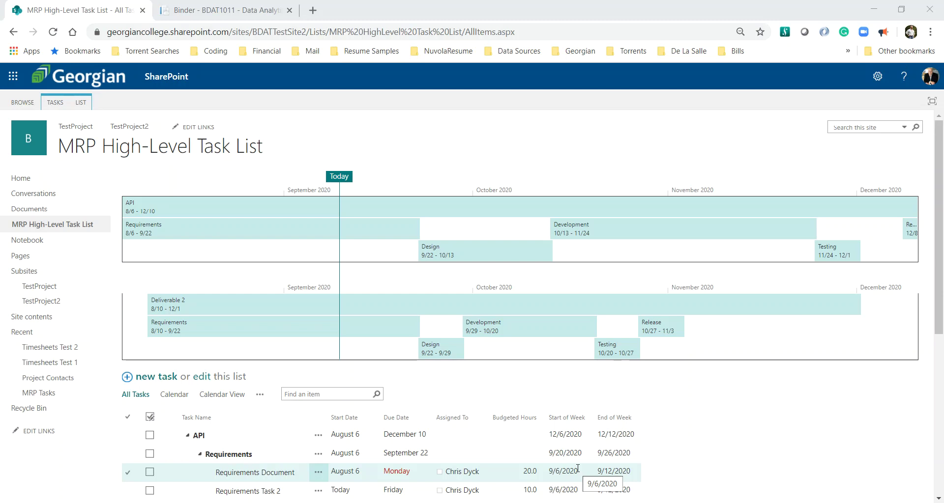
scroll(672, 445, down, 2)
scroll(673, 445, up, 1)
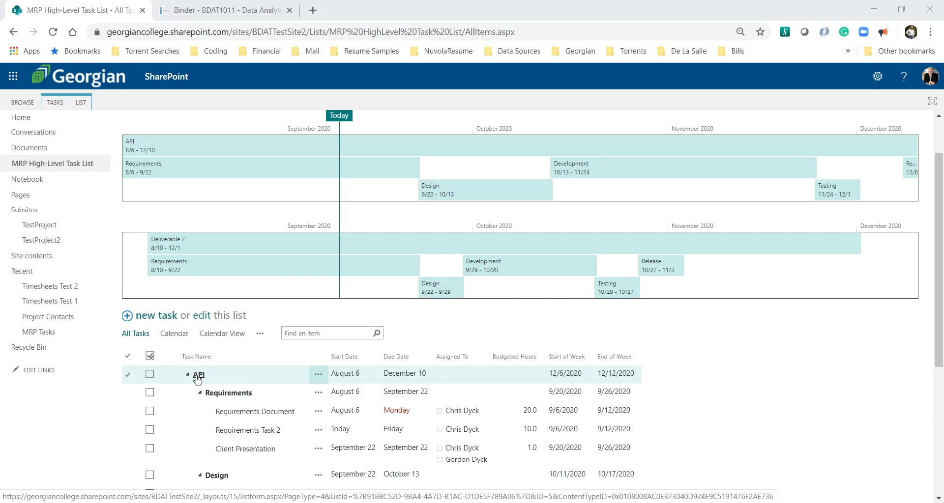
scroll(241, 391, down, 1)
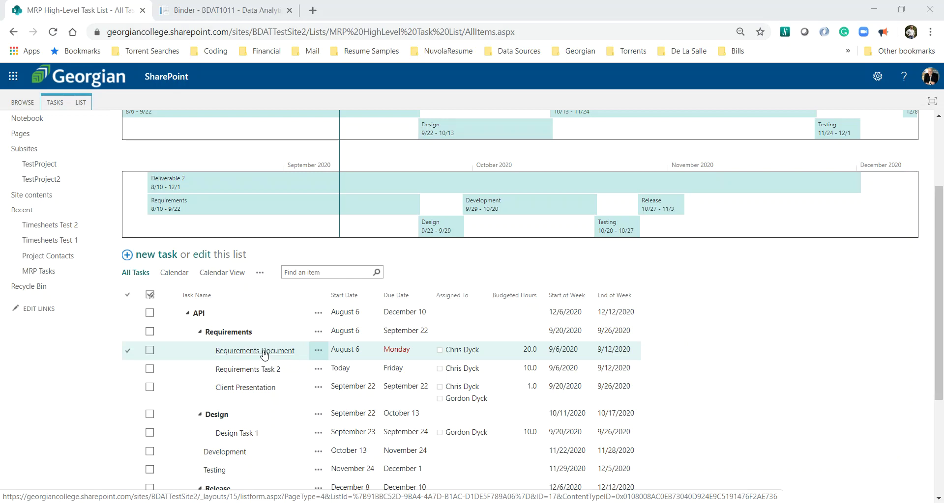
Step: Start a new list from the site contents and name it Timesheets
click(40, 197)
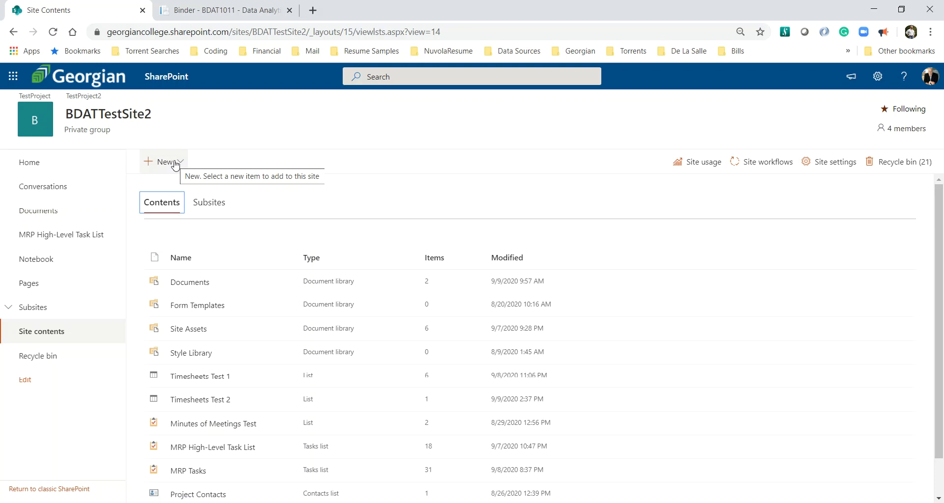
click(176, 164)
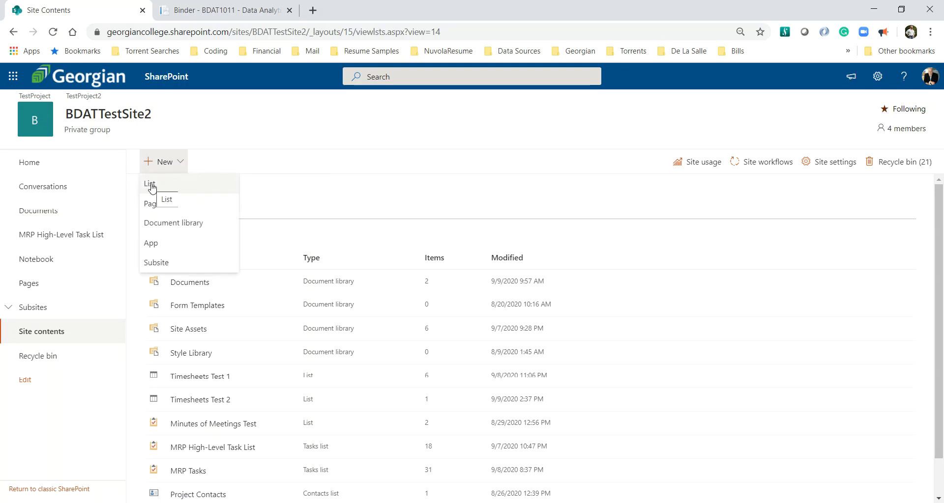
click(174, 184)
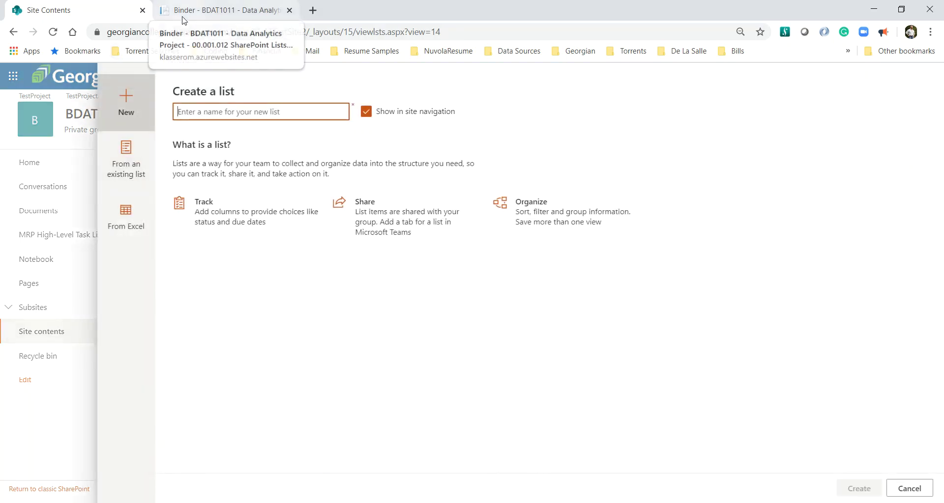
text(Times)
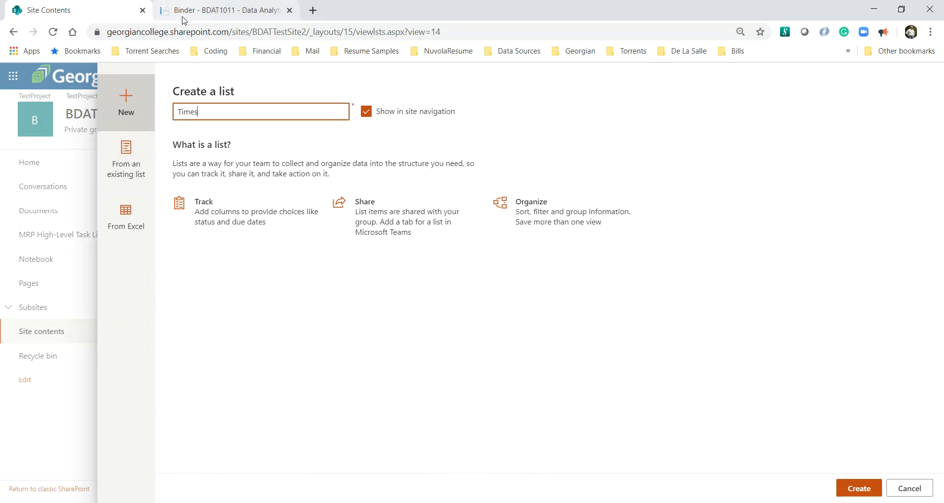
text(heets)
Step: Replace the new list's name with "Timesheets" copied from the Klasserom course instructions, and create the list in SharePoint
click(193, 11)
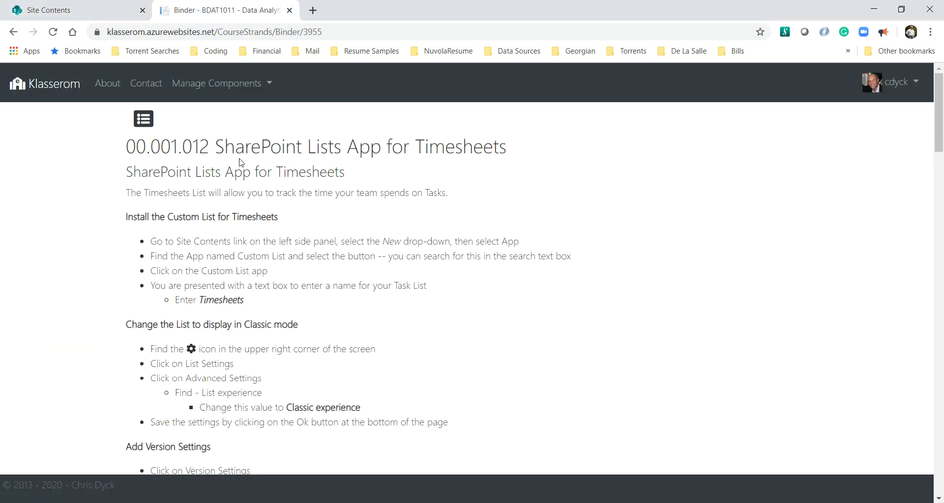
double_click(213, 301)
key(ctrl+c)
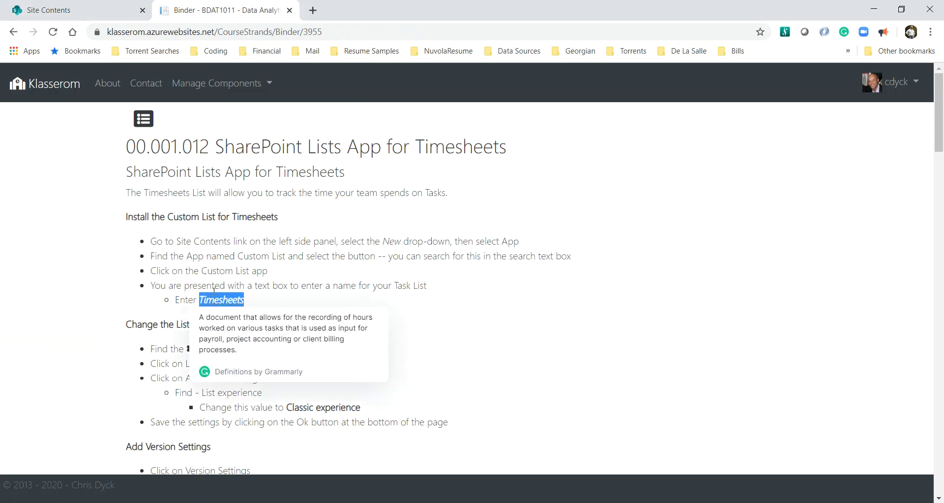
click(93, 11)
drag(219, 114, 155, 117)
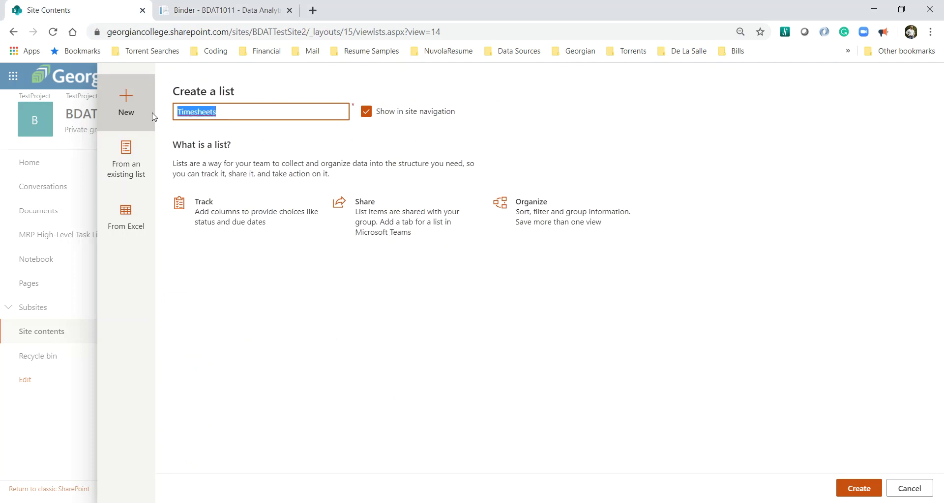
key(ctrl+v)
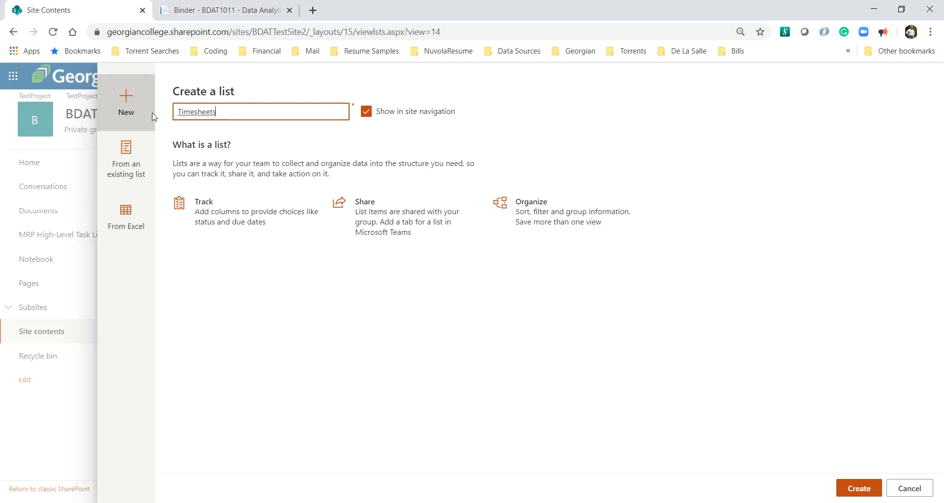
click(862, 494)
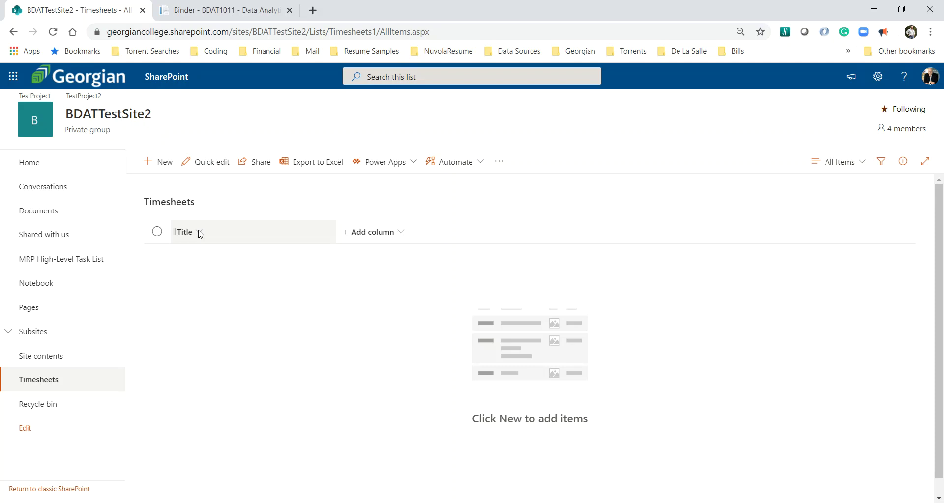
Step: Read the Klasserom instructions for displaying the list in Classic mode, and return to the Timesheets list in SharePoint
click(205, 11)
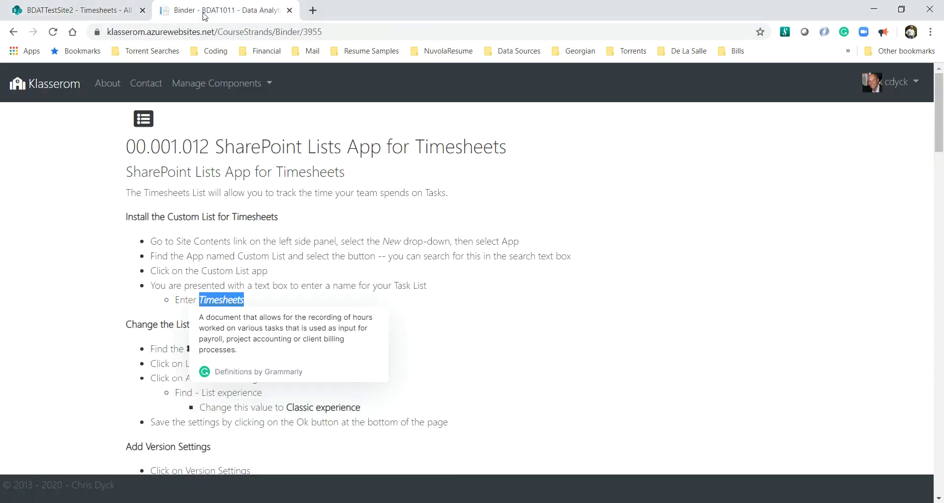
scroll(421, 216, down, 2)
click(418, 217)
scroll(533, 217, down, 1)
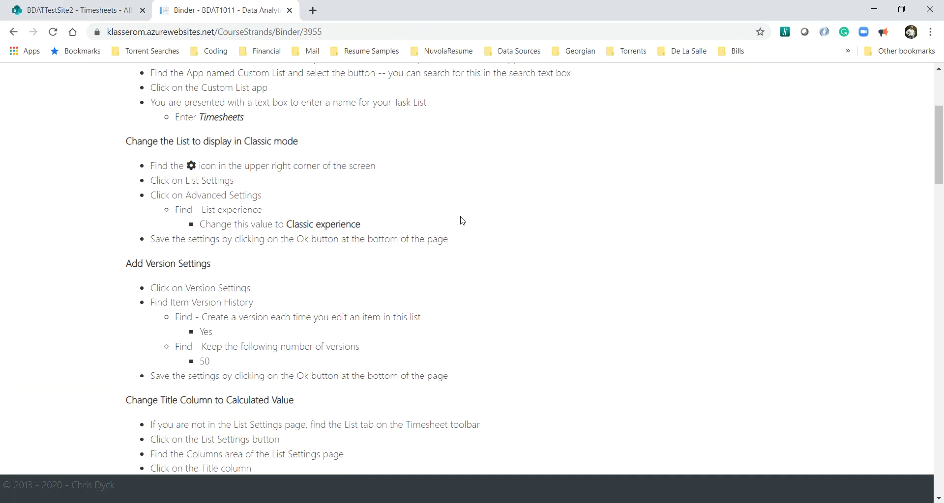
click(75, 9)
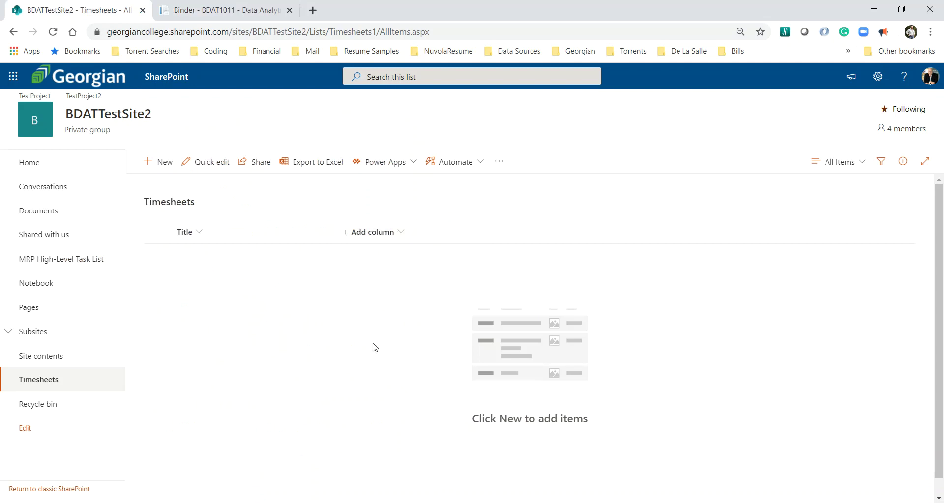
Step: Open the MRP High-Level Task List and view its classic list and task commands
click(100, 266)
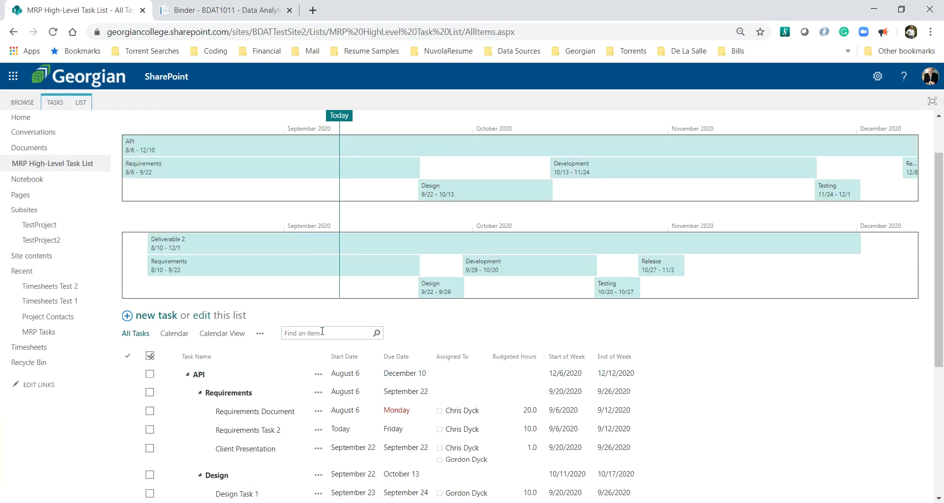
click(81, 104)
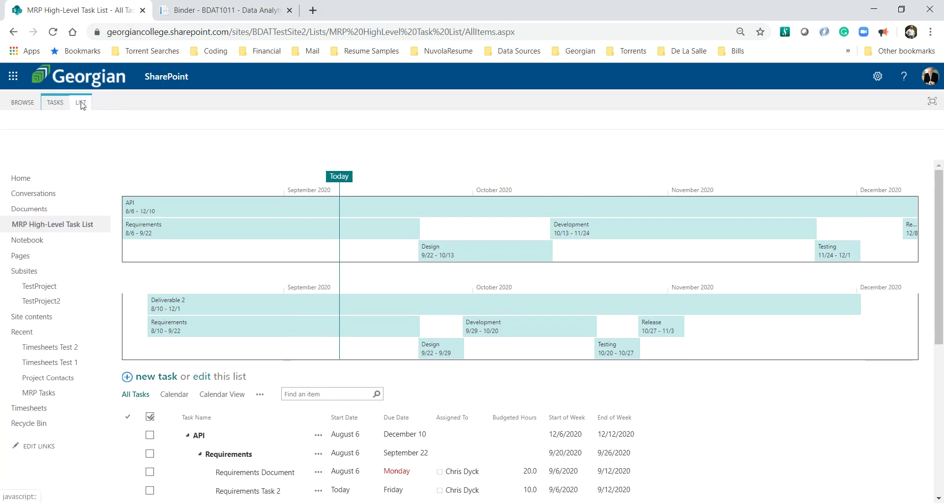
click(50, 102)
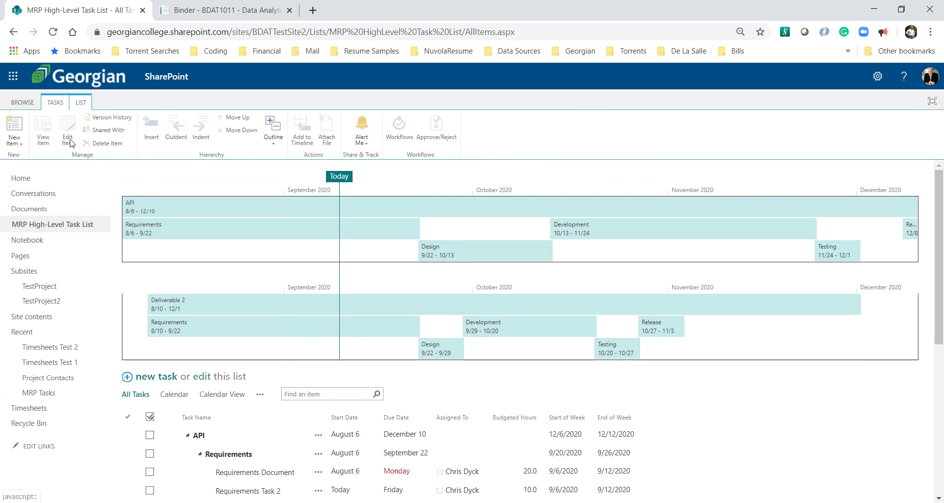
Step: Set the Timesheets list to Classic experience in its advanced settings and save the change
click(30, 411)
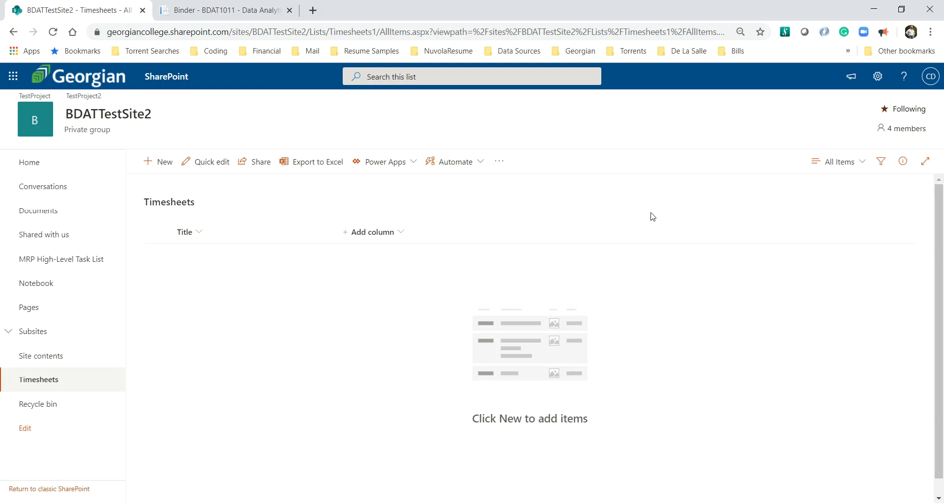
click(879, 79)
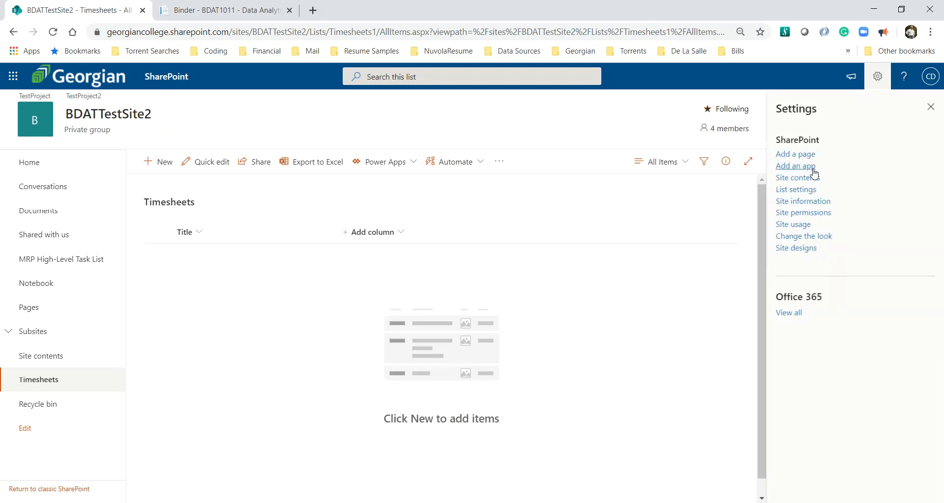
click(809, 190)
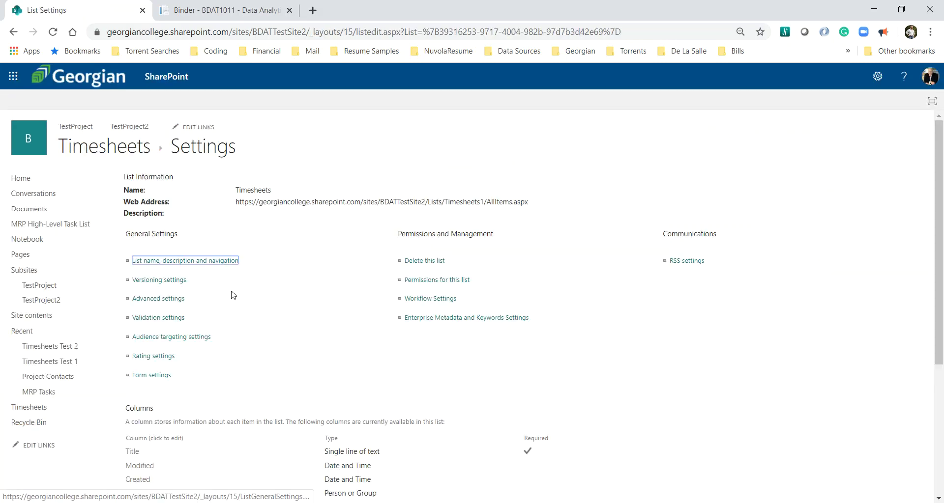
click(158, 299)
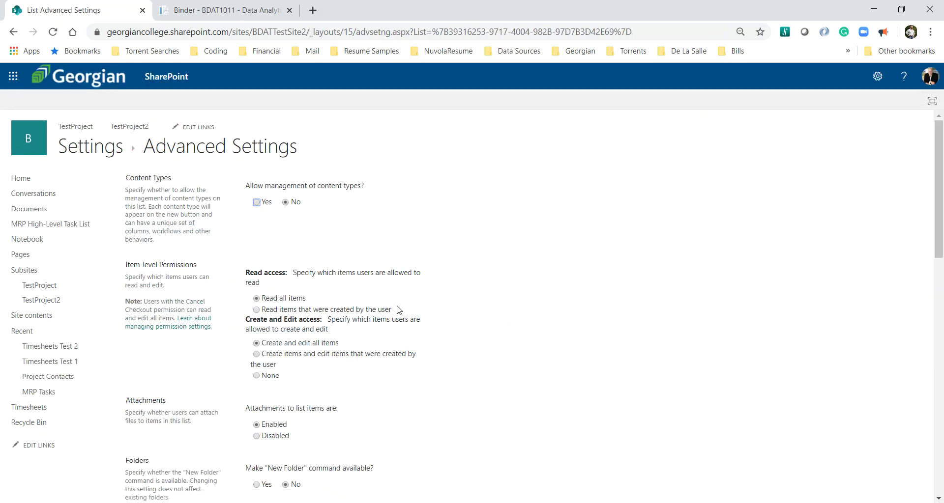
scroll(397, 309, down, 7)
scroll(397, 310, down, 6)
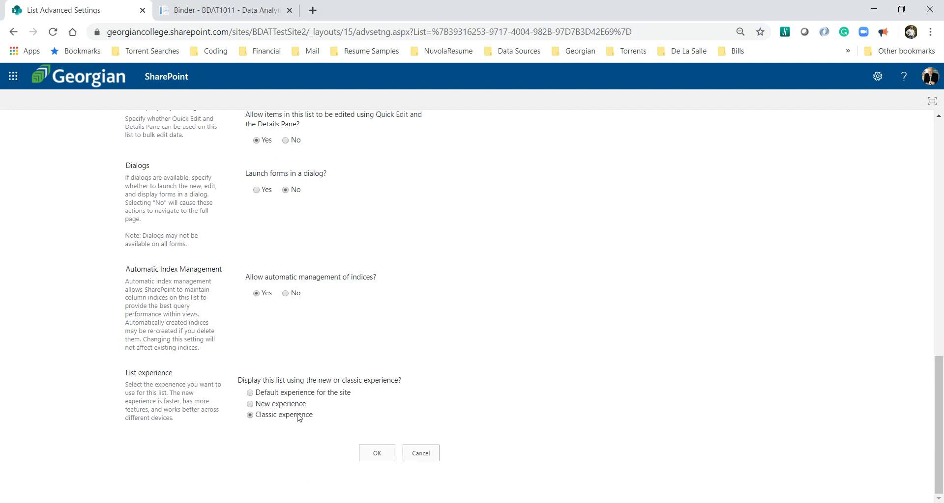
click(384, 454)
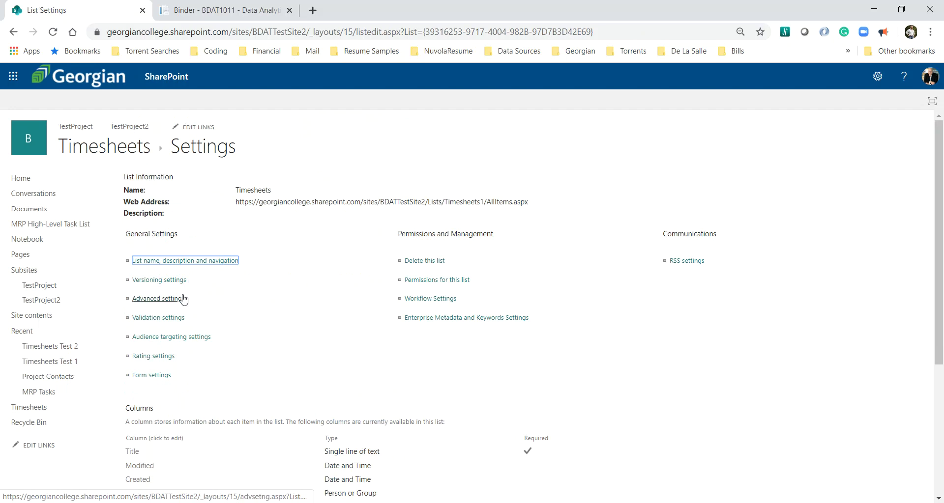
Step: Following the course instructions, set the Timesheets versioning to create a version on each item edit, keep 50 versions, and save
click(176, 281)
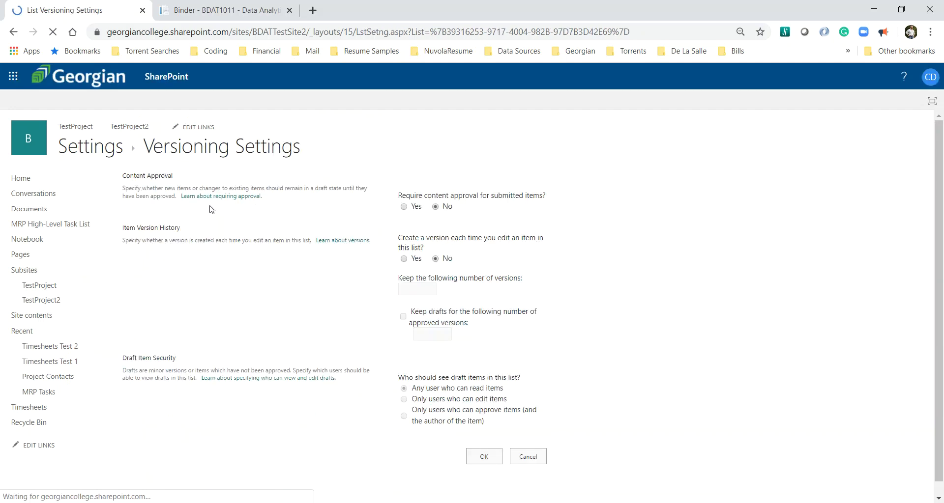
click(232, 14)
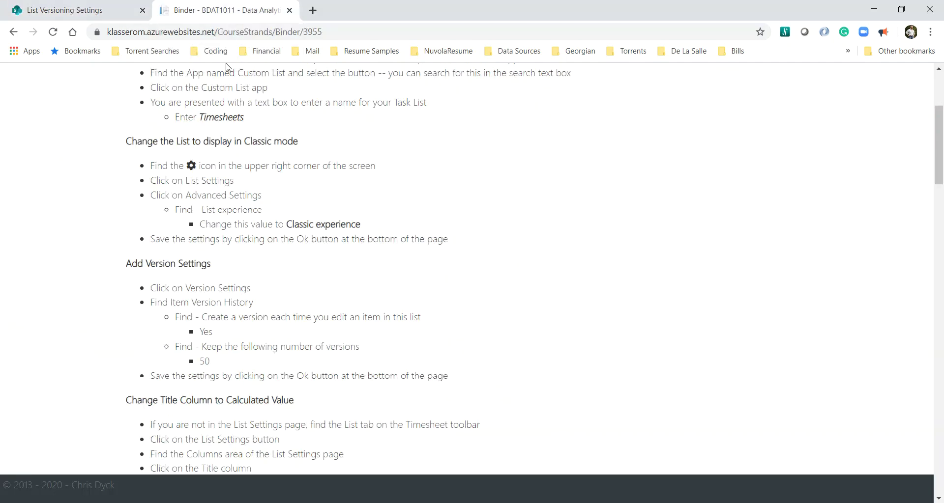
scroll(231, 211, down, 2)
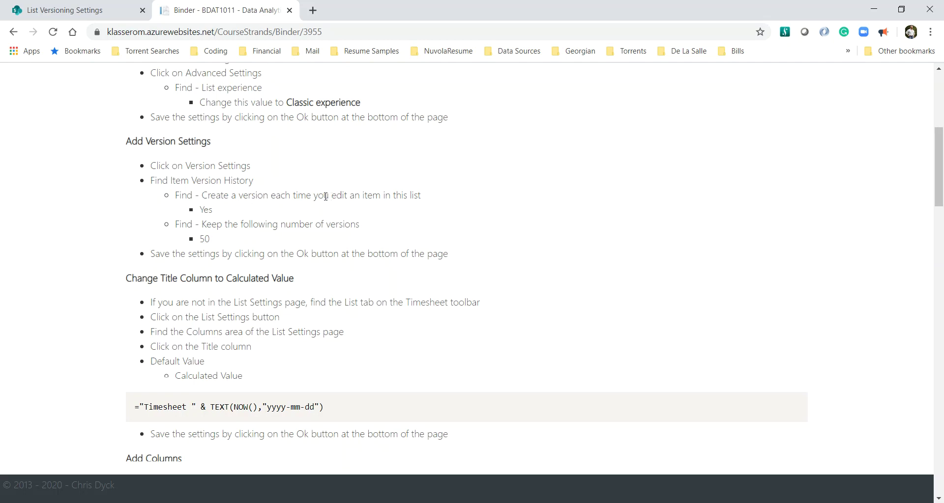
double_click(206, 209)
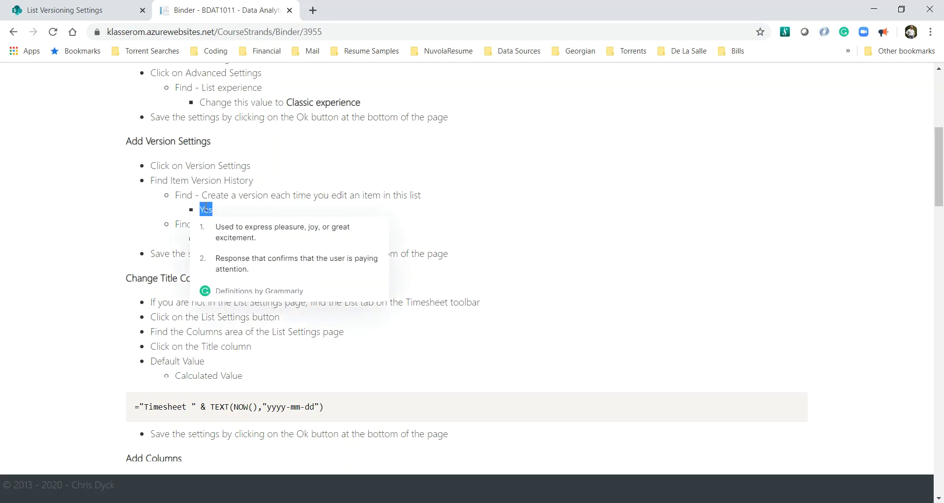
click(230, 193)
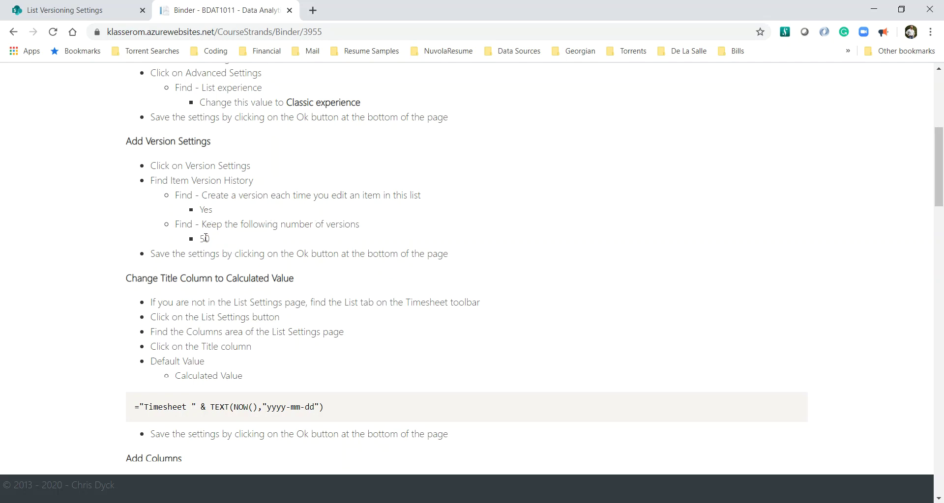
click(105, 10)
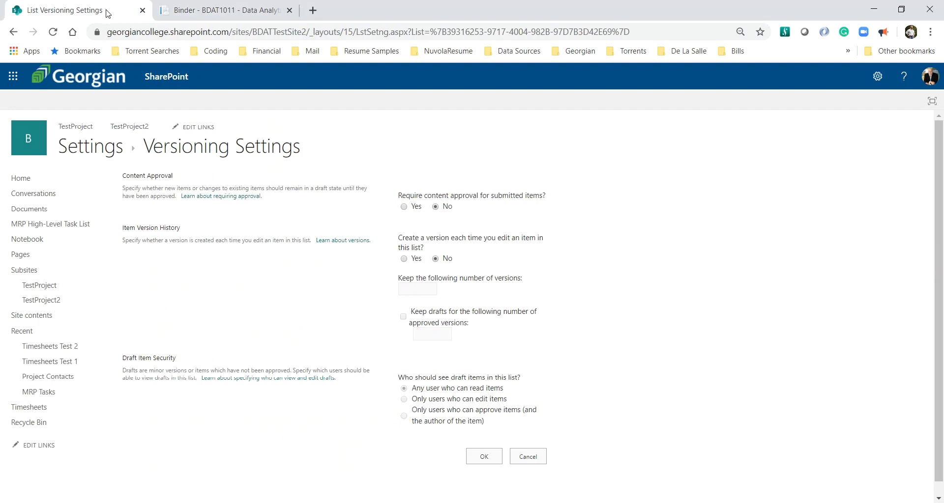
click(404, 260)
click(411, 290)
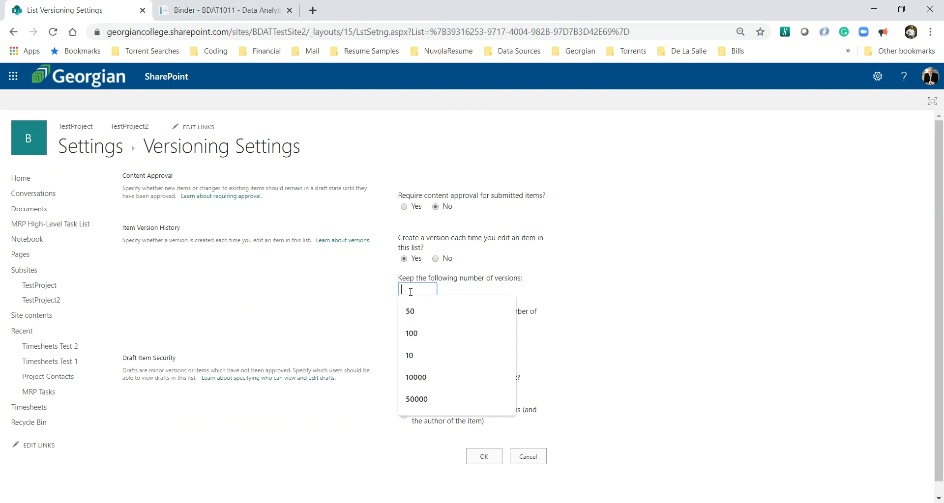
click(467, 311)
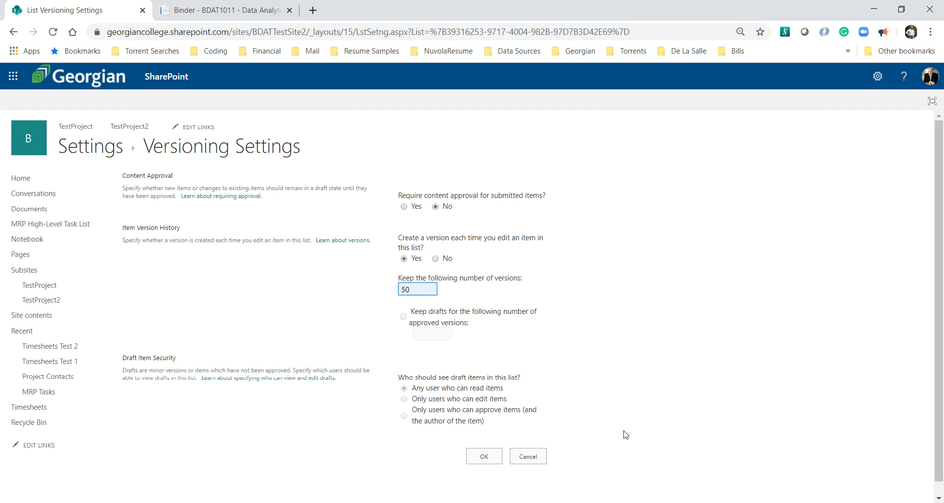
click(484, 457)
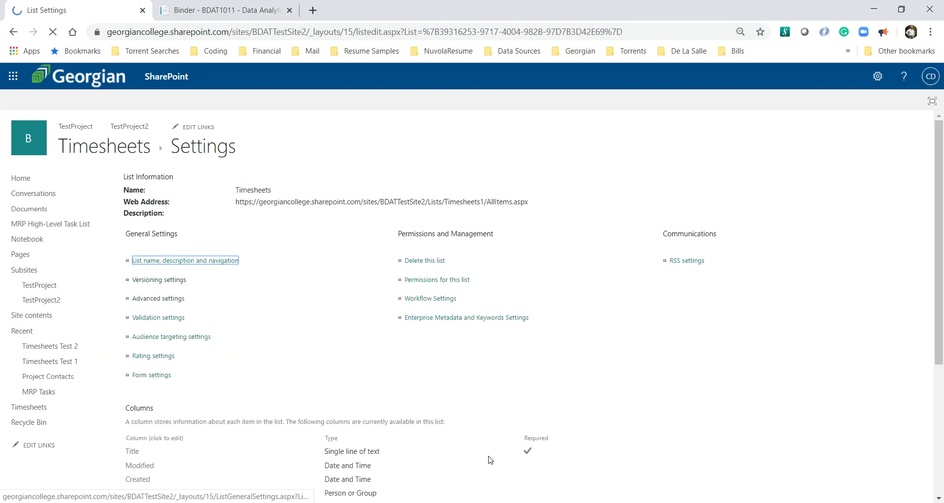
Step: Examine the Klasserom instructions for changing the Title column to a calculated value, including each part of the formula
click(191, 12)
scroll(369, 194, down, 4)
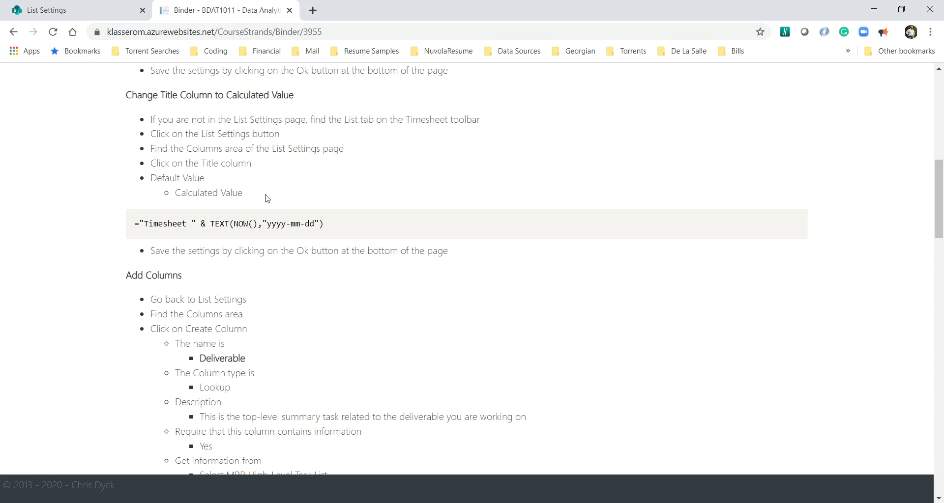
mouse_move(290, 222)
drag(139, 224, 198, 224)
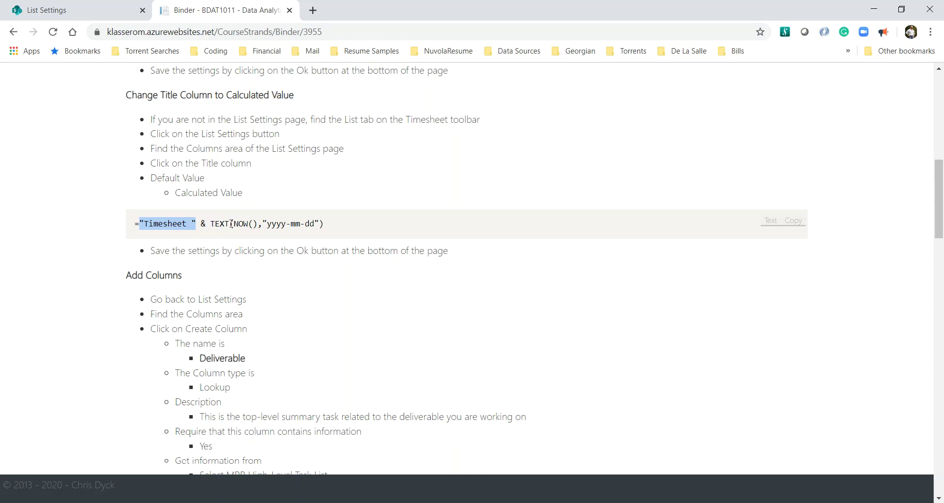
drag(234, 224, 259, 223)
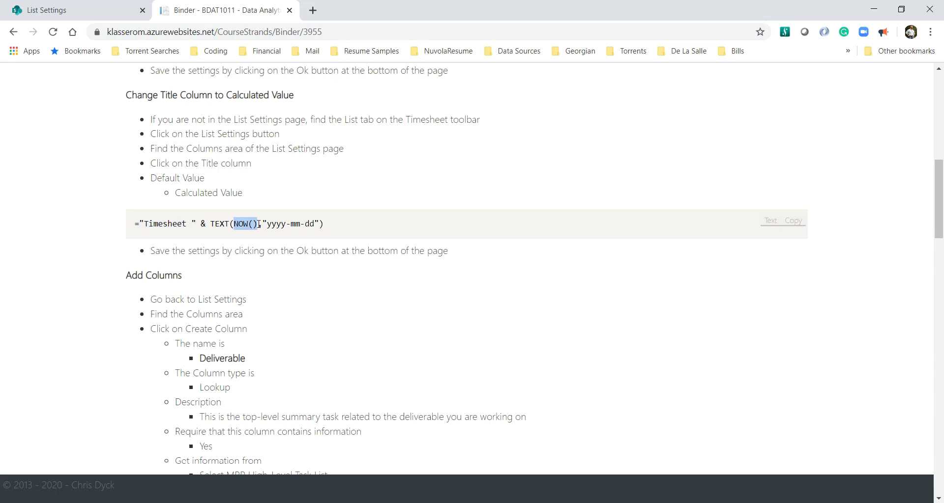
double_click(215, 224)
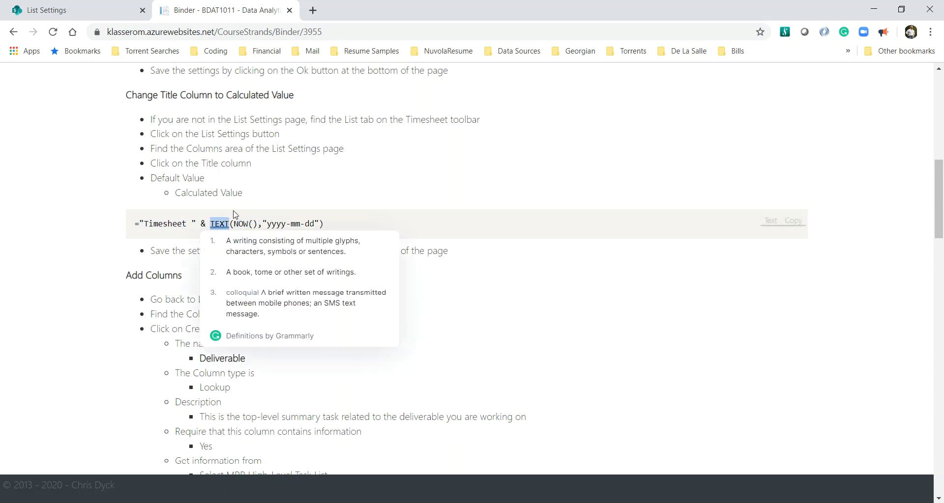
click(229, 223)
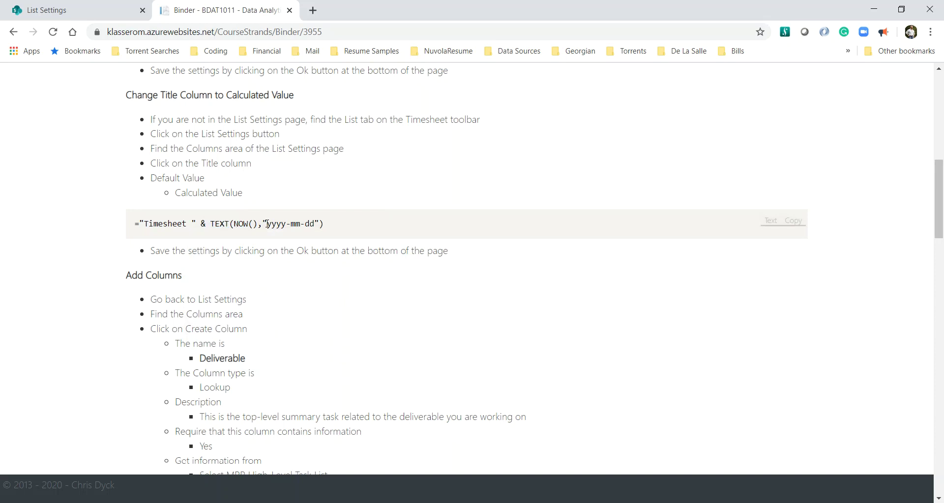
drag(267, 225, 315, 222)
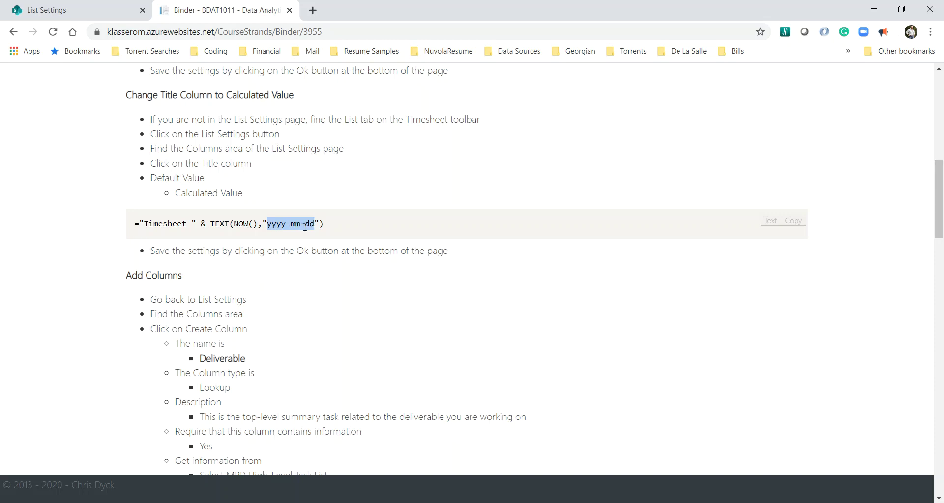
Step: In the Timesheets list settings in SharePoint, edit the Title column and set its default value type to Calculated Value
click(82, 17)
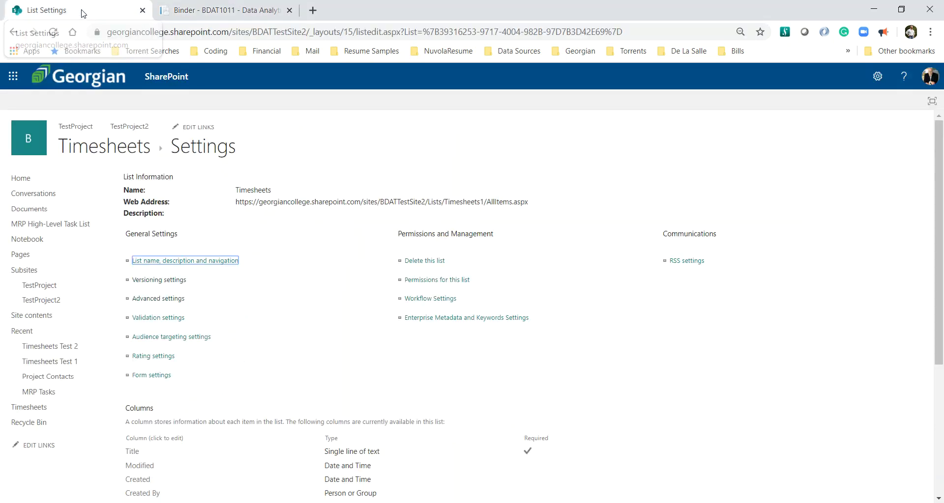
scroll(344, 238, down, 3)
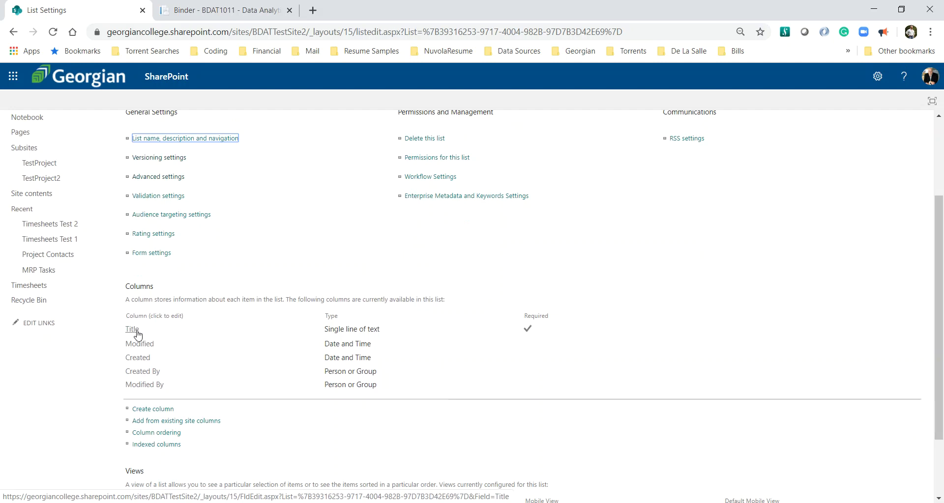
click(137, 334)
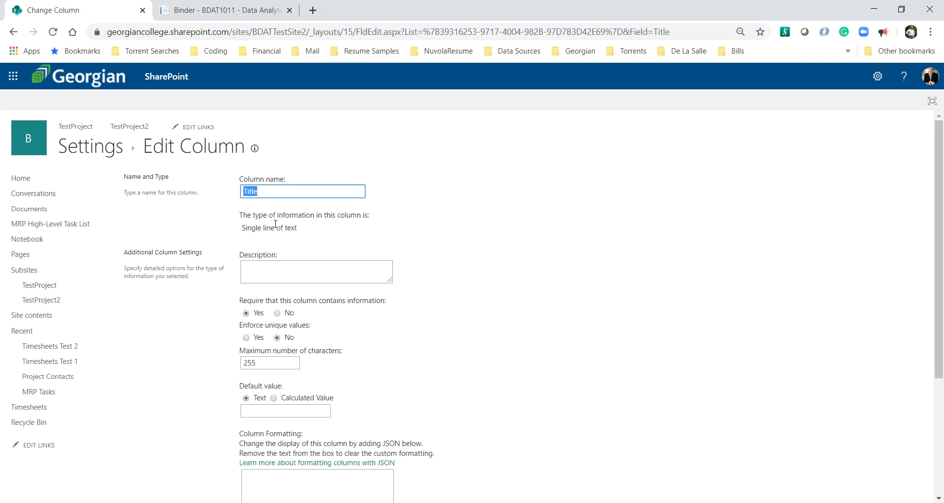
scroll(448, 242, down, 1)
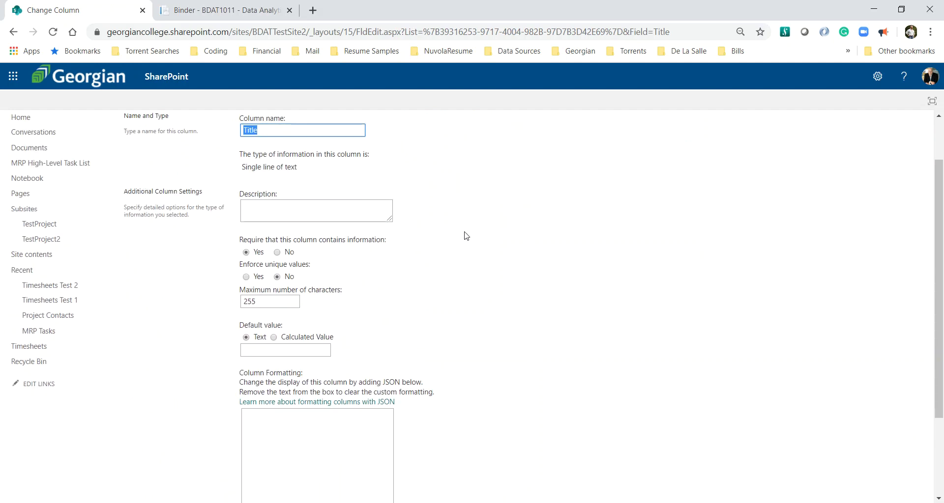
click(342, 210)
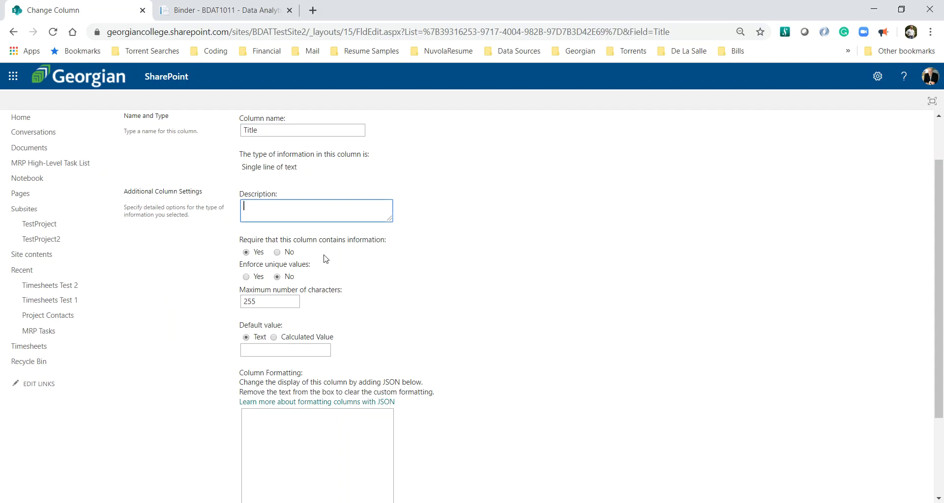
click(281, 339)
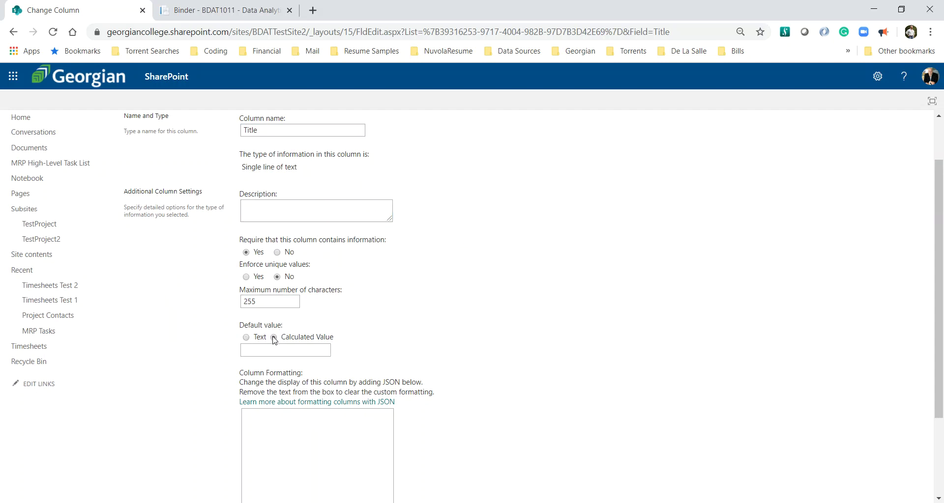
click(299, 349)
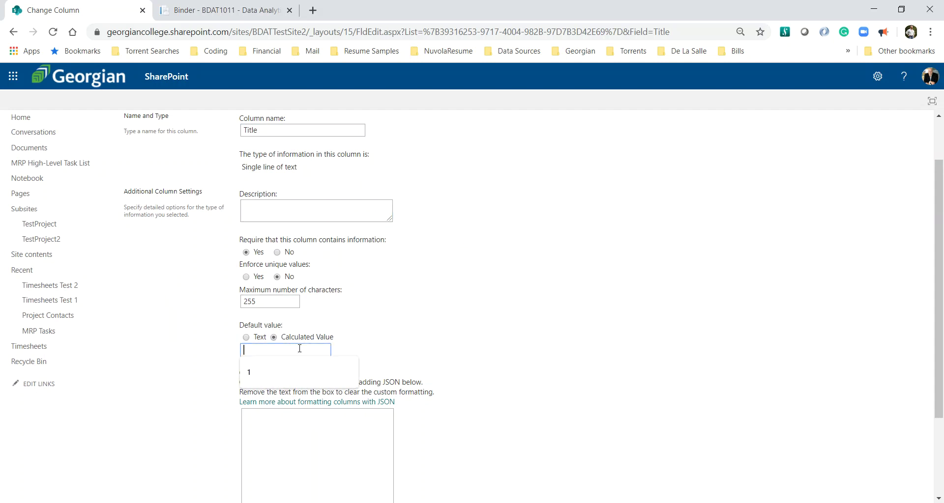
Step: Copy the formula ="Timesheet " & TEXT(NOW(),"yyyy-mm-dd") from the course instructions into the Title column's default value and save the column
click(229, 11)
click(553, 227)
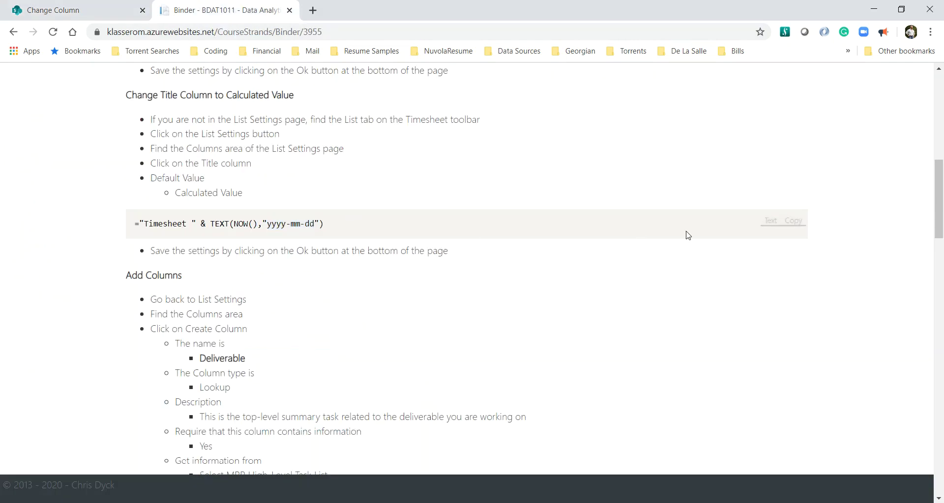
click(796, 224)
click(72, 16)
key(ctrl+v)
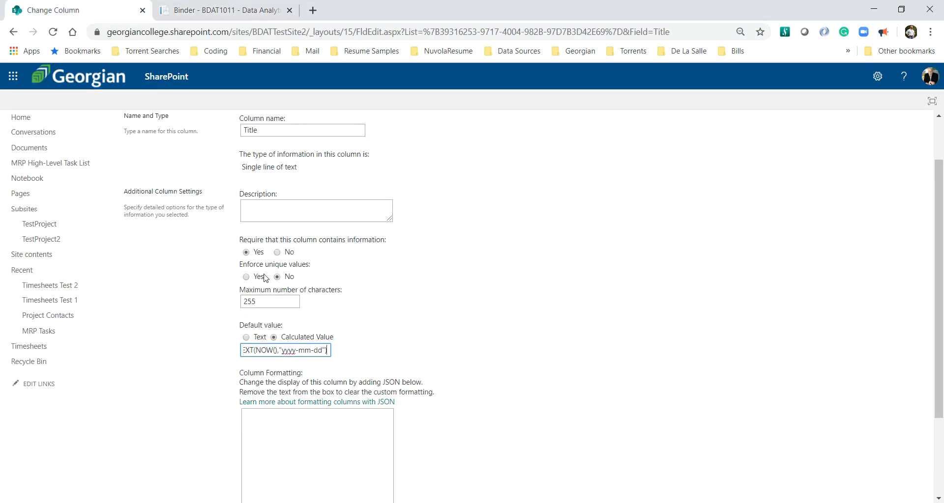
scroll(610, 329, down, 3)
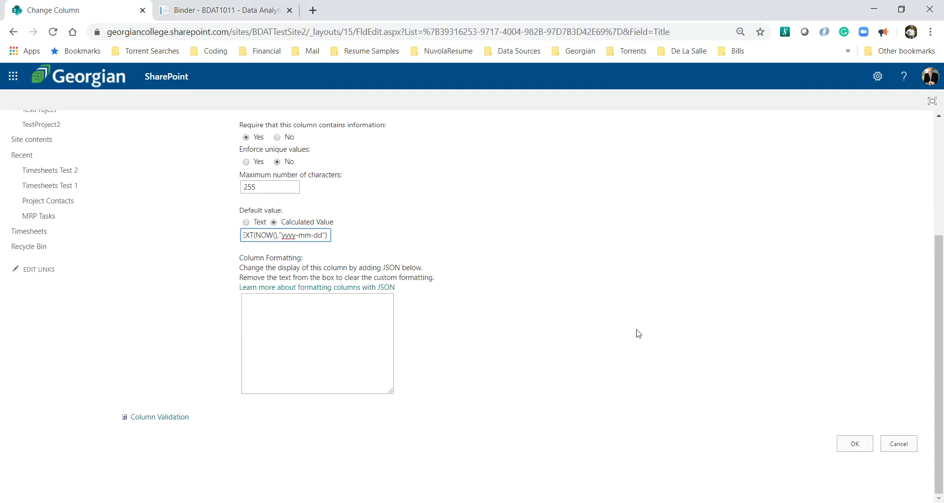
click(855, 445)
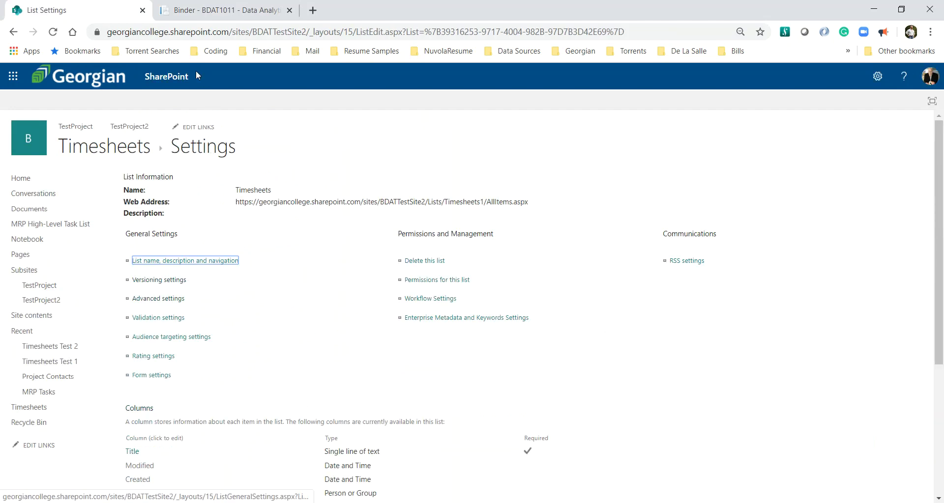
Step: Check the course instructions, return to the Timesheets list and reload it to get the classic display
click(211, 15)
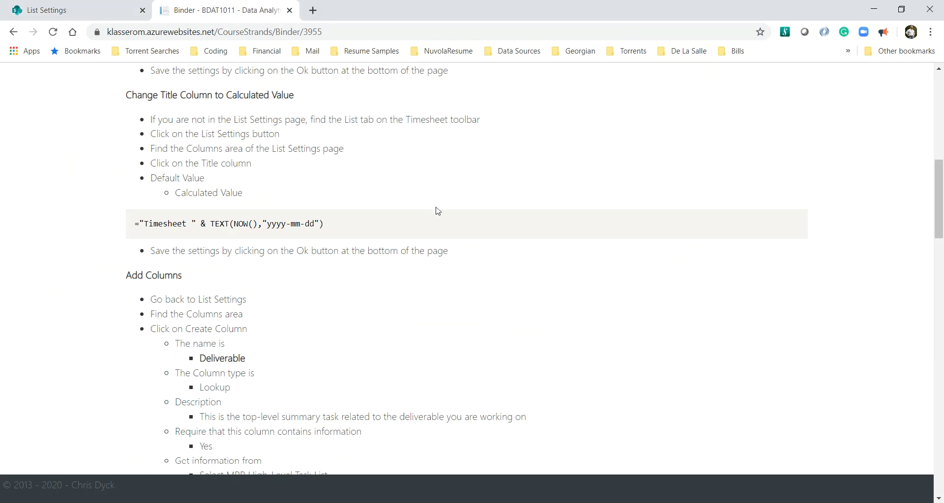
click(72, 11)
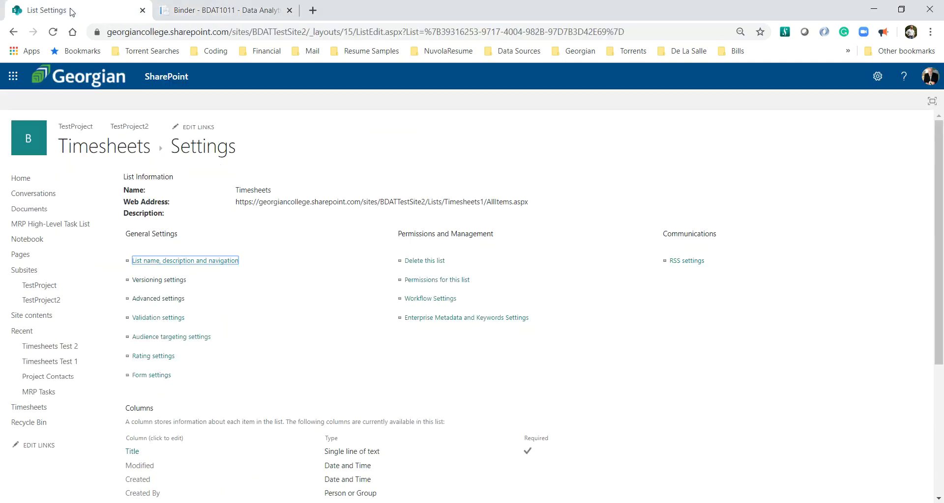
click(122, 148)
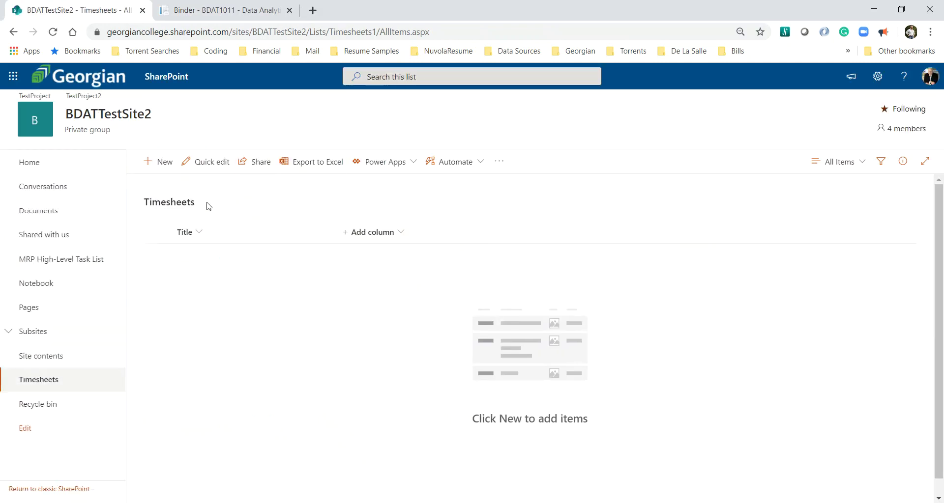
click(53, 34)
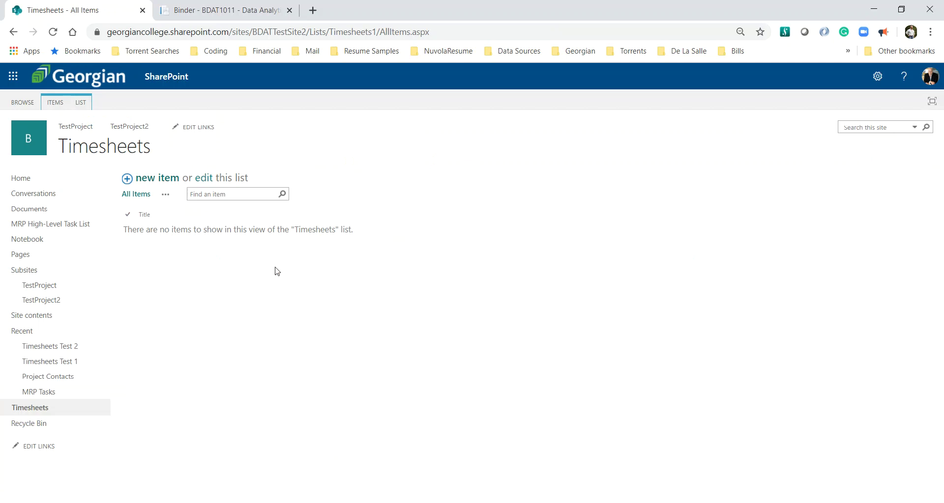
Step: Save a new Timesheets item with its default calculated title, and delete that test item again
click(161, 182)
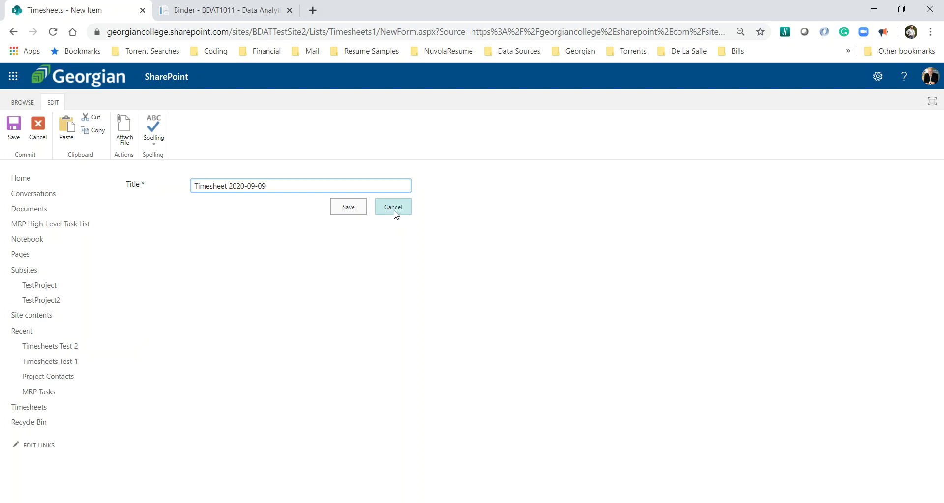
click(349, 208)
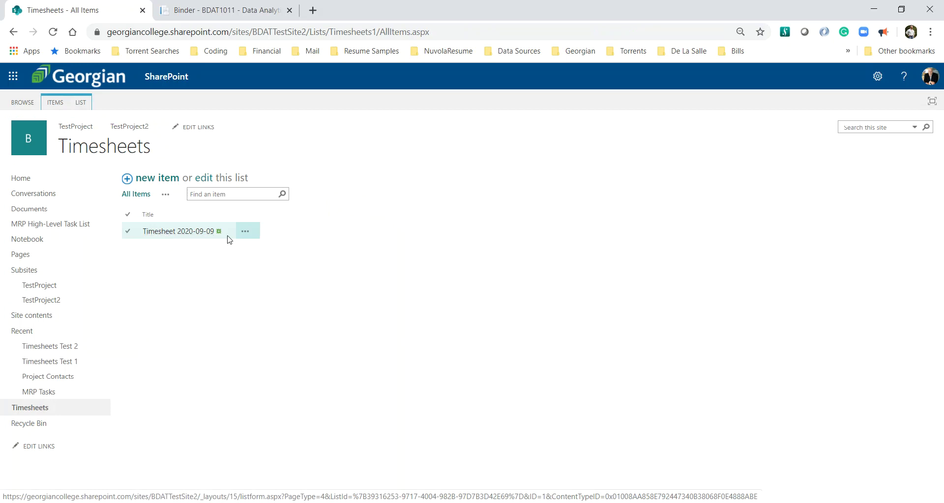
click(245, 235)
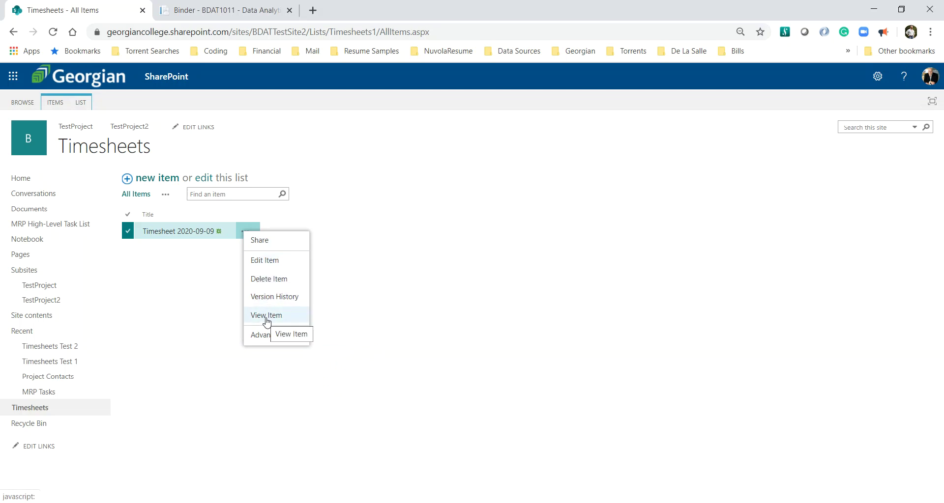
mouse_move(276, 335)
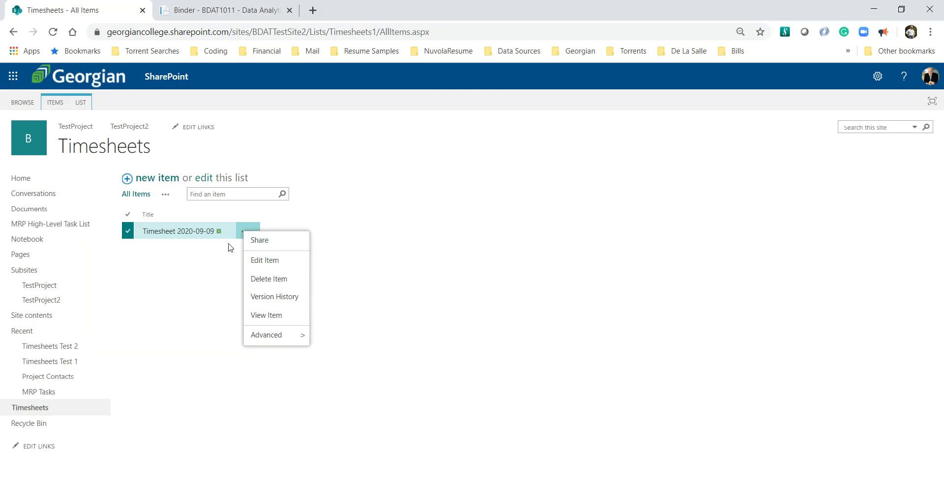
click(274, 285)
click(525, 122)
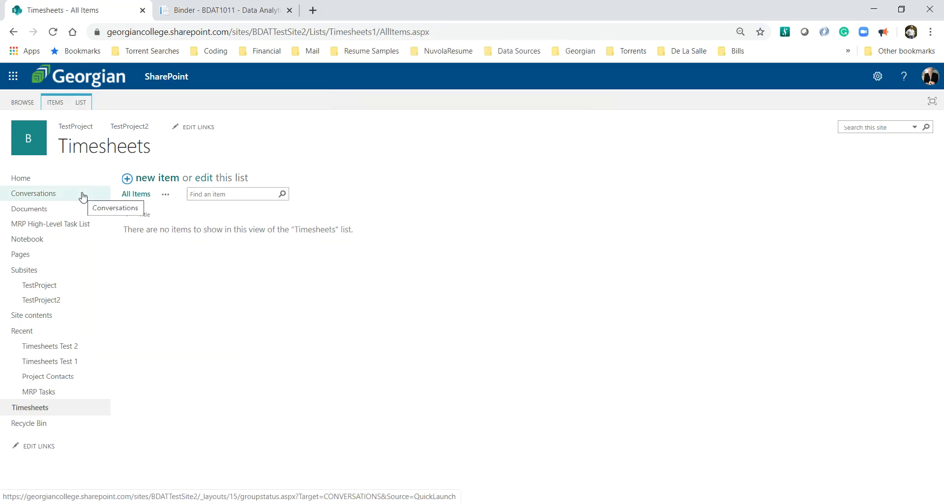
Step: Open the Timesheets list settings and go to the Columns section
click(80, 104)
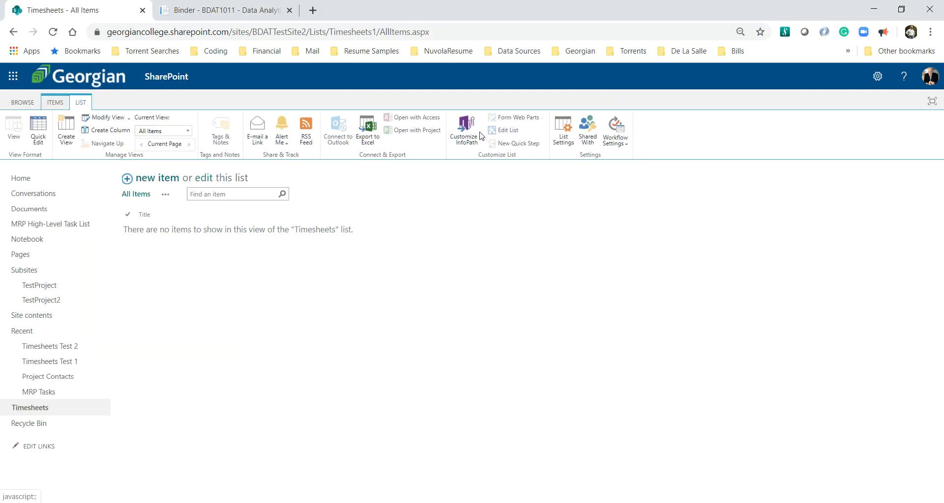
click(561, 134)
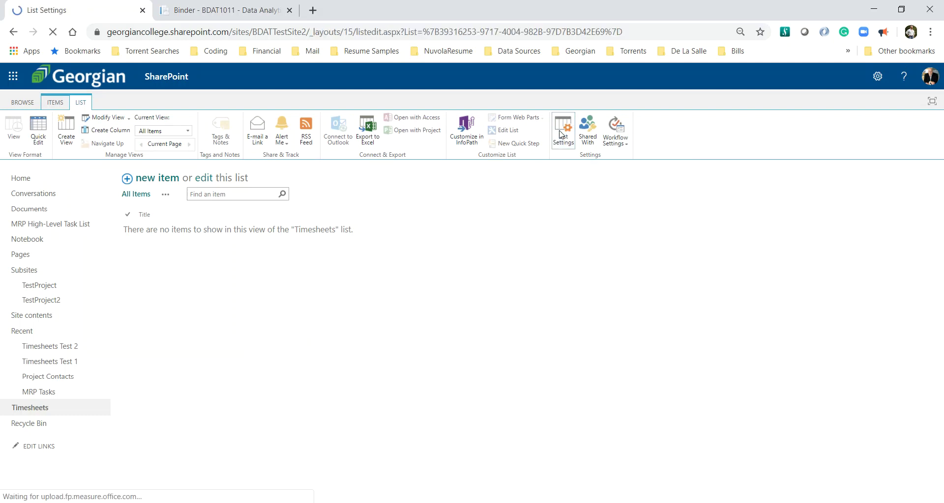
scroll(221, 208, down, 4)
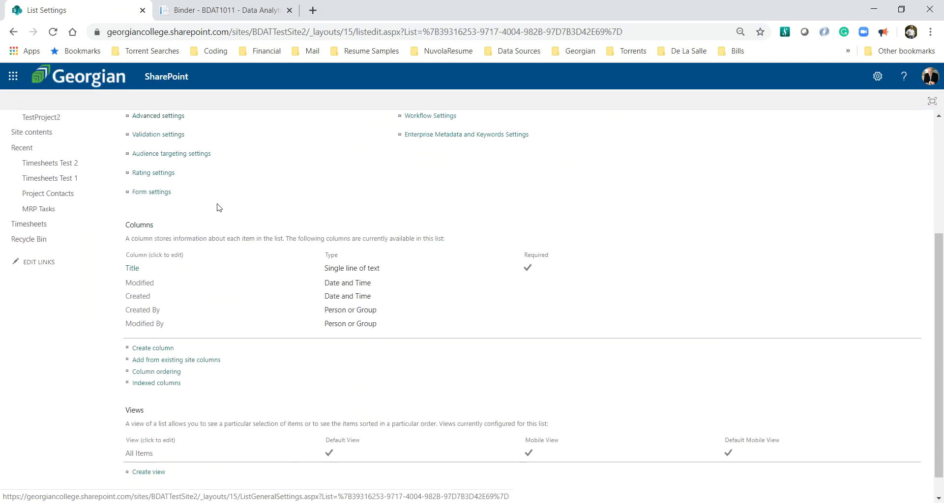
Step: Read the course instructions for adding the Deliverable lookup column to the Timesheets list
click(208, 12)
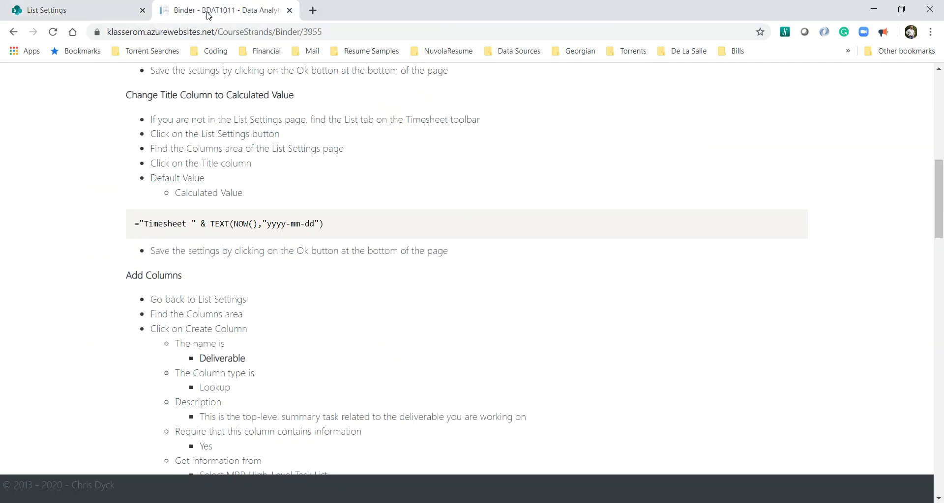
scroll(415, 171, down, 2)
scroll(414, 172, down, 2)
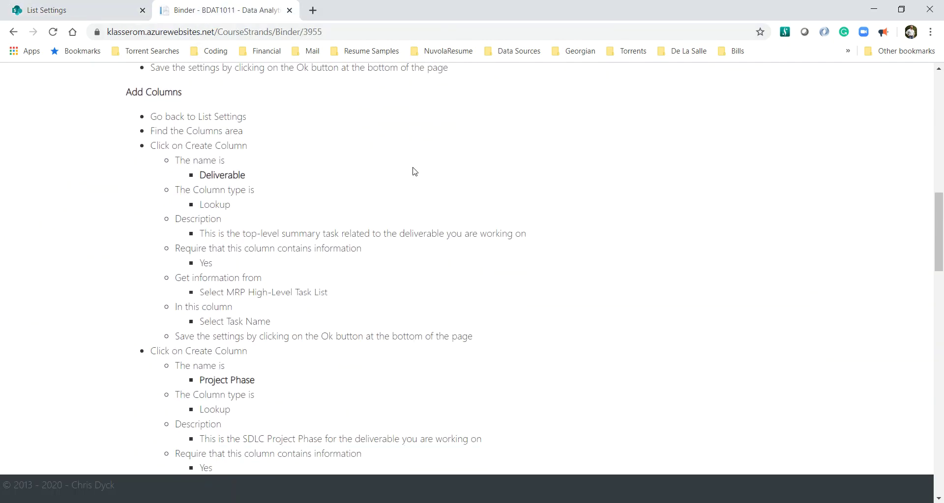
double_click(223, 175)
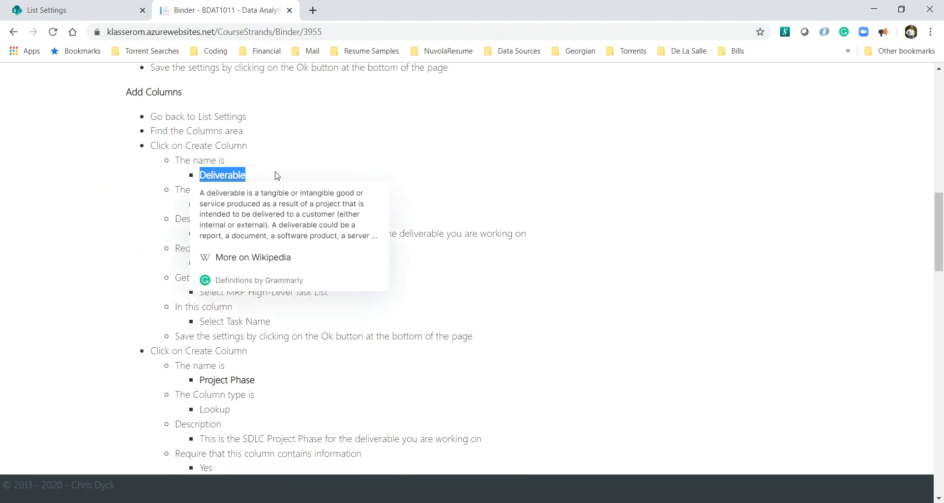
click(312, 170)
Step: Return to the Timesheets settings in SharePoint and open the MRP High-Level Task List in a separate browser tab
click(94, 13)
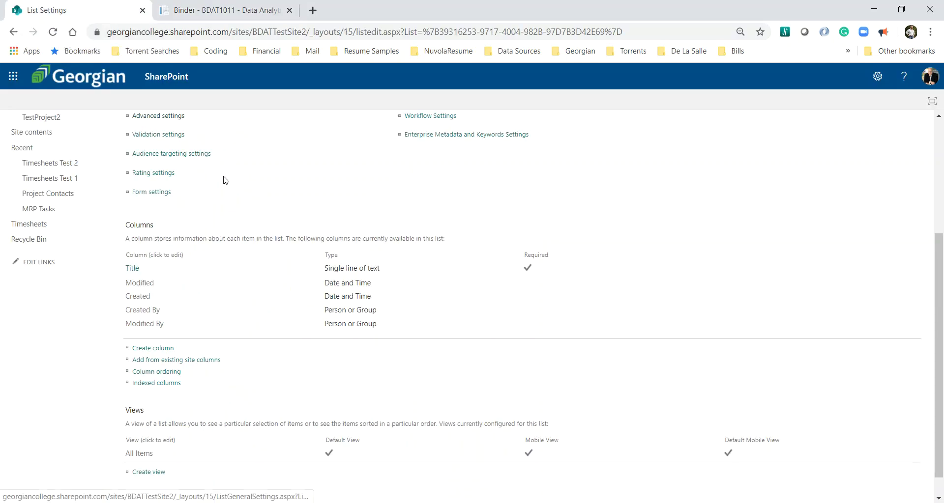
scroll(226, 180, up, 4)
right_click(32, 228)
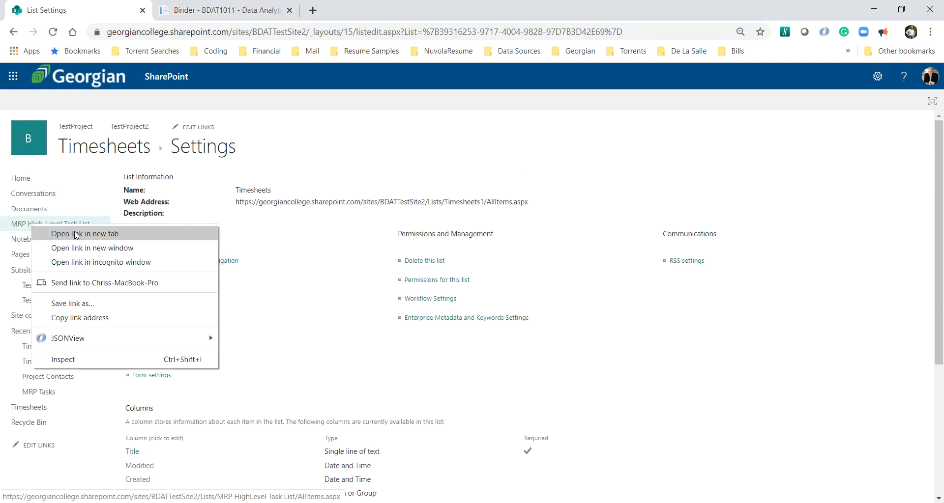
click(74, 235)
click(213, 14)
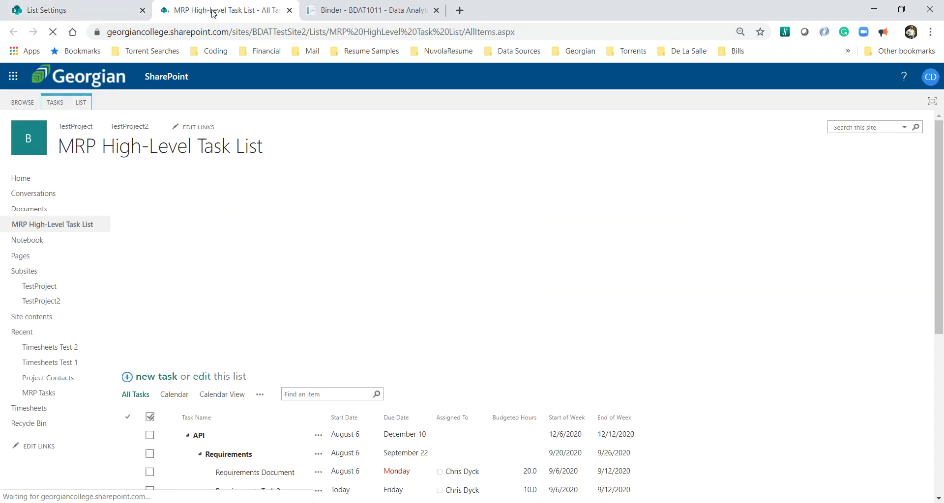
Step: Check the top-level tasks in the MRP High-Level Task List, and start a Lookup column named Deliverable in the Timesheets settings
scroll(211, 273, down, 3)
scroll(212, 276, down, 1)
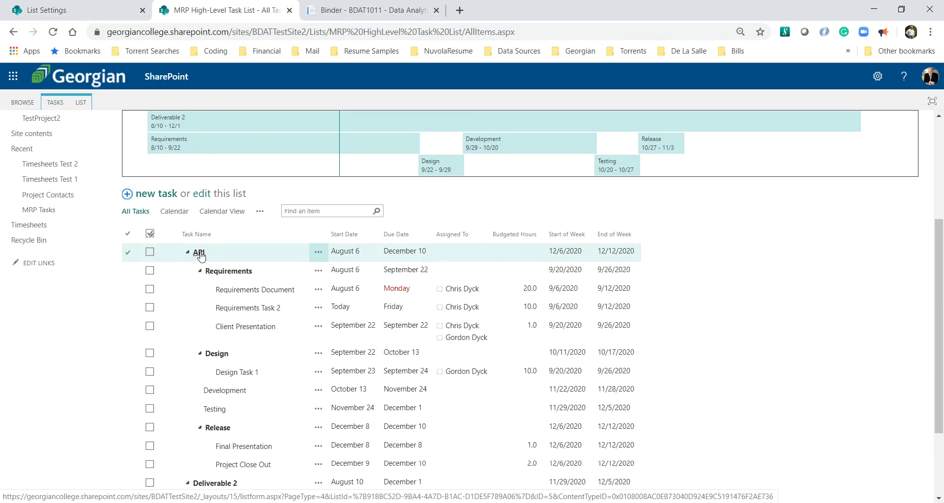
click(68, 18)
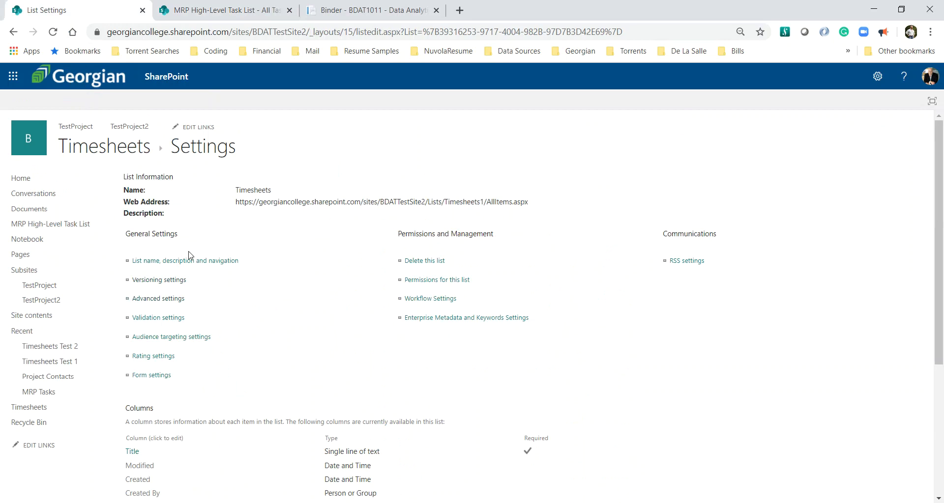
scroll(163, 396, down, 2)
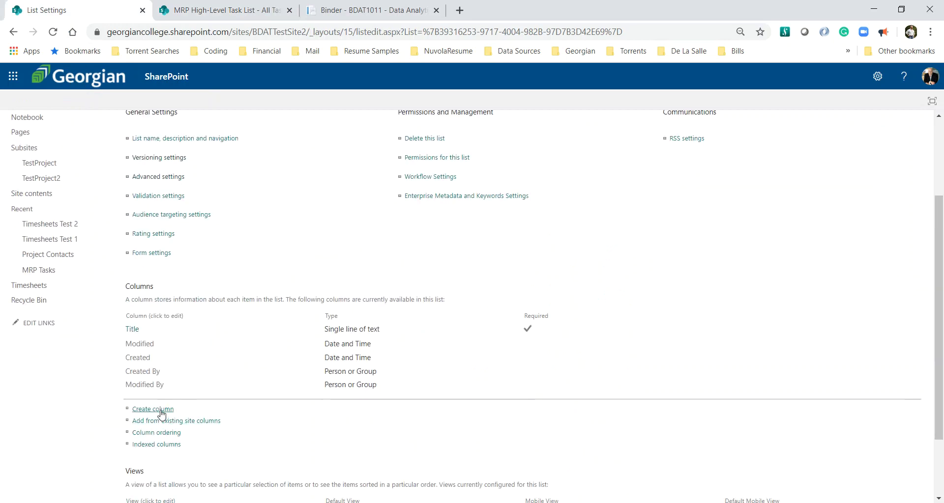
click(161, 411)
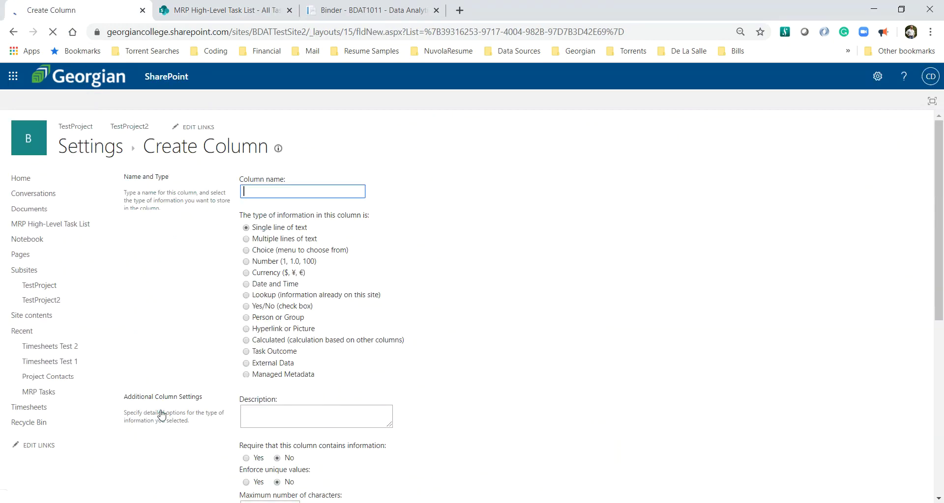
text(Deliverable)
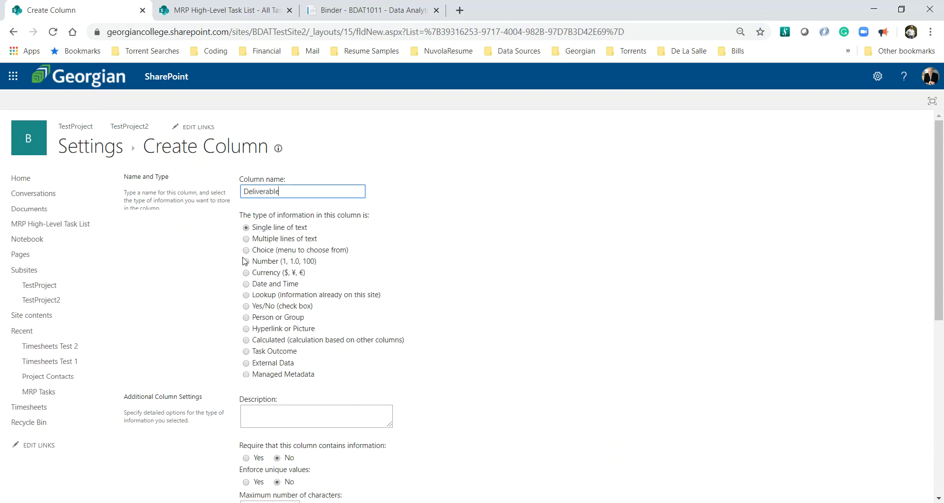
click(245, 295)
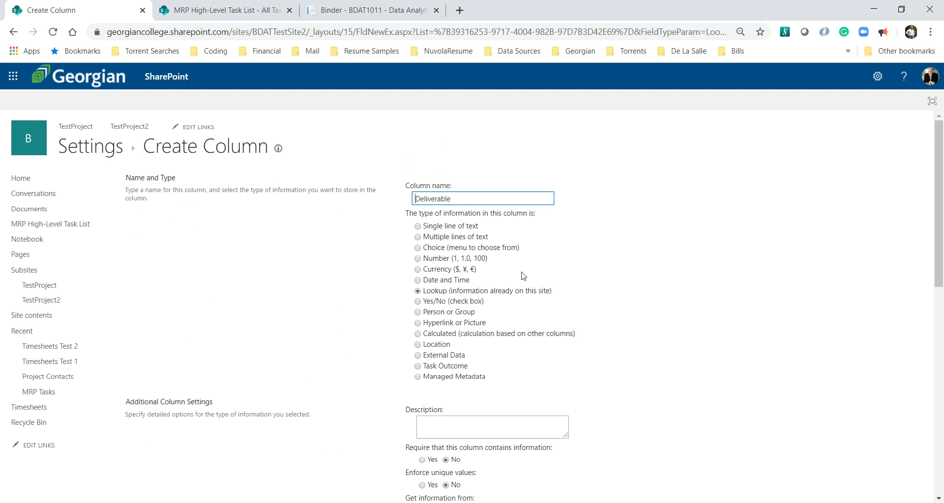
Step: Make the Deliverable column require information and get its values from the MRP High-Level Task List
scroll(523, 276, down, 3)
scroll(523, 277, down, 1)
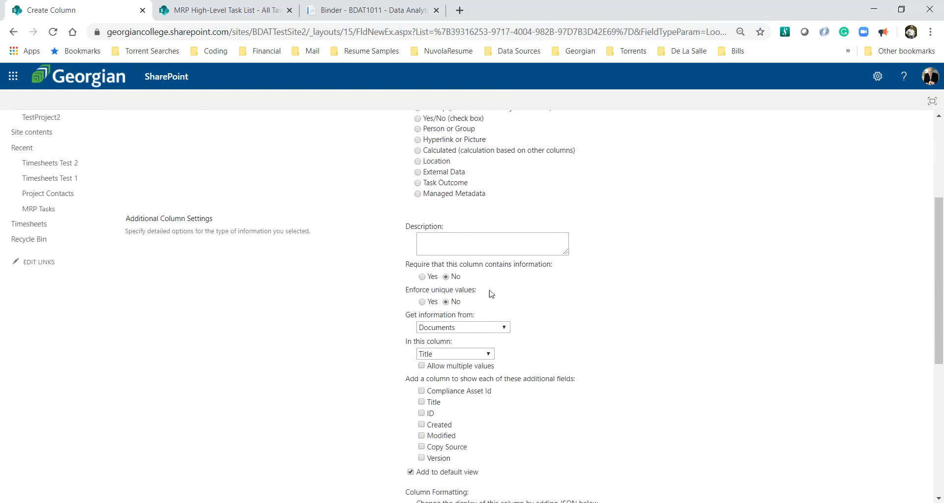
click(421, 277)
click(465, 329)
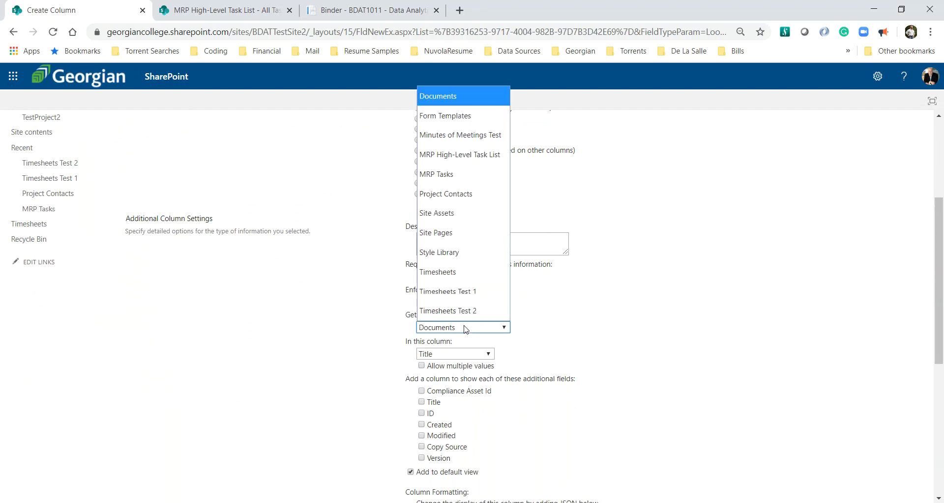
click(469, 157)
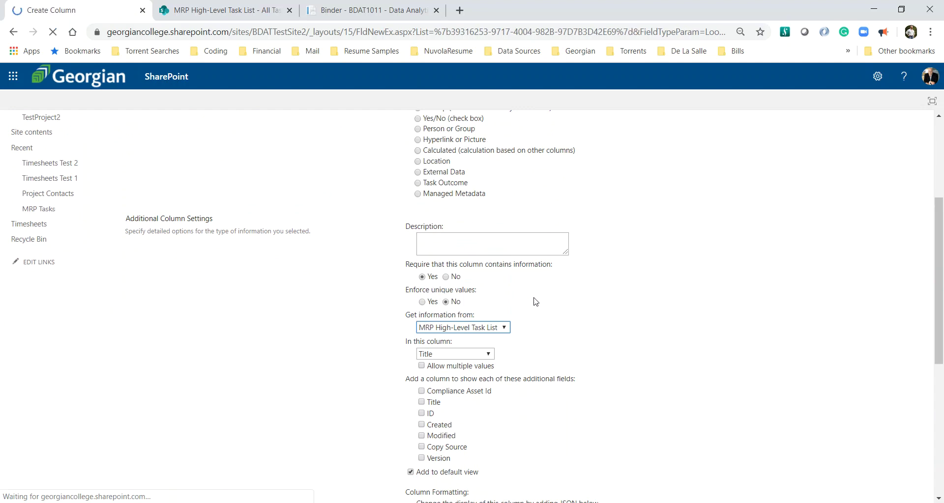
Step: Add Budgeted Hours and Task Name (linked to item) as additional fields of the Deliverable lookup, and save the column
scroll(535, 302, down, 2)
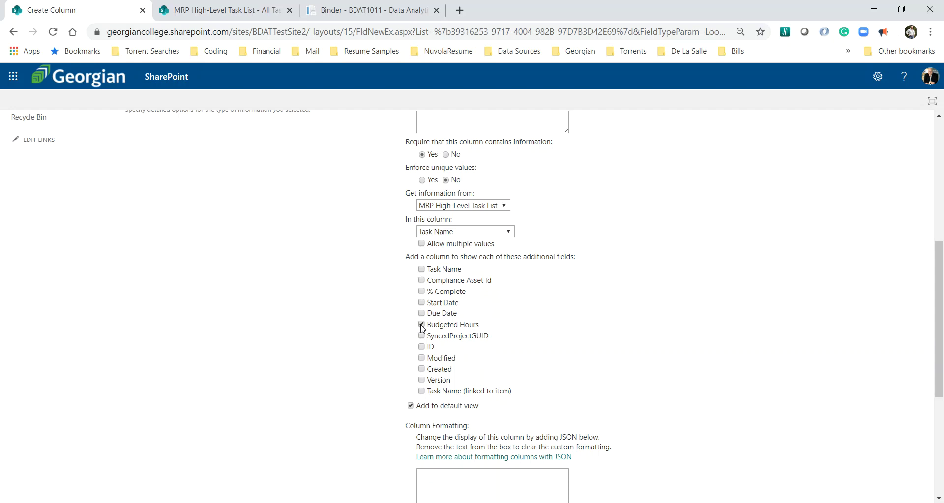
click(422, 391)
scroll(574, 409, down, 1)
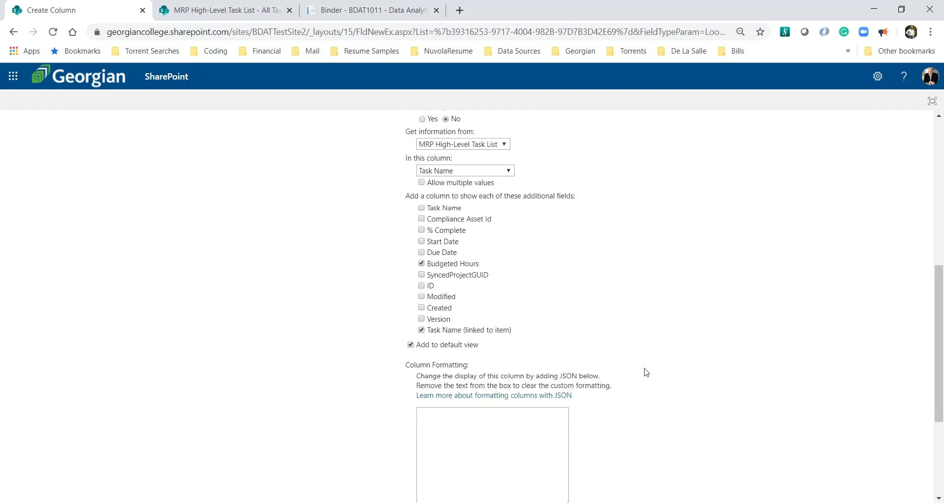
scroll(645, 372, down, 3)
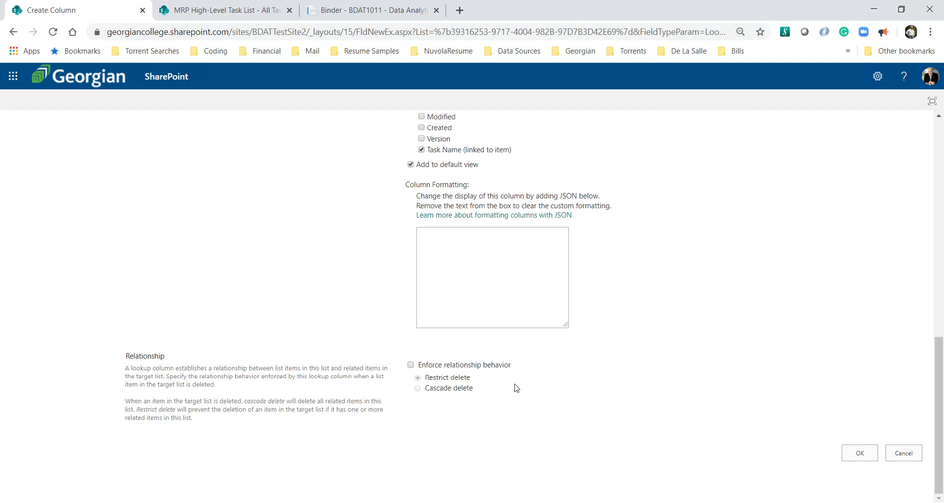
scroll(516, 389, up, 1)
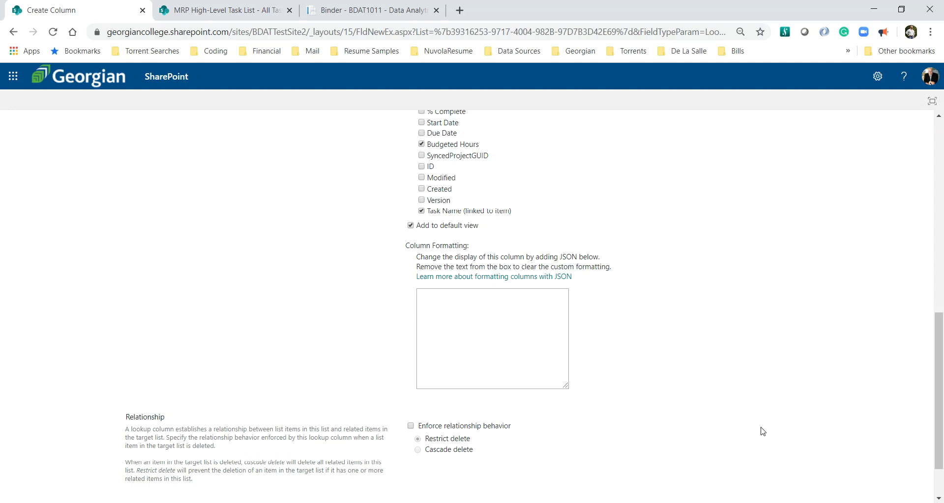
scroll(763, 431, down, 1)
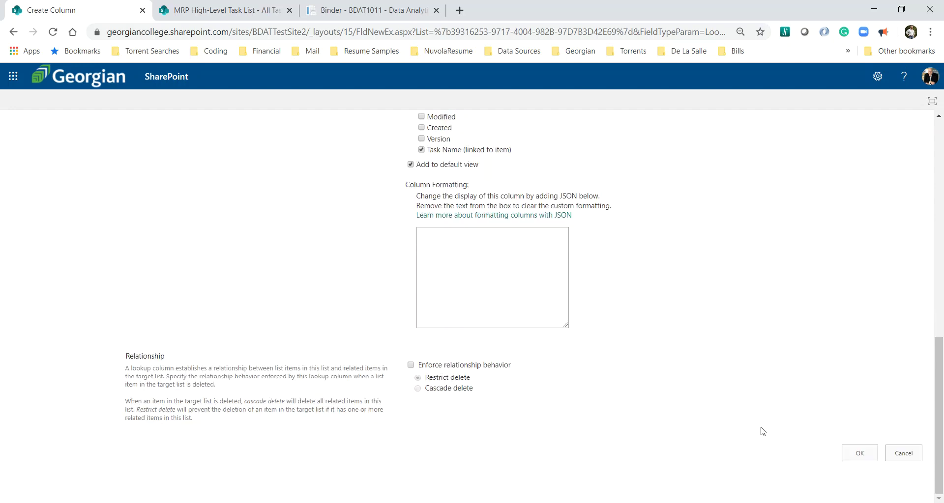
click(856, 452)
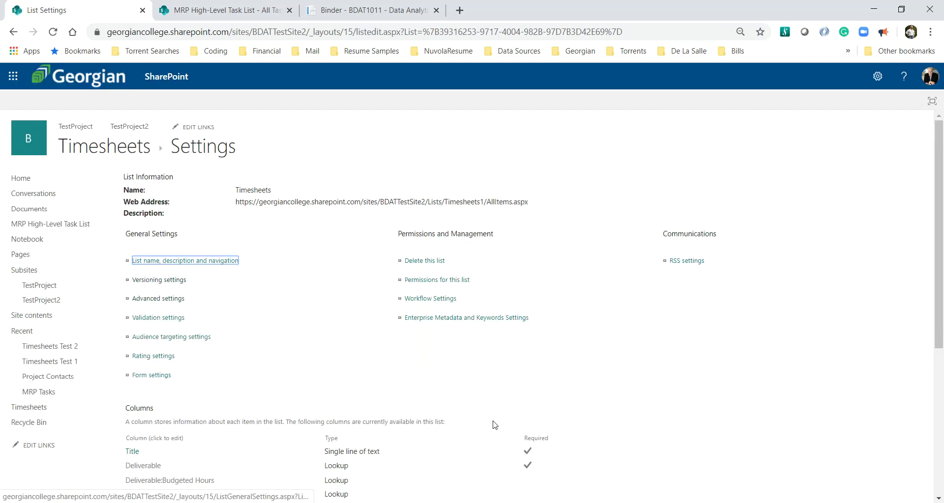
Step: Remove Budgeted Hours from the Deliverable column's additional fields and save the change
scroll(375, 378, down, 2)
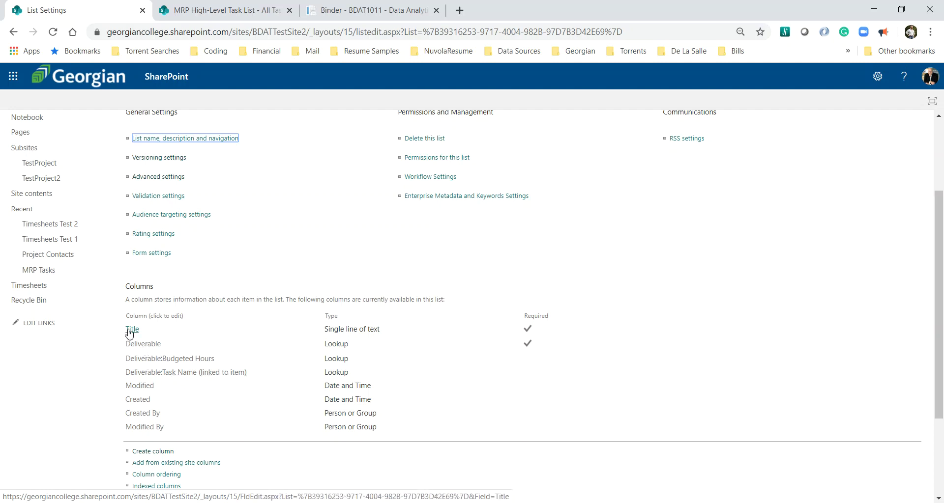
click(135, 347)
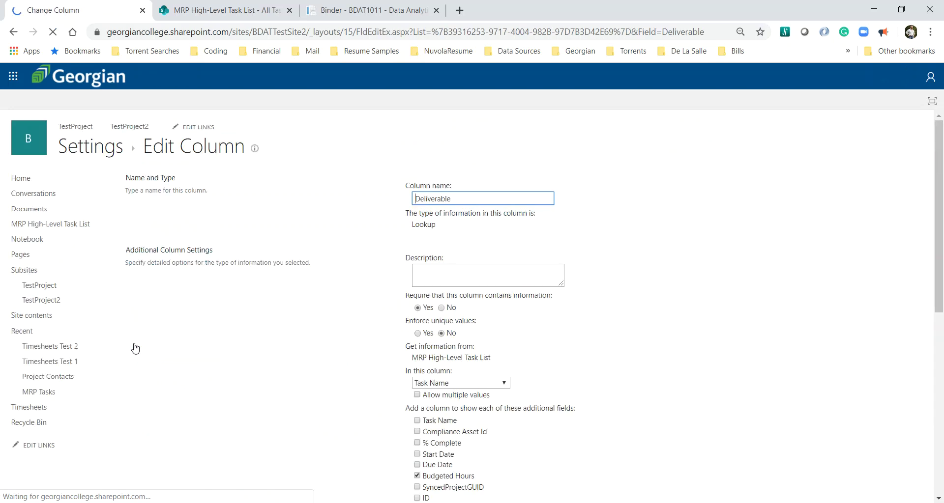
scroll(594, 328, down, 3)
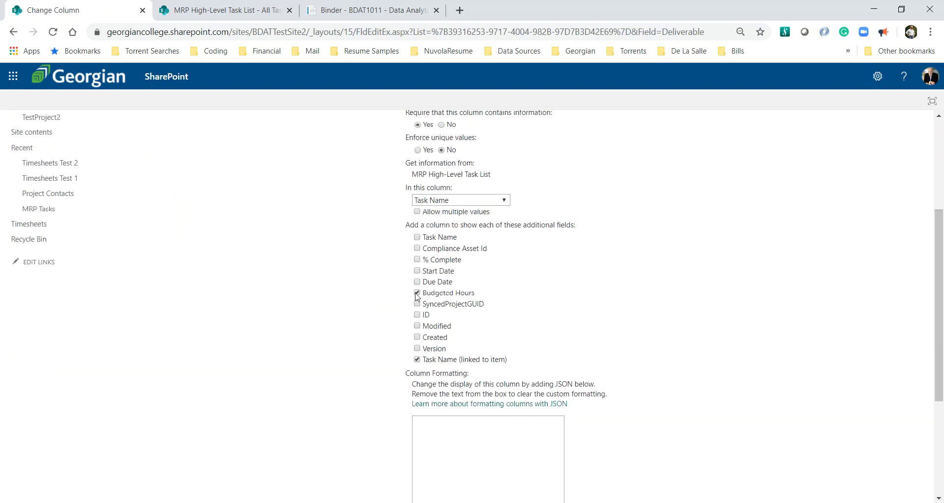
scroll(743, 303, down, 3)
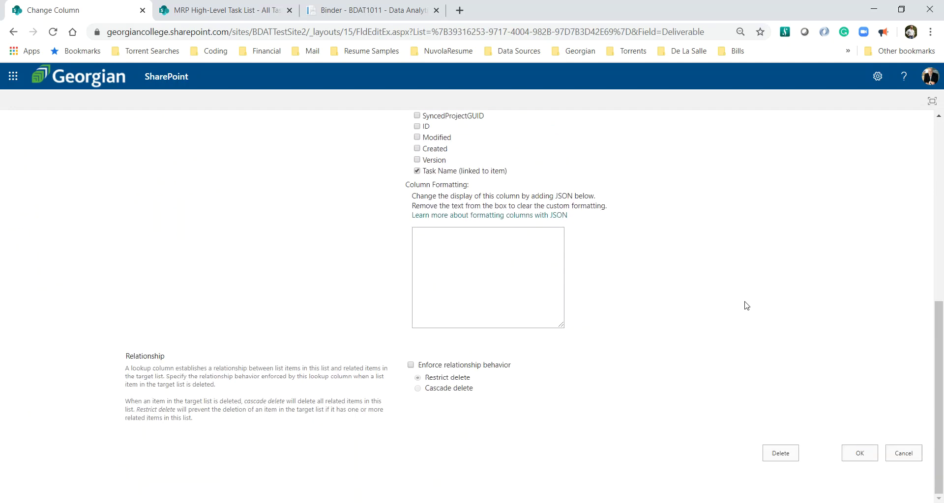
click(859, 452)
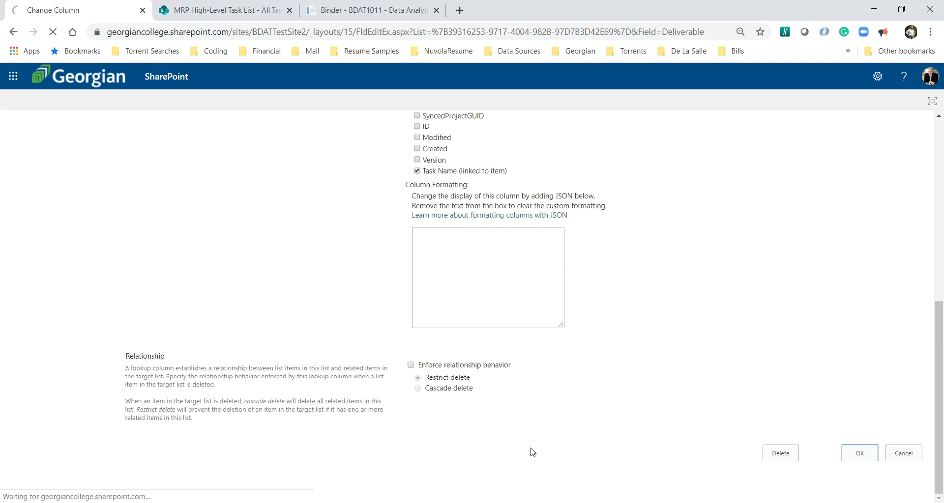
scroll(506, 428, down, 3)
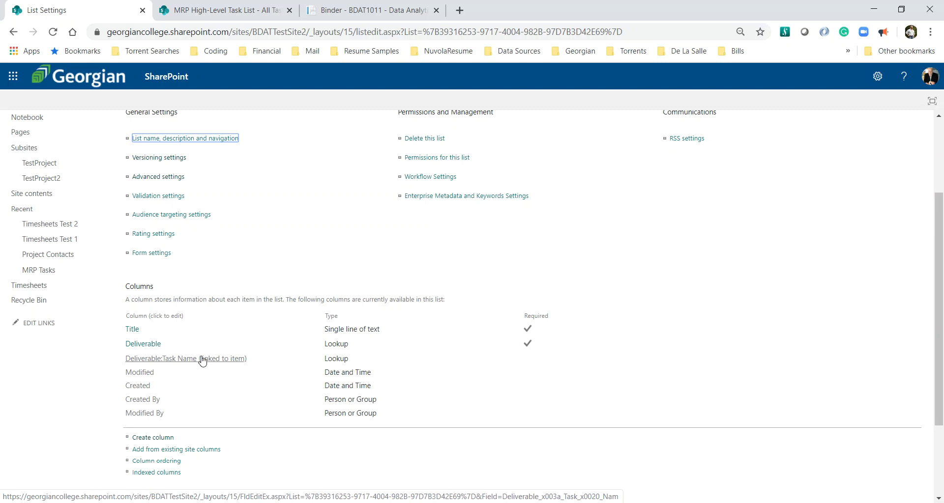
Step: Copy the column name Project Phase from the course instructions in the Binder page
click(351, 13)
scroll(328, 118, down, 2)
scroll(330, 117, down, 1)
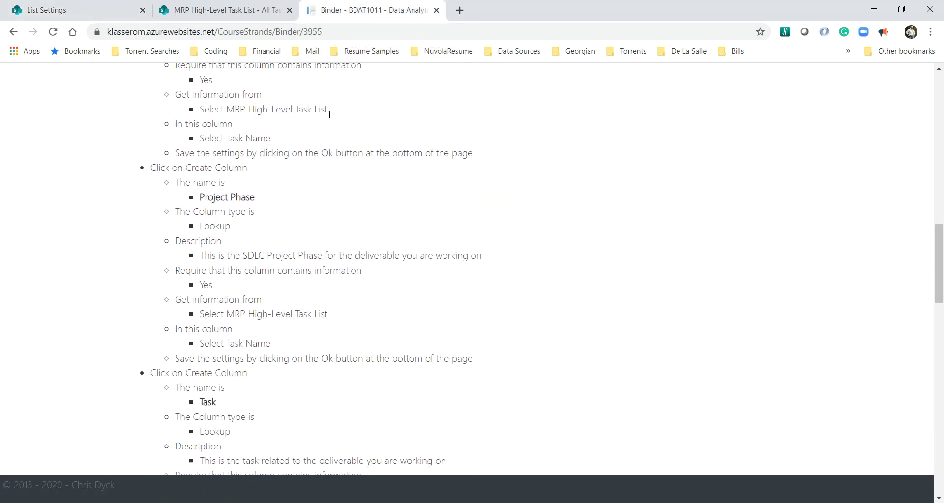
drag(269, 200, 201, 197)
key(ctrl+c)
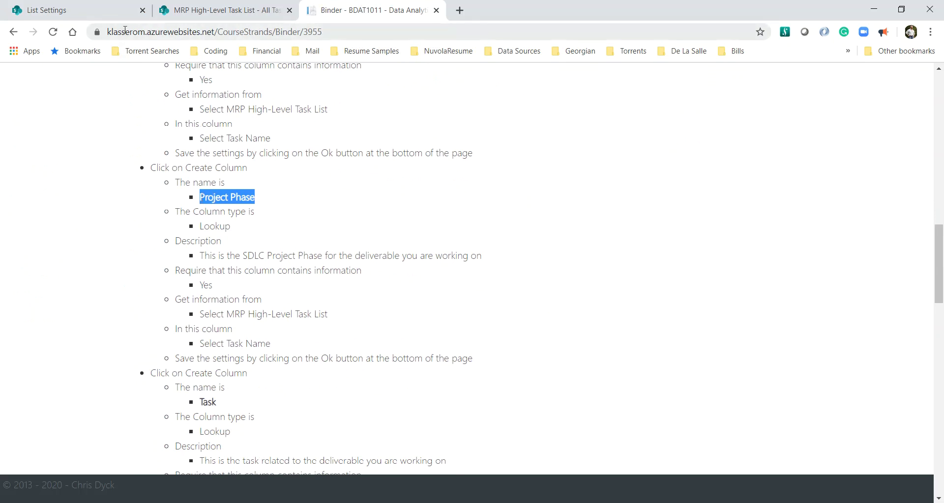
Step: Return to the Timesheets settings in SharePoint and start a new Lookup column with the copied name Project Phase
click(87, 15)
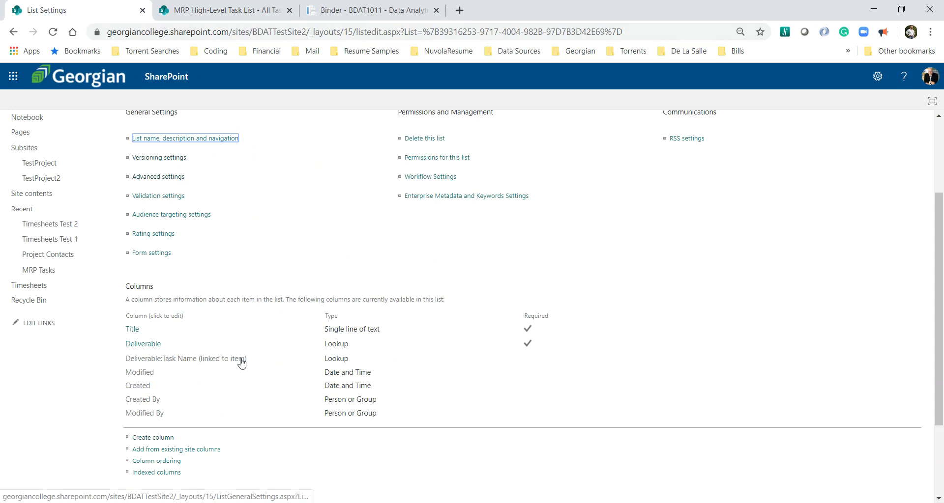
click(163, 438)
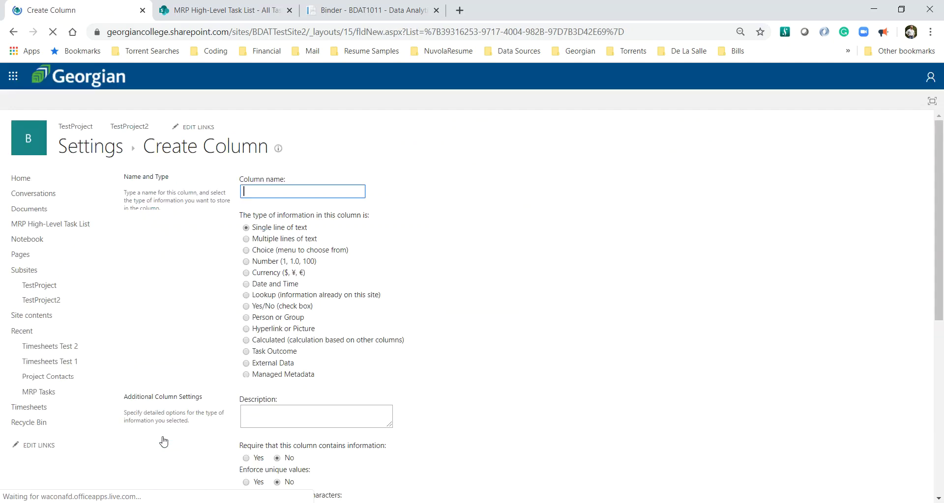
key(ctrl+v)
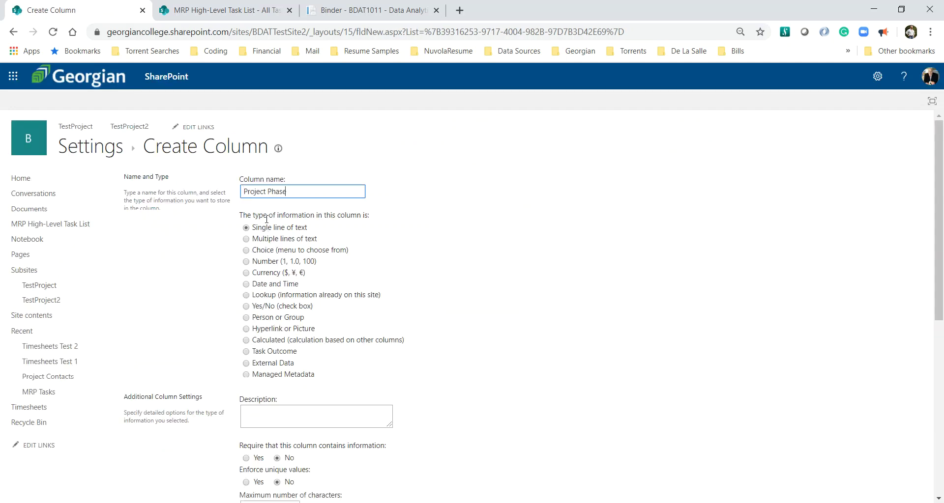
click(246, 295)
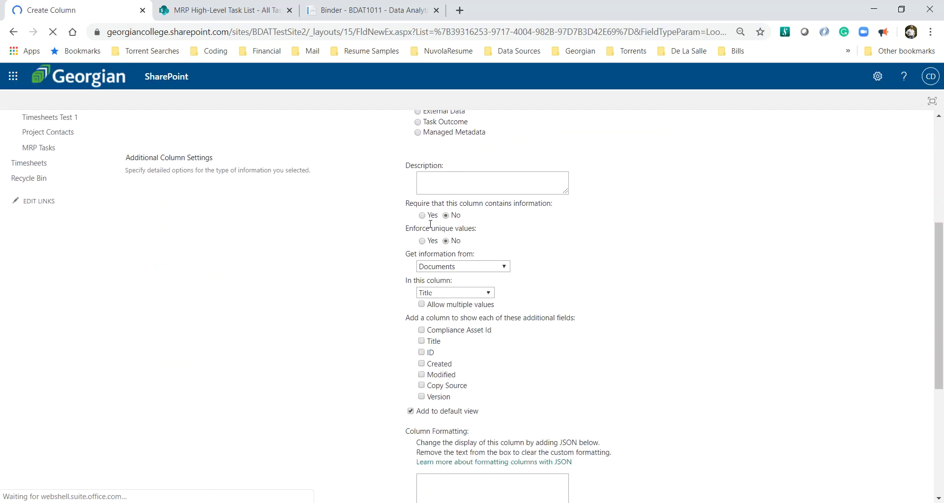
Step: Make the Project Phase column require information and take its values from the MRP High-Level Task List
click(423, 216)
click(473, 267)
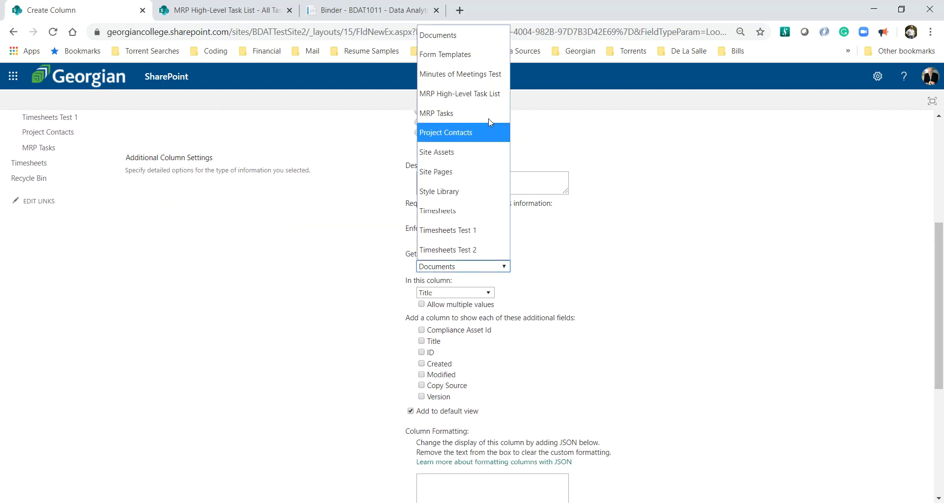
click(491, 93)
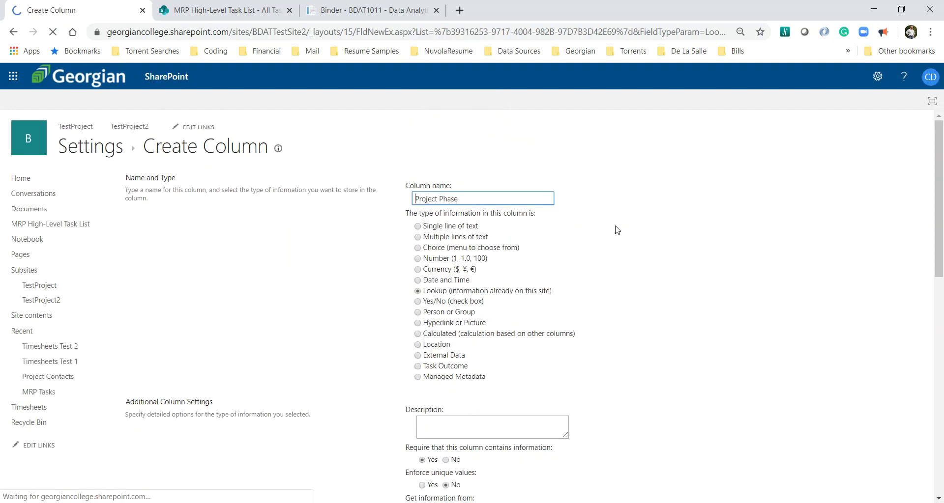
Step: Include Task Name (linked to item) as an additional field of the Project Phase lookup and save the column
scroll(618, 230, down, 2)
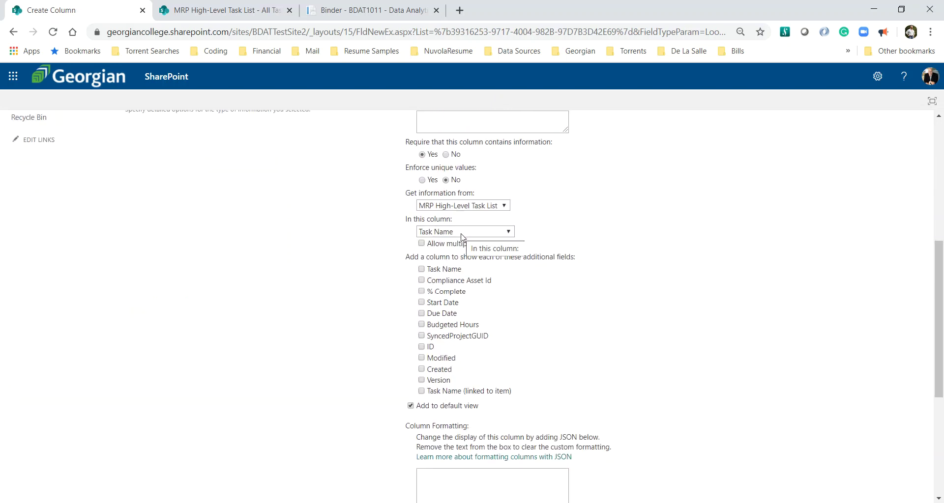
click(422, 392)
scroll(641, 374, down, 4)
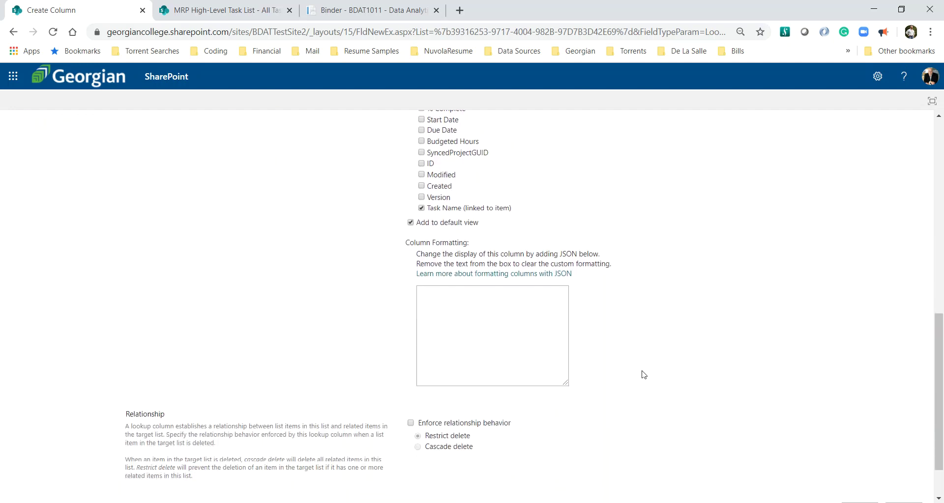
click(863, 453)
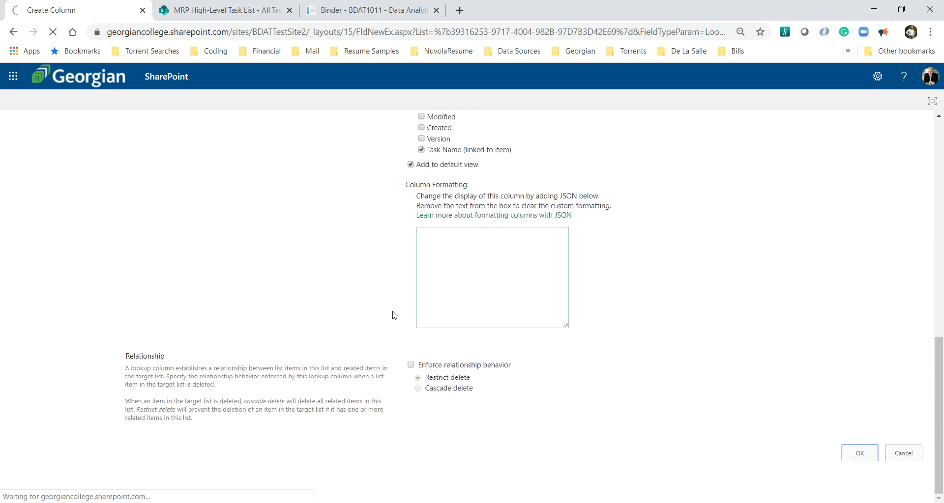
Step: Review the Task column's requirements in the Binder page's course instructions and copy the column name Task
click(367, 10)
scroll(381, 256, down, 5)
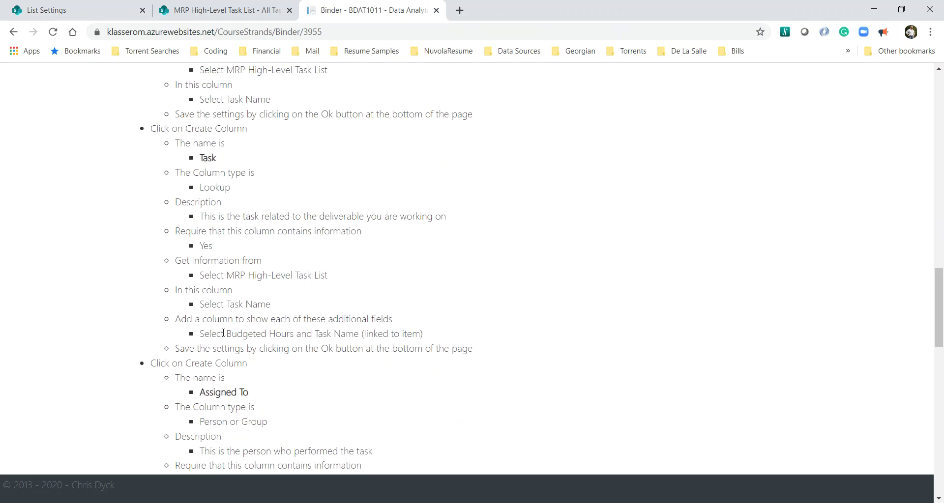
drag(226, 333, 295, 335)
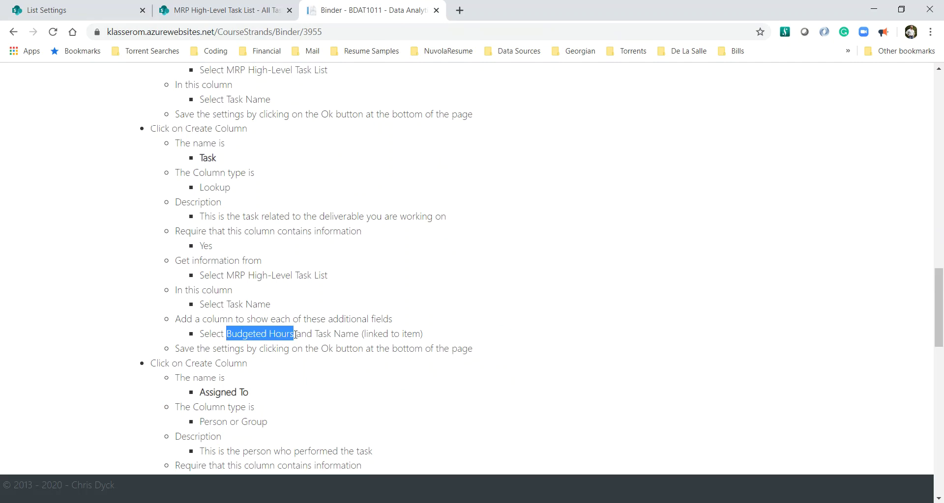
double_click(207, 158)
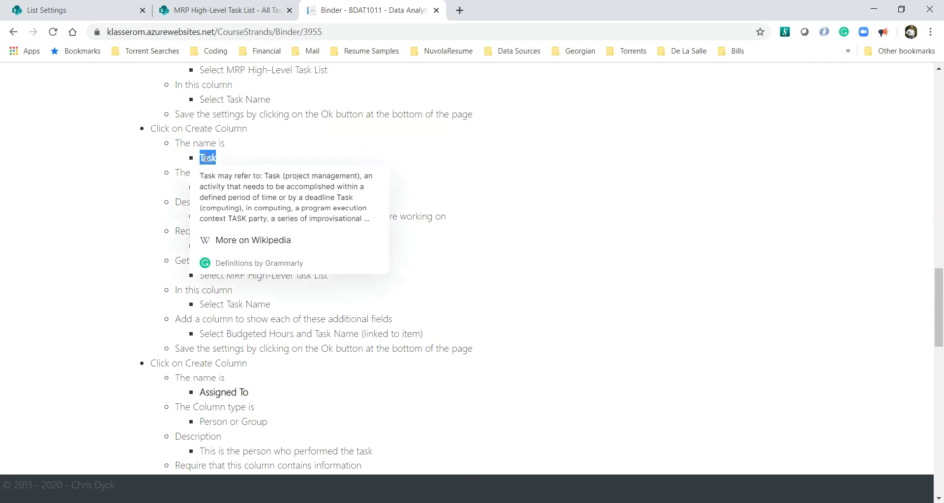
Step: Return to the Timesheets settings in SharePoint and start a new Lookup column named Task
click(224, 11)
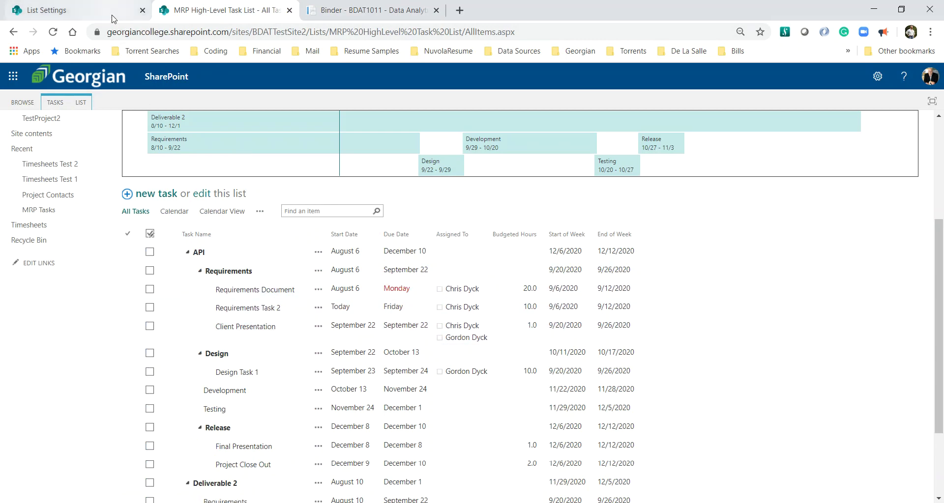
click(74, 10)
scroll(131, 447, down, 2)
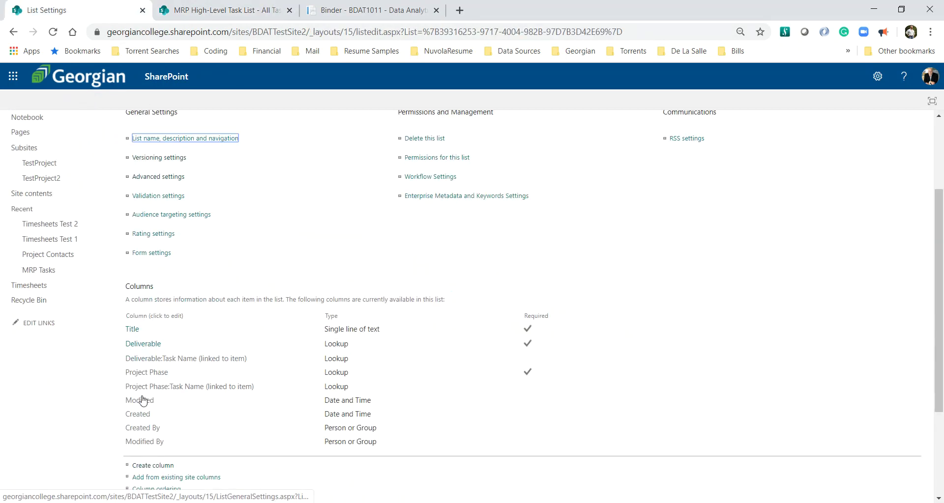
scroll(135, 444, down, 1)
click(152, 405)
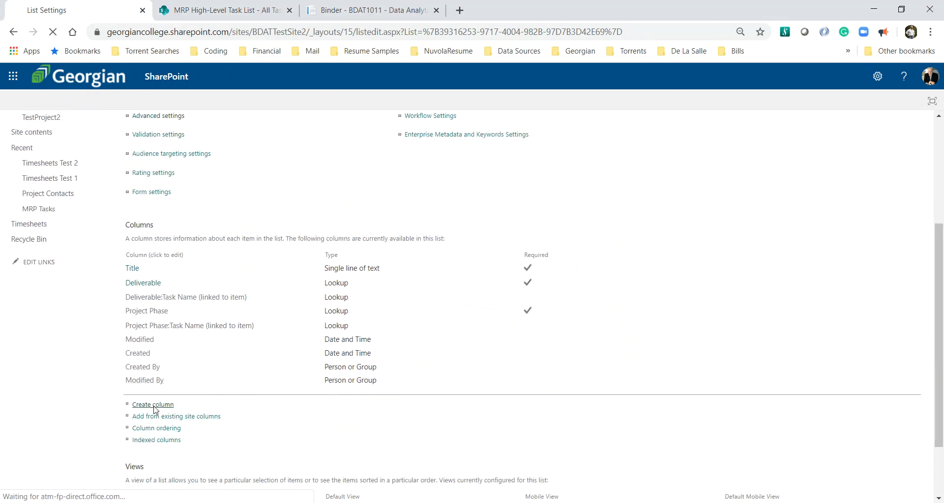
text(Tasks)
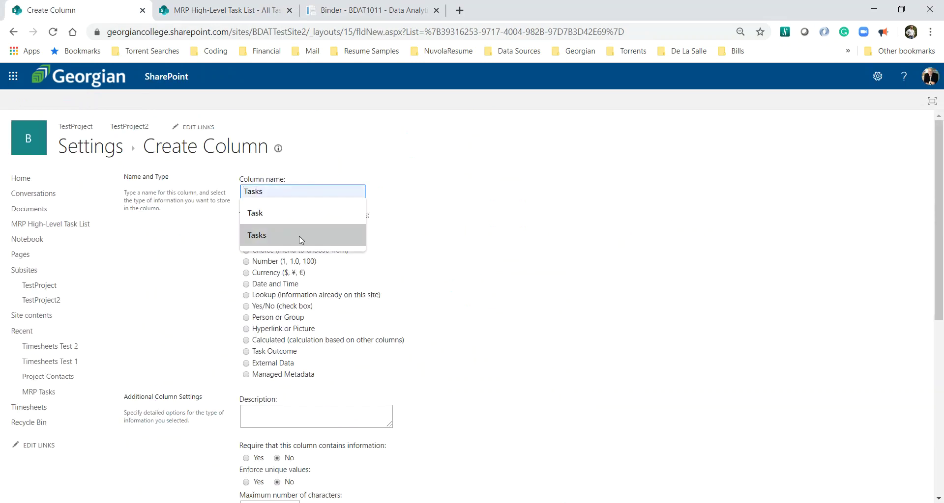
click(408, 231)
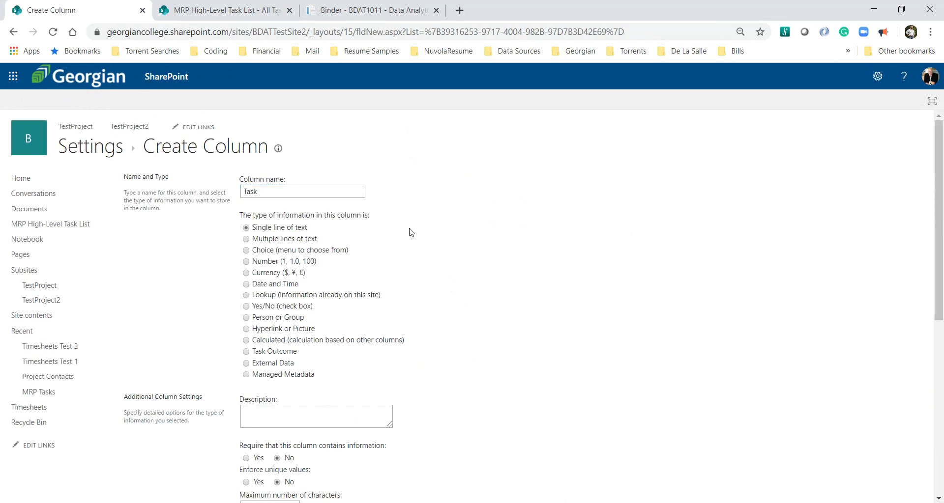
click(258, 297)
Step: Make the Task column get its information from the MRP High-Level Task List
scroll(441, 307, down, 5)
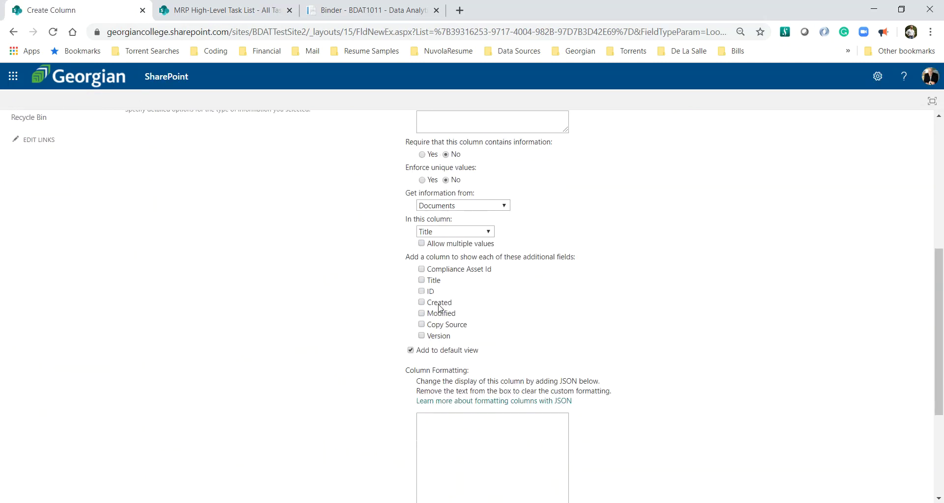
click(448, 205)
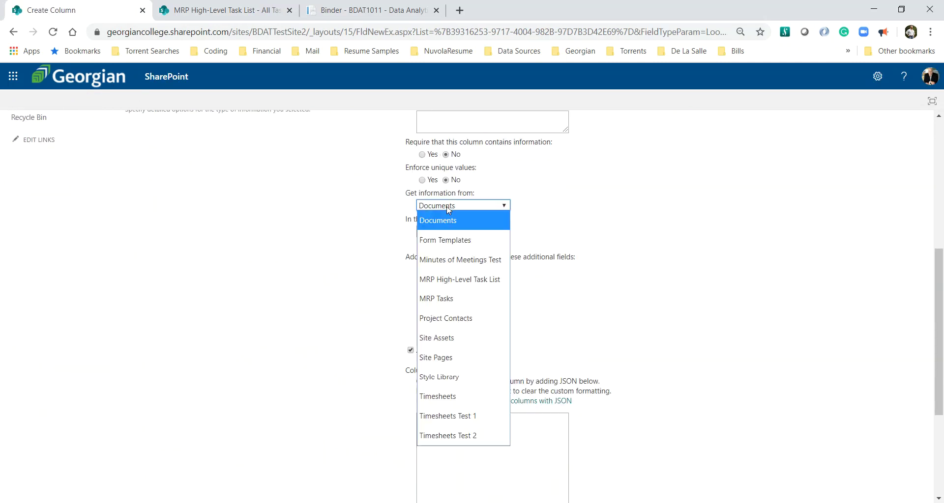
click(450, 278)
Step: Include Budgeted Hours and Task Name (linked to item) as additional fields of the Task lookup, keep Task Name as source column, and save
scroll(541, 247, down, 4)
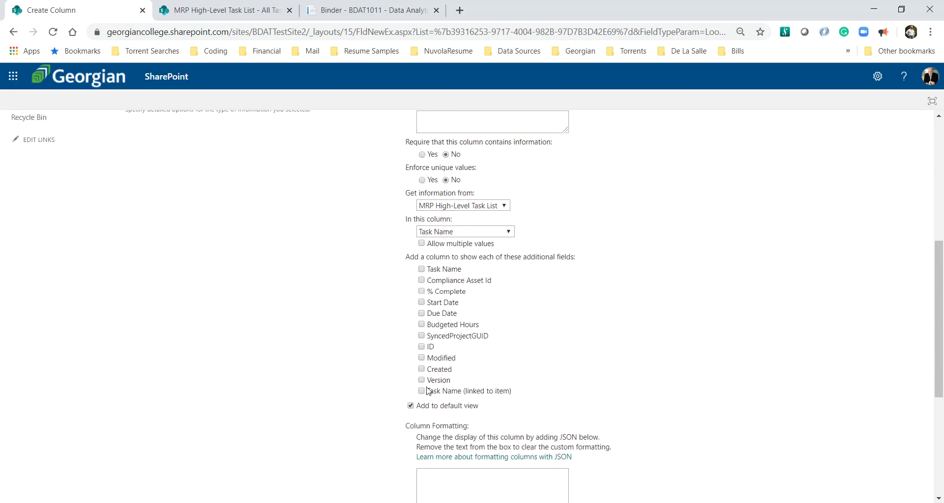
click(421, 324)
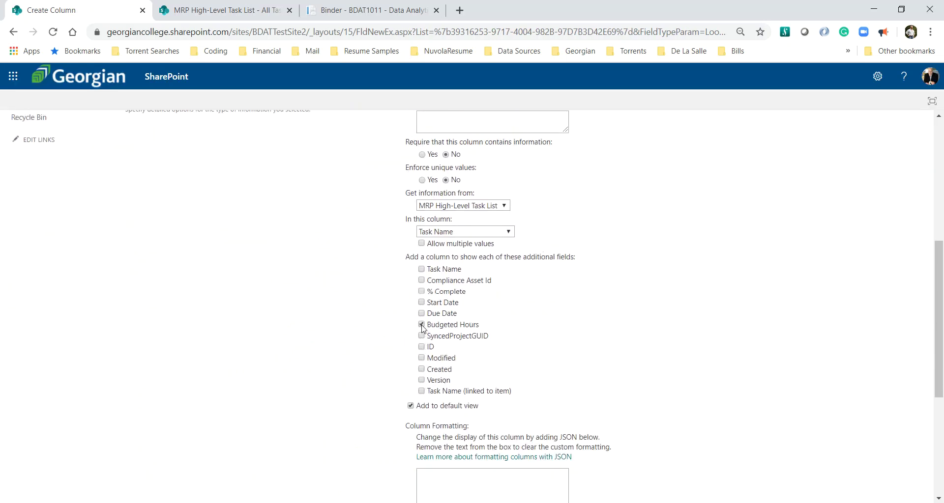
click(421, 392)
click(498, 234)
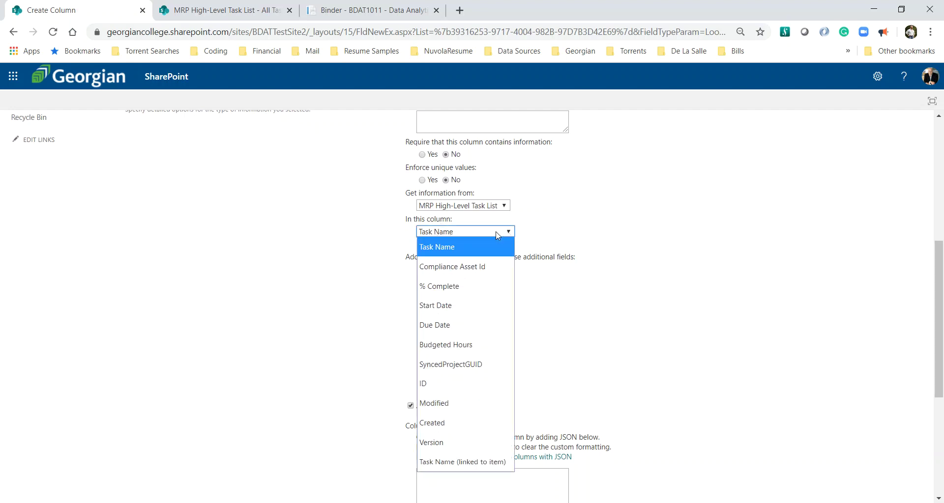
click(592, 237)
scroll(727, 254, down, 3)
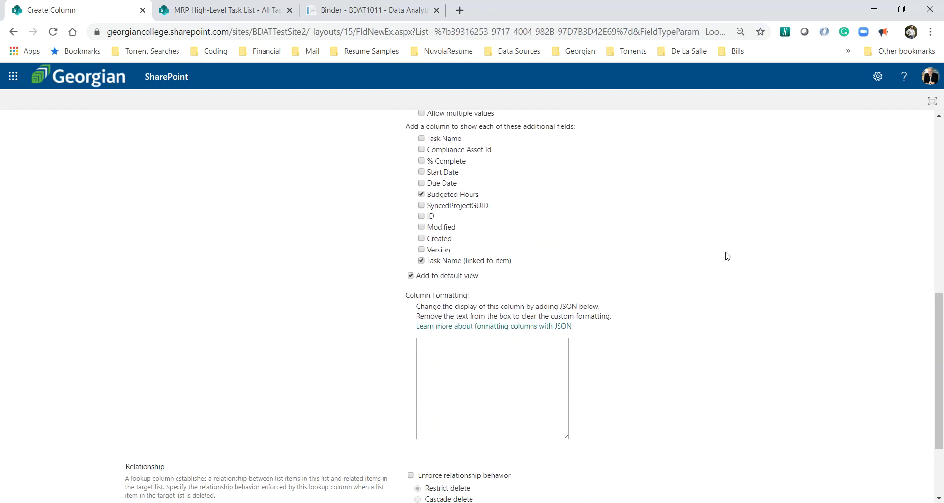
scroll(726, 256, down, 2)
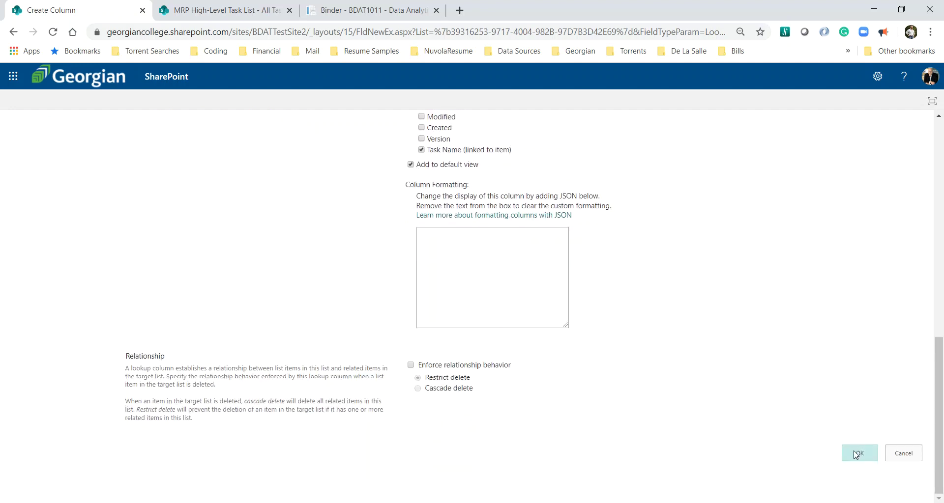
click(856, 454)
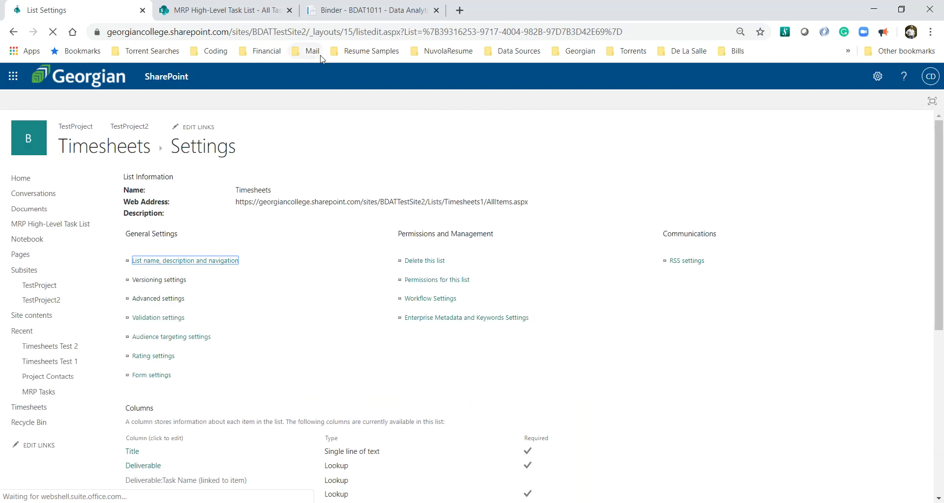
Step: Copy the Task column's description from the course instructions in the Binder page
click(369, 10)
click(509, 218)
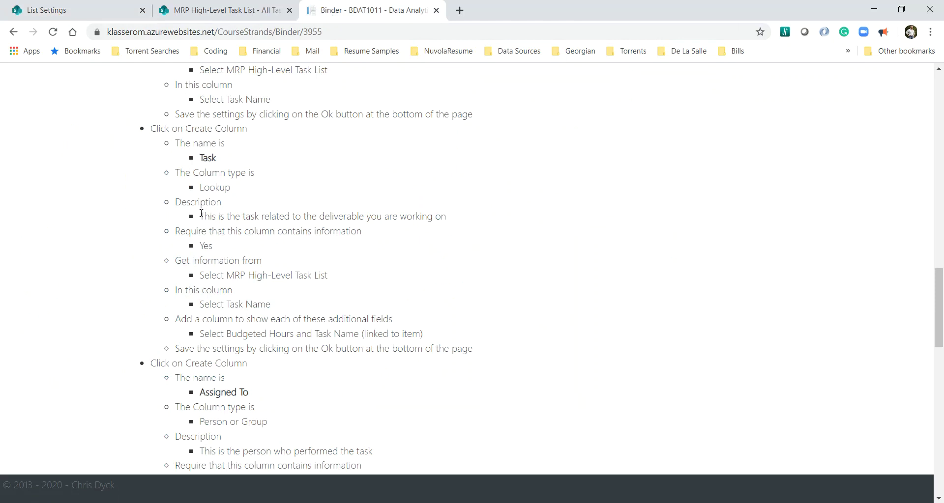
drag(201, 213, 469, 221)
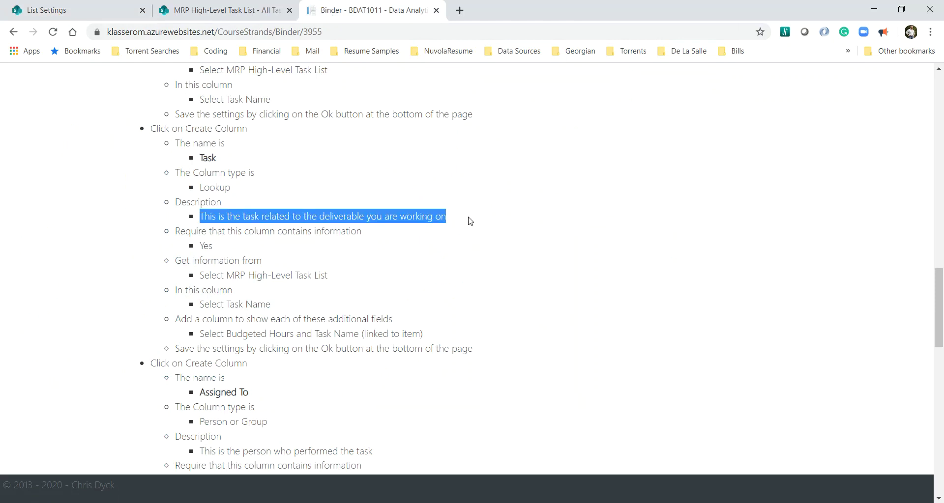
Step: Return to the Timesheets settings in SharePoint and open the Deliverable column for editing
click(65, 10)
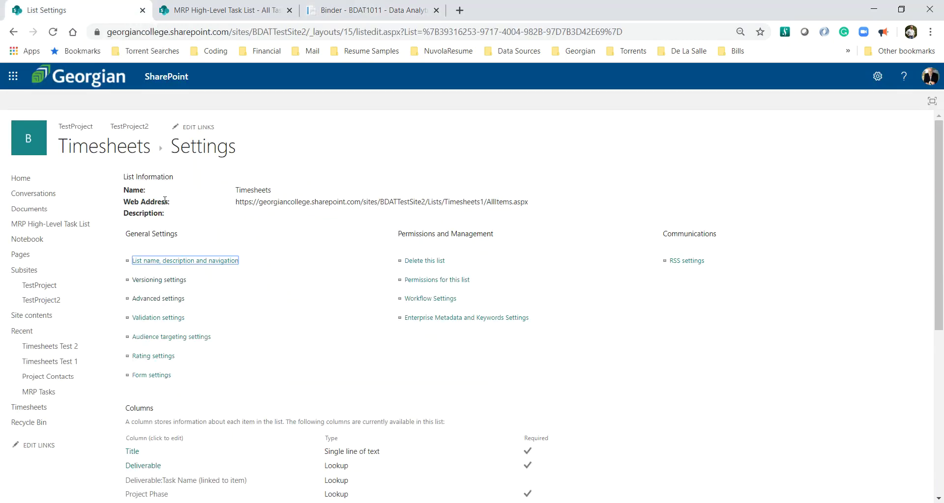
scroll(164, 196, down, 4)
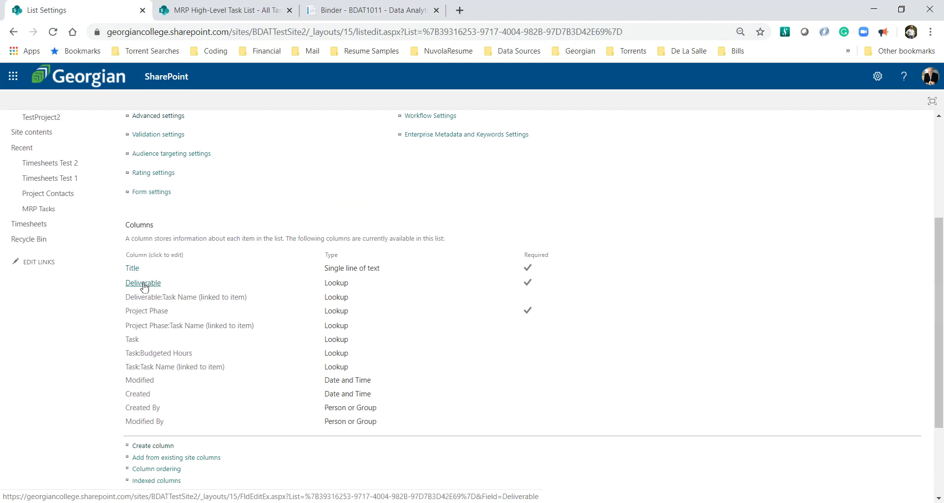
click(143, 284)
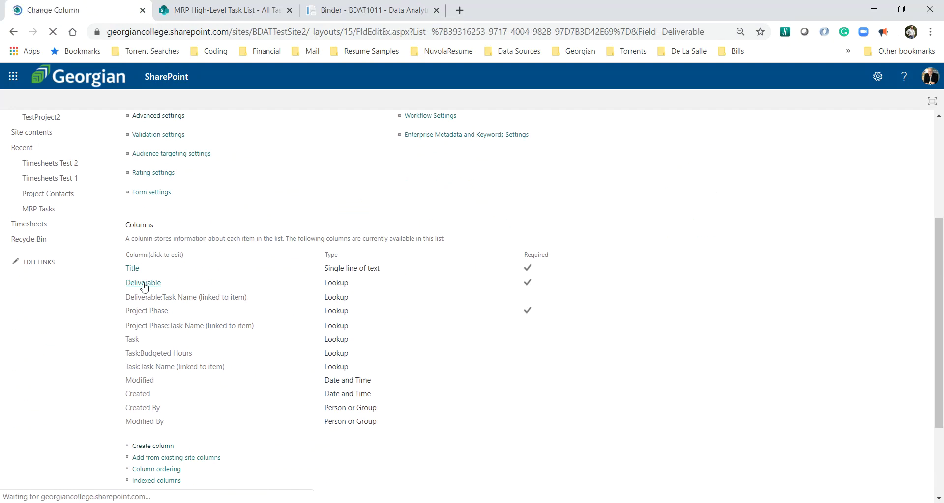
Step: Enter "This is the task related to the deliverable you are working on" as the Deliverable column's description
click(453, 273)
text(This is the task related to the deliverable you are working on)
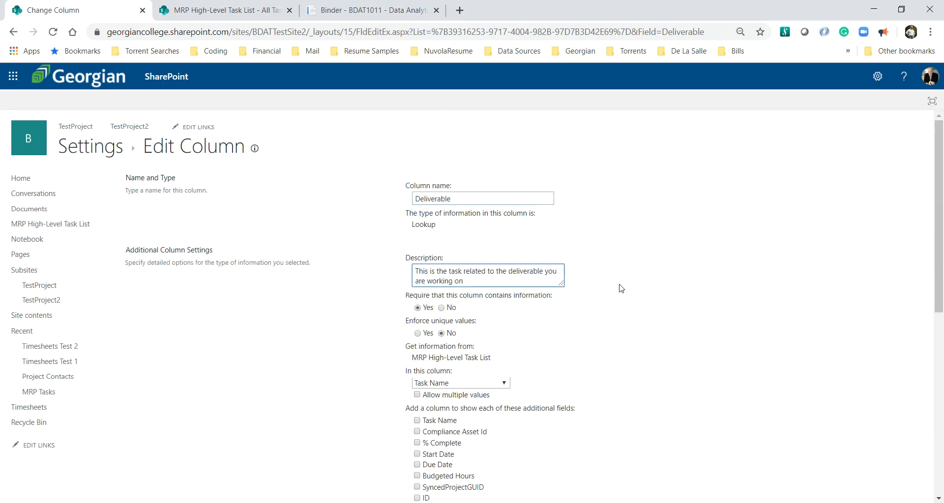
scroll(624, 288, down, 2)
scroll(624, 289, down, 6)
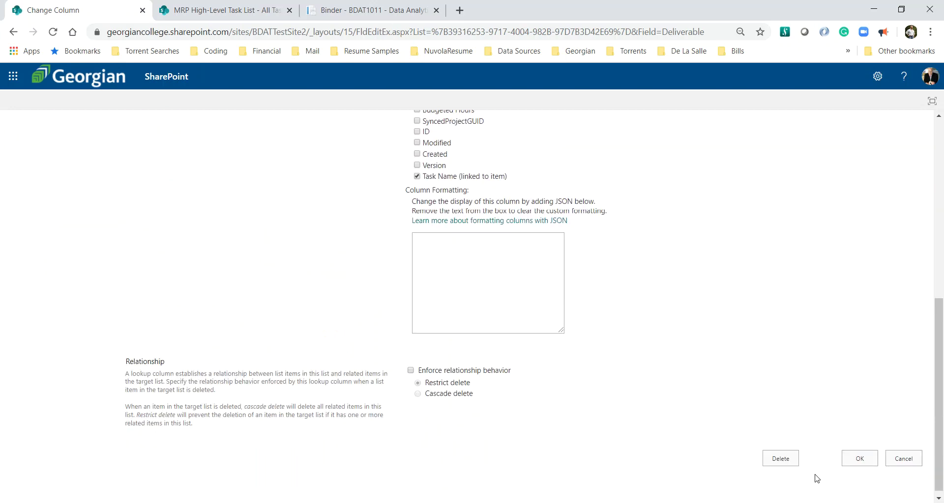
Step: Copy the Deliverable column's description from the course instructions in the Binder page
click(387, 15)
scroll(407, 202, up, 10)
scroll(406, 205, up, 1)
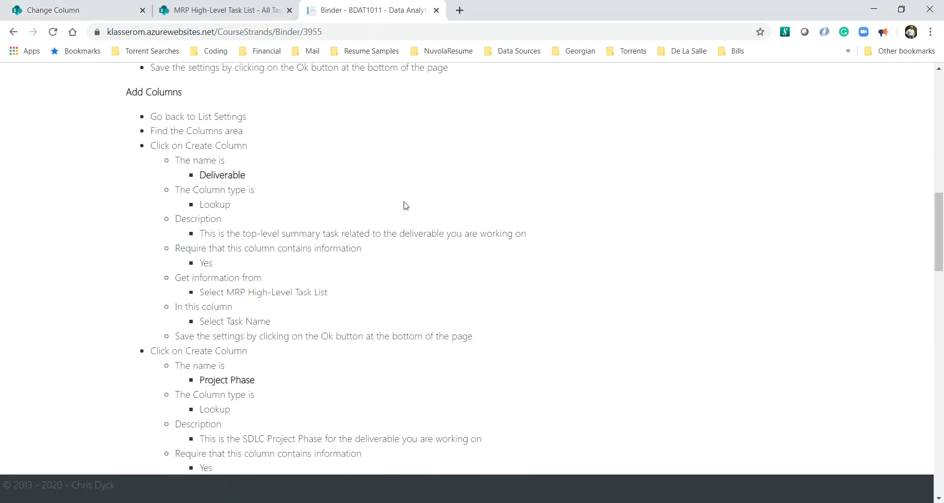
triple_click(220, 236)
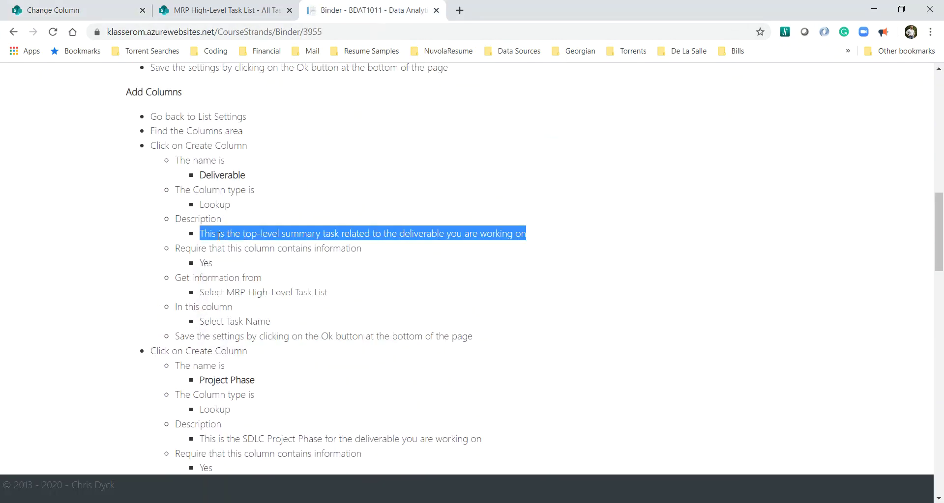
Step: Replace Deliverable's description in SharePoint with "This is the top-level summary task related to the deliverable you are working on" and save the column
click(76, 10)
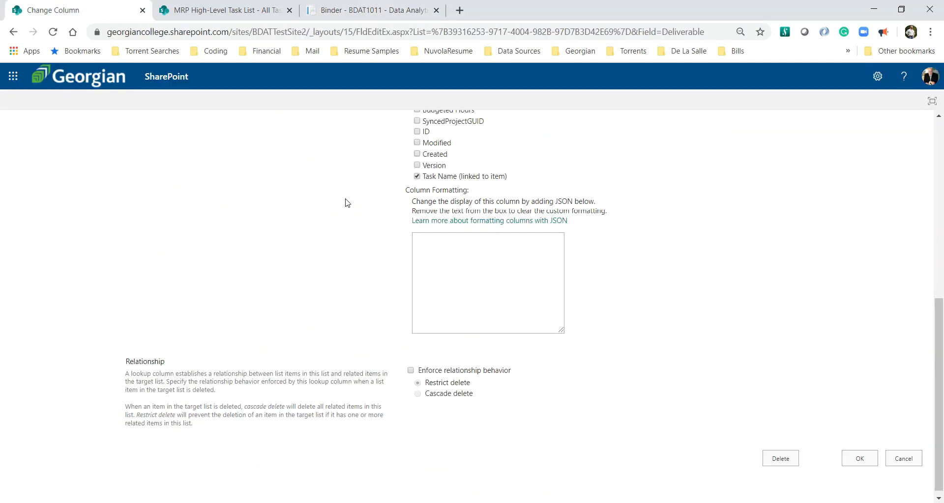
scroll(427, 200, up, 7)
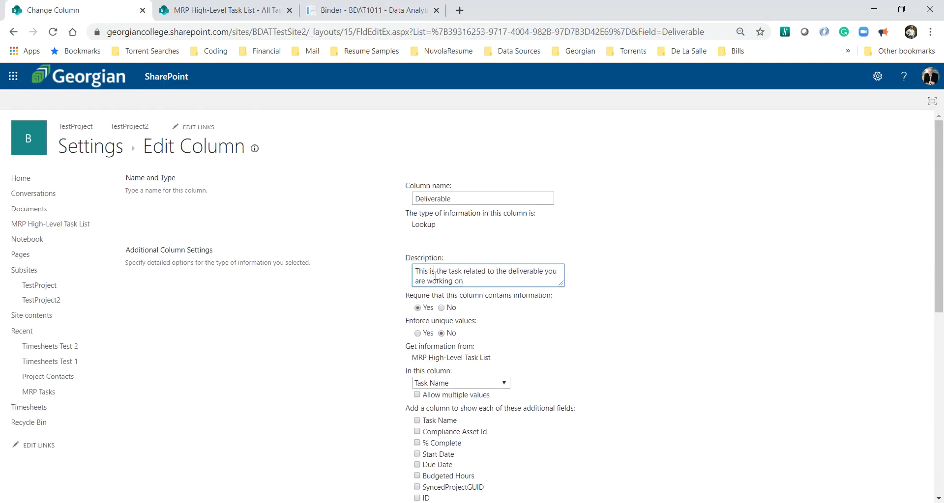
triple_click(435, 276)
key(ctrl+v)
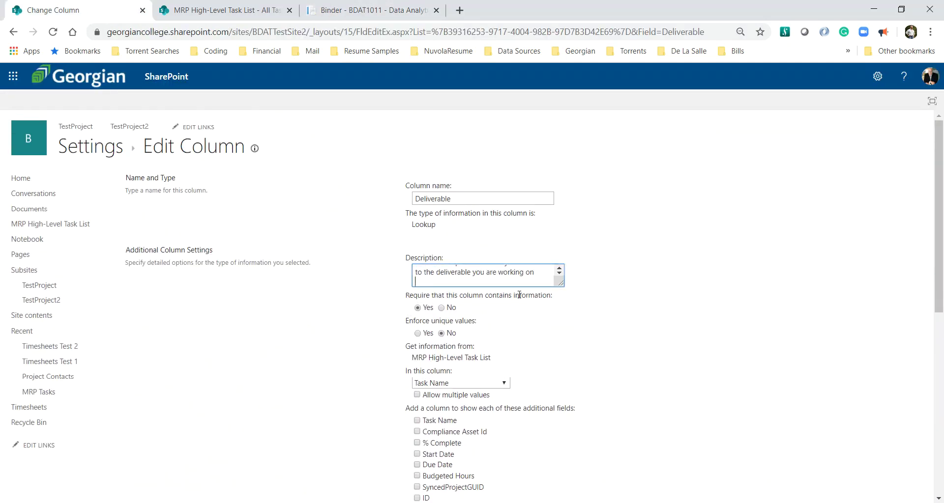
key(BackSpace)
scroll(703, 337, down, 4)
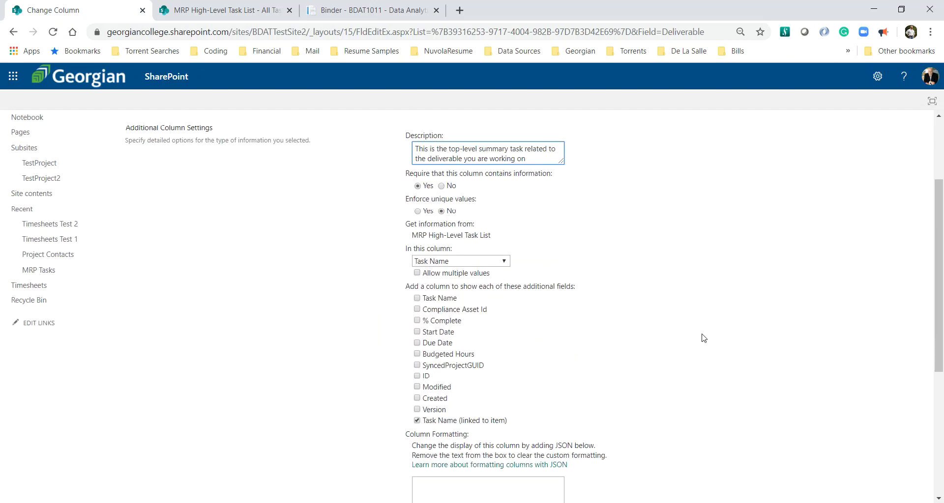
scroll(834, 465, down, 4)
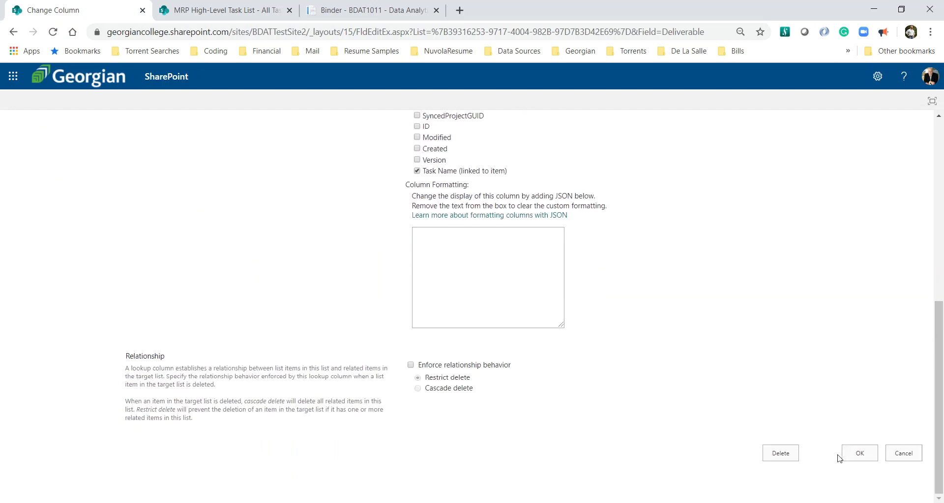
click(869, 458)
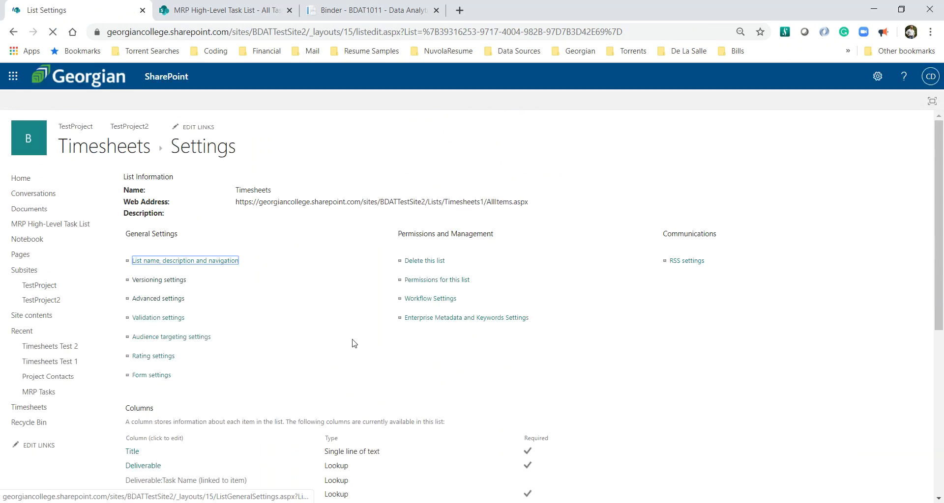
Step: Open the Project Phase column for editing and copy its description from the course instructions in the Binder page
scroll(352, 343, down, 3)
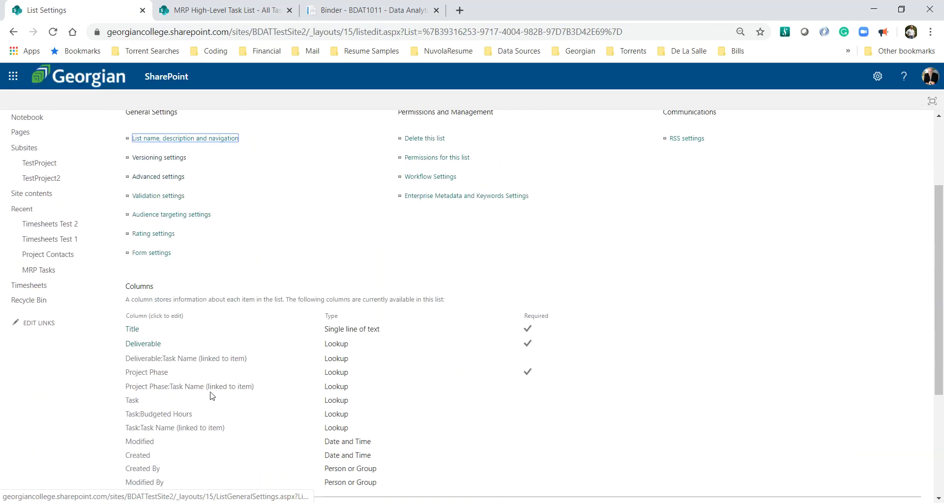
click(152, 373)
click(329, 11)
scroll(326, 155, down, 4)
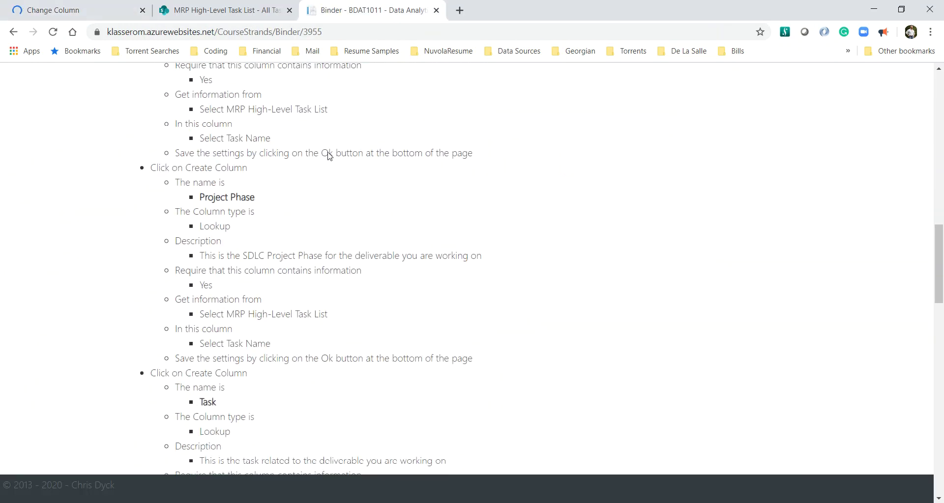
double_click(250, 256)
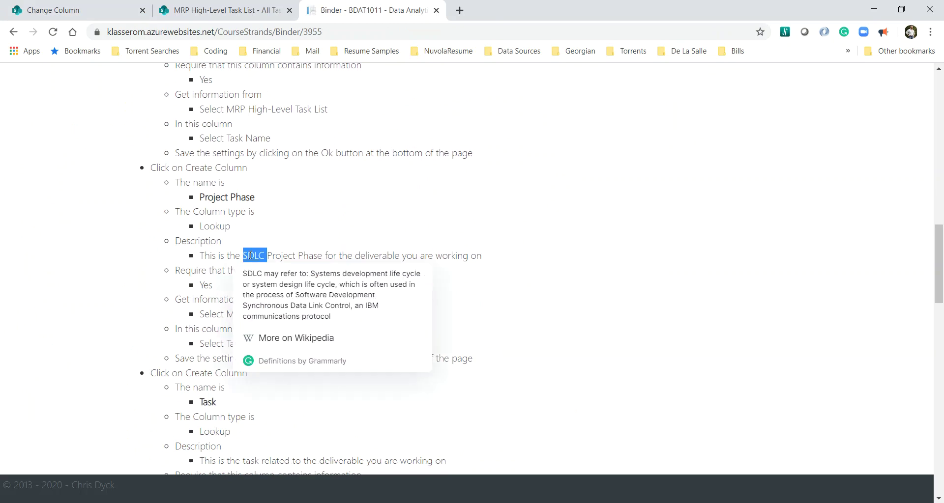
triple_click(250, 256)
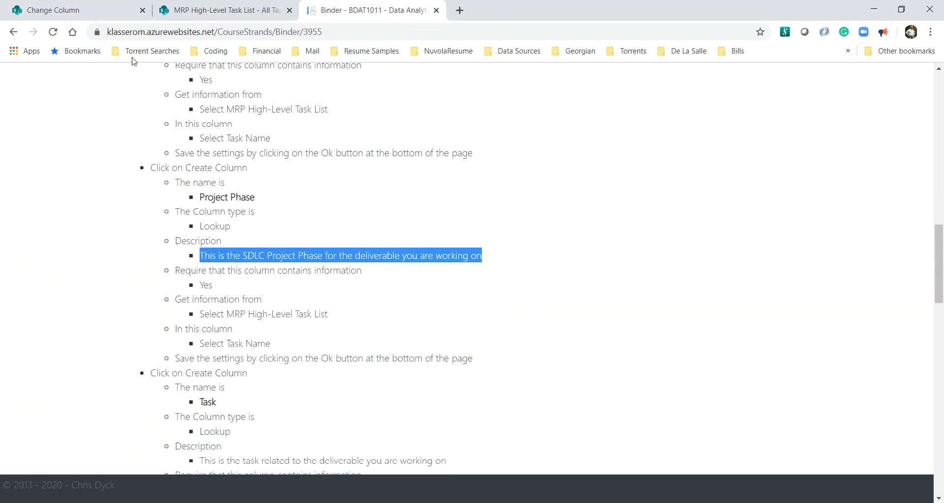
Step: Enter "This is the SDLC Project Phase for the deliverable you are working on" as Project Phase's description in SharePoint and save the column
click(87, 11)
click(442, 266)
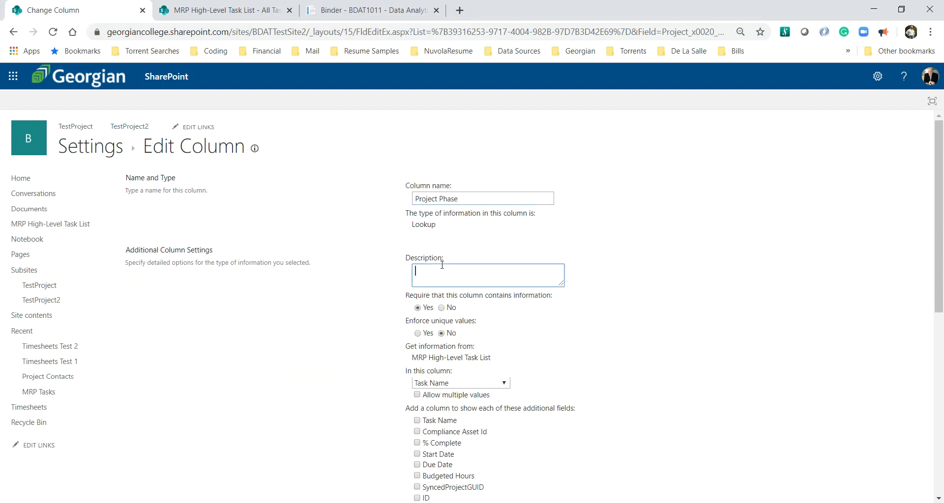
key(ctrl+v)
key(BackSpace)
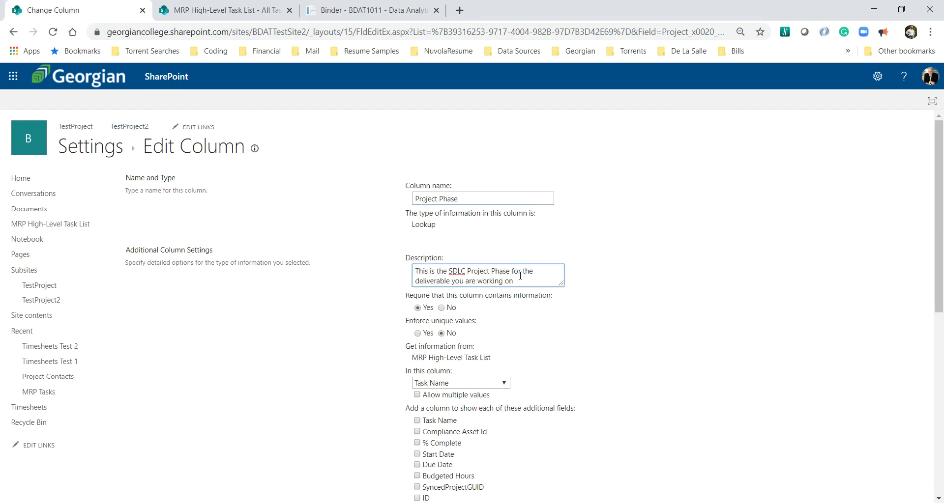
scroll(652, 290, down, 6)
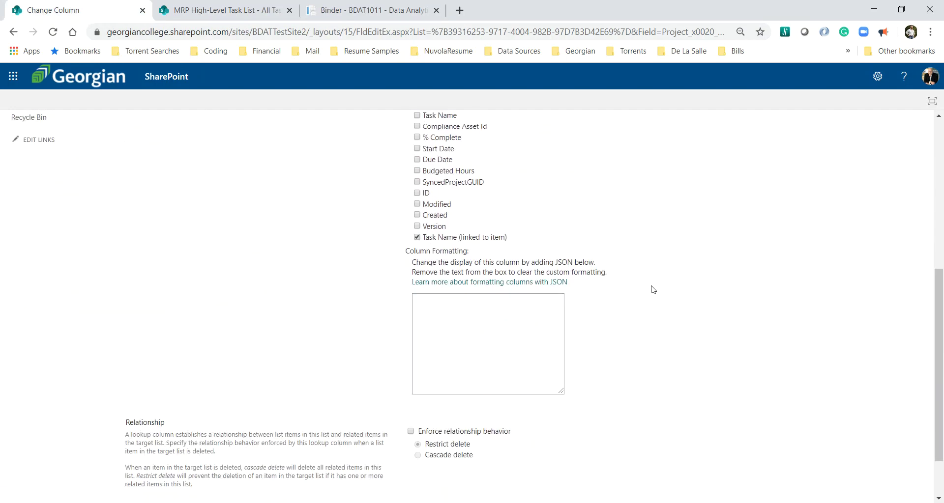
scroll(653, 290, down, 2)
click(848, 452)
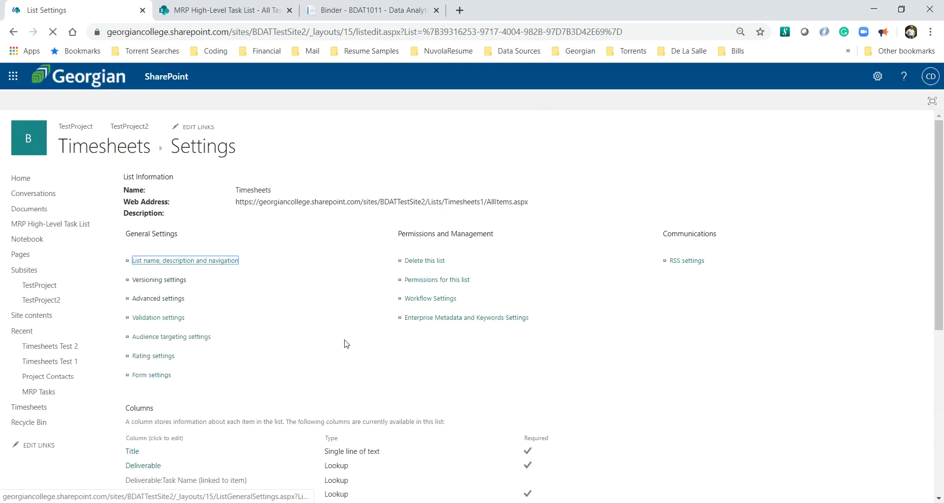
Step: Open the Task column for editing and copy its description from the course instructions in the Binder page
scroll(344, 341, down, 2)
scroll(347, 344, down, 2)
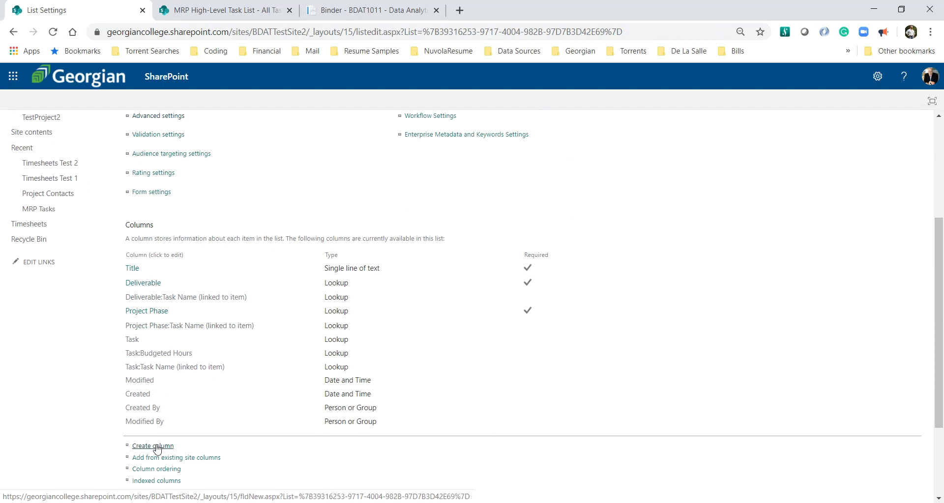
click(130, 341)
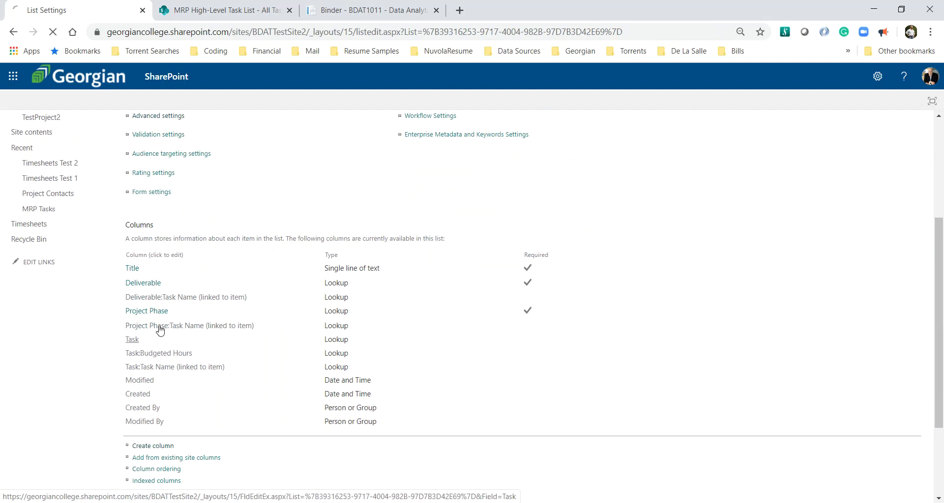
click(354, 11)
scroll(247, 368, down, 3)
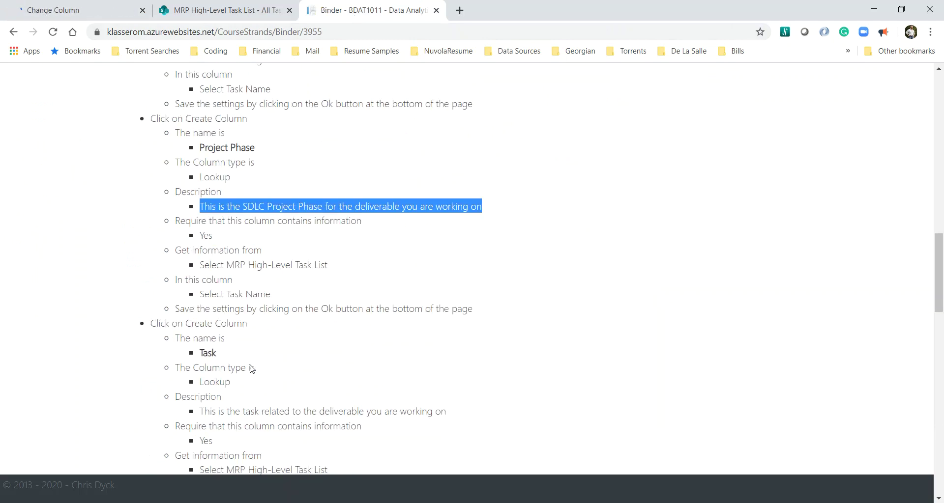
triple_click(239, 338)
key(ctrl+c)
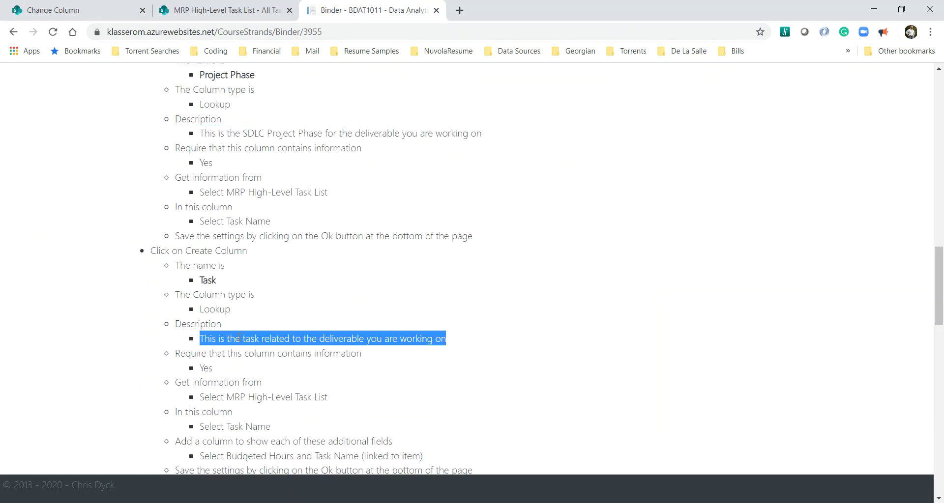
Step: Enter "This is the task related to the deliverable you are working on" as Task's description in SharePoint and save the column
click(97, 13)
click(468, 273)
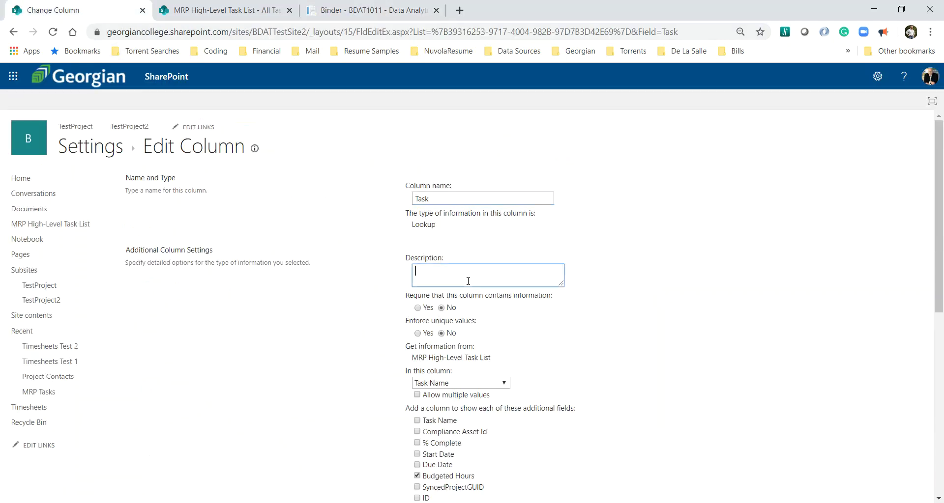
key(ctrl+v)
key(BackSpace)
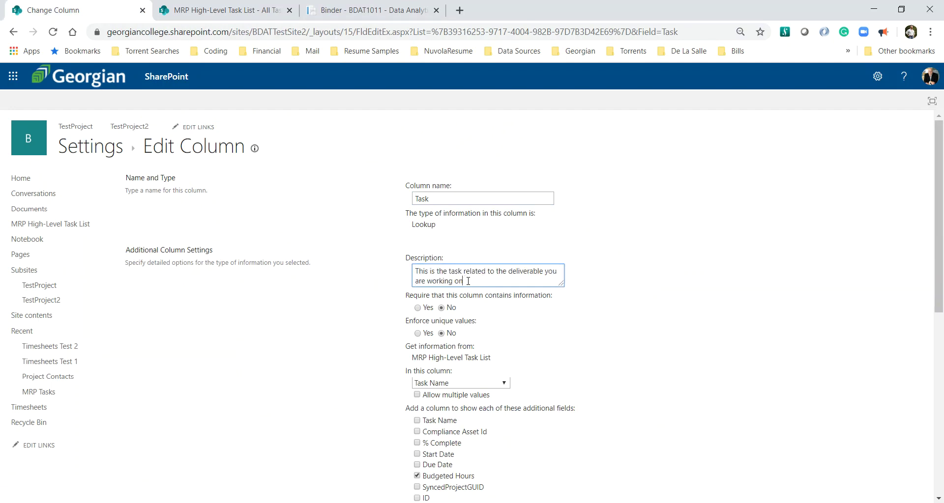
scroll(590, 317, down, 7)
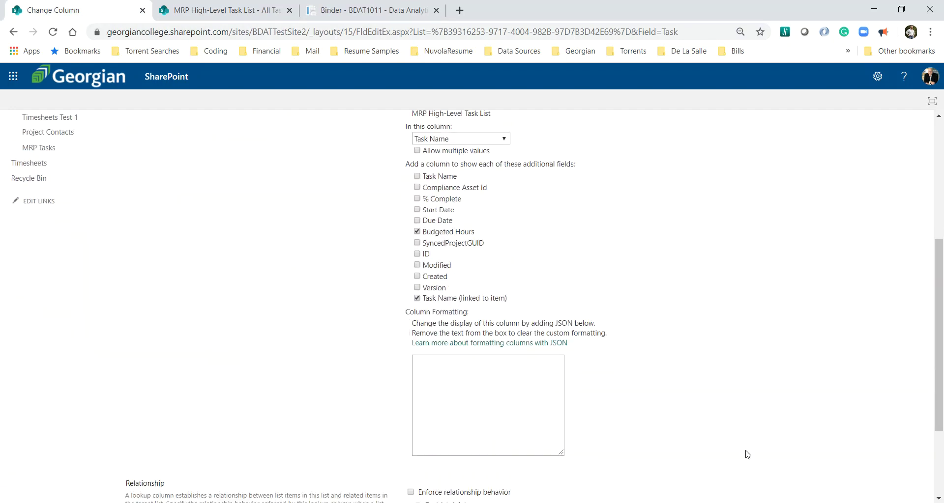
click(859, 456)
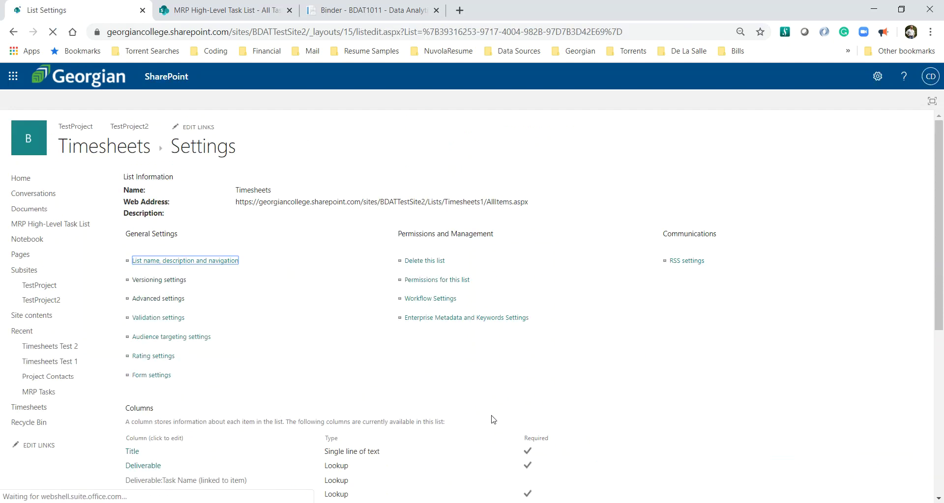
Step: Review the Assigned To column's instructions in the Binder page and start creating a new column in the SharePoint Timesheets list
scroll(480, 410, down, 3)
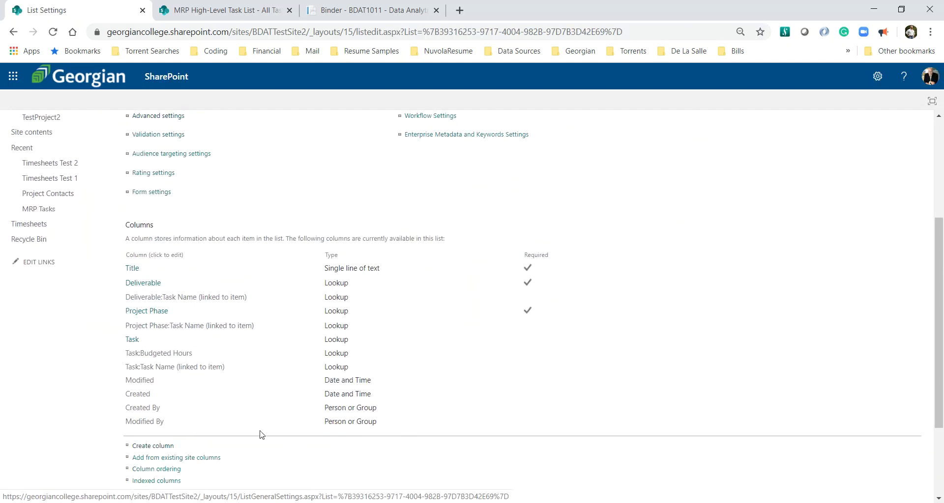
click(344, 11)
scroll(466, 233, down, 4)
scroll(465, 233, down, 1)
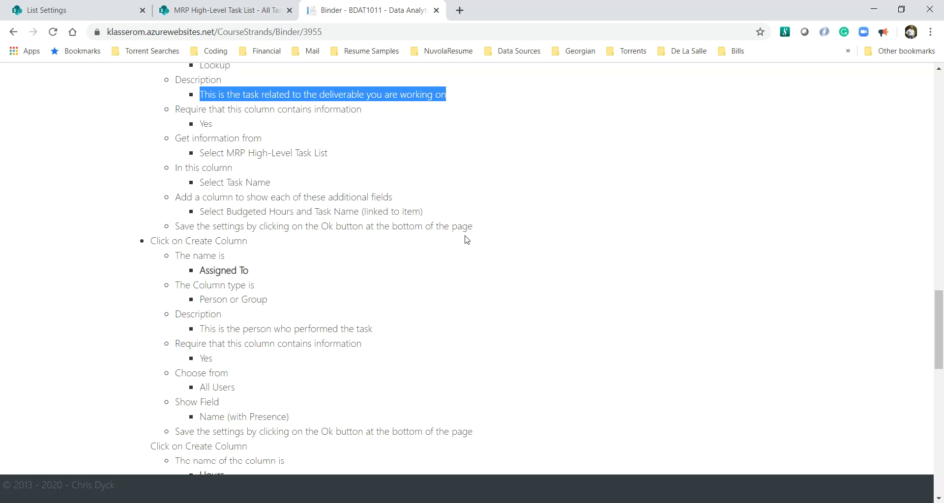
scroll(467, 239, down, 2)
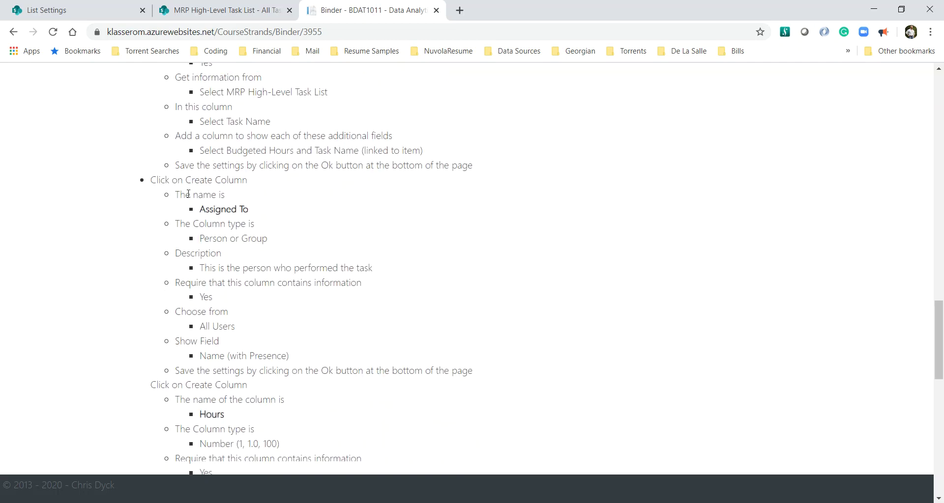
click(81, 16)
scroll(115, 252, down, 3)
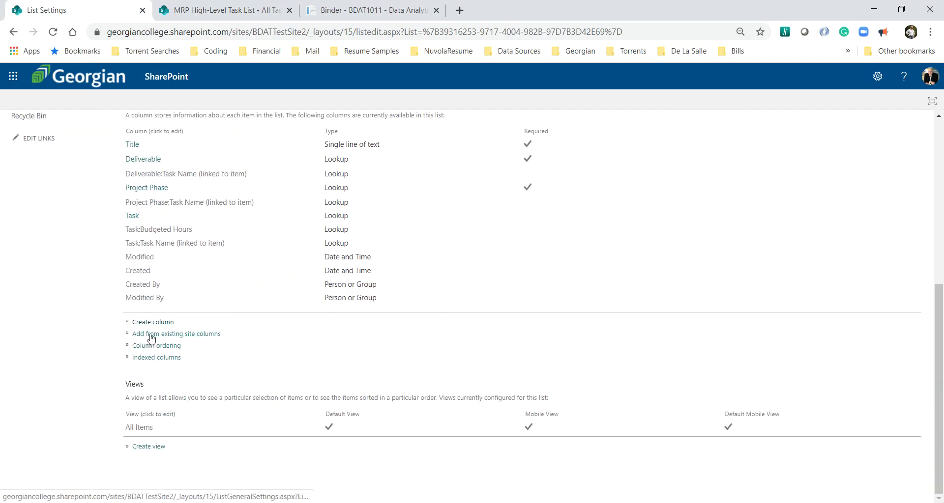
click(147, 324)
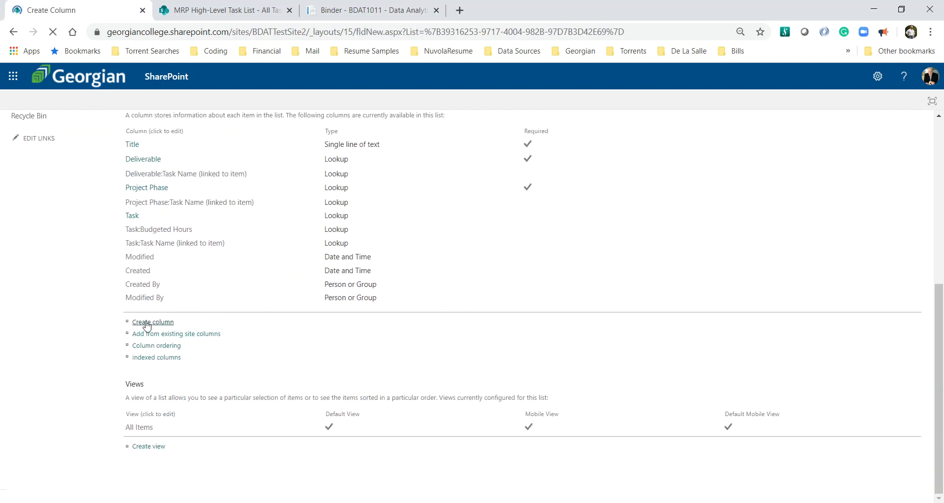
Step: Name the new column Assigned To, copying the name from the Binder page, and set its type to Person or Group
click(366, 14)
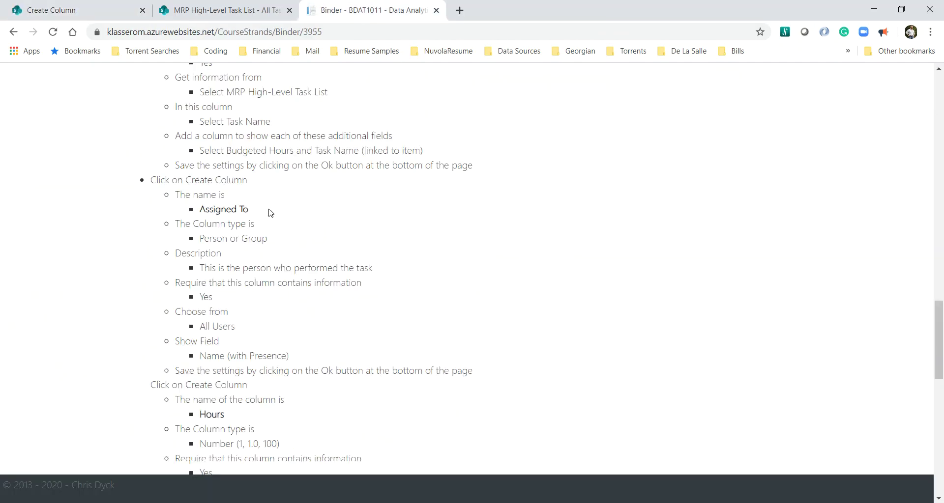
drag(270, 208, 203, 209)
key(ctrl+c)
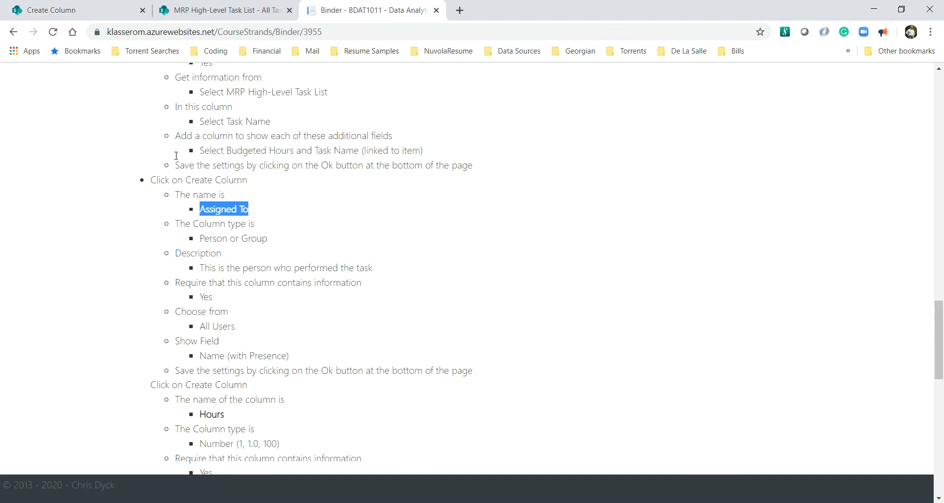
click(105, 12)
key(ctrl+v)
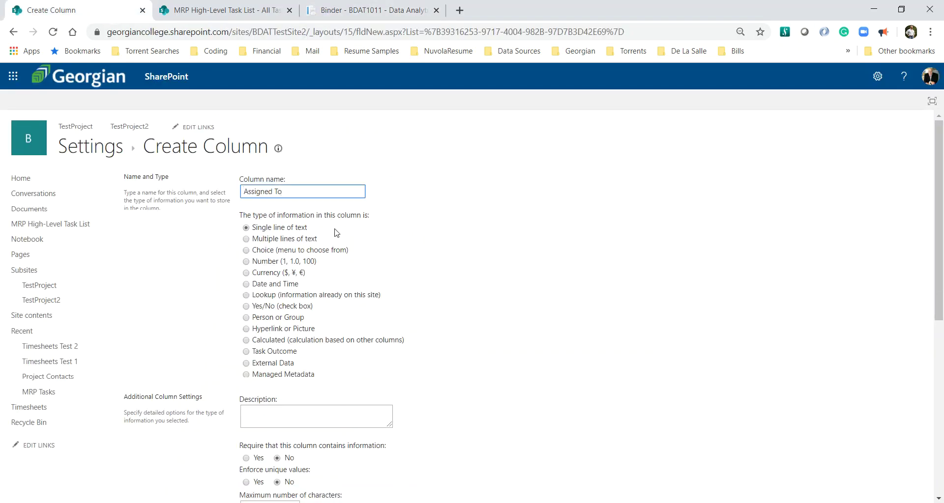
click(249, 317)
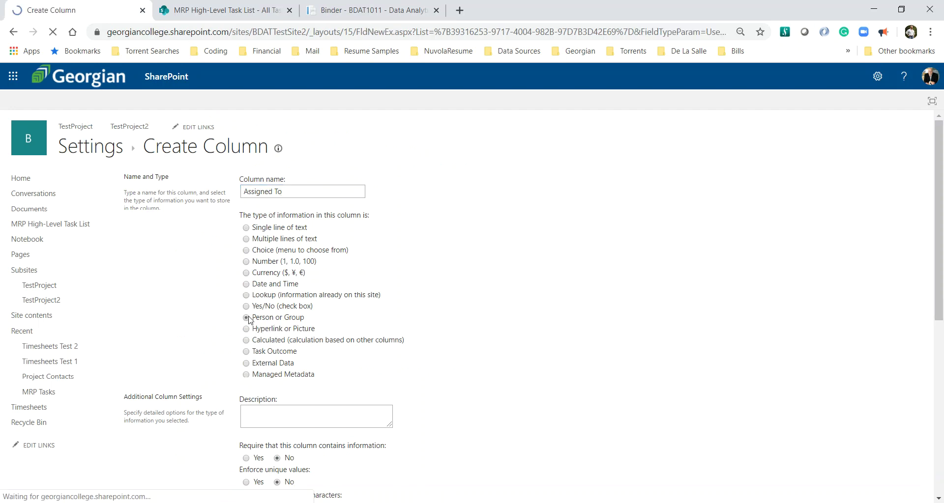
Step: Copy "This is the person who performed the task" from the Binder page into the Assigned To column's description in SharePoint
scroll(468, 292, down, 2)
scroll(470, 292, down, 2)
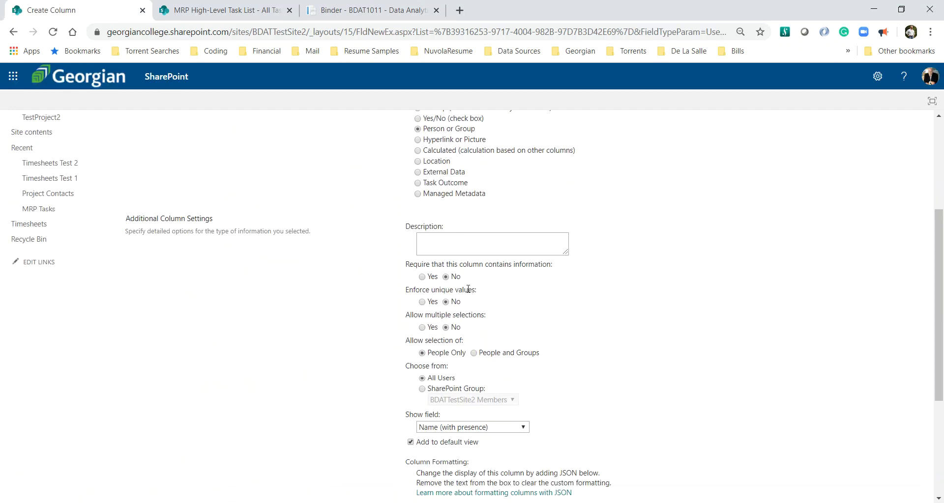
click(456, 244)
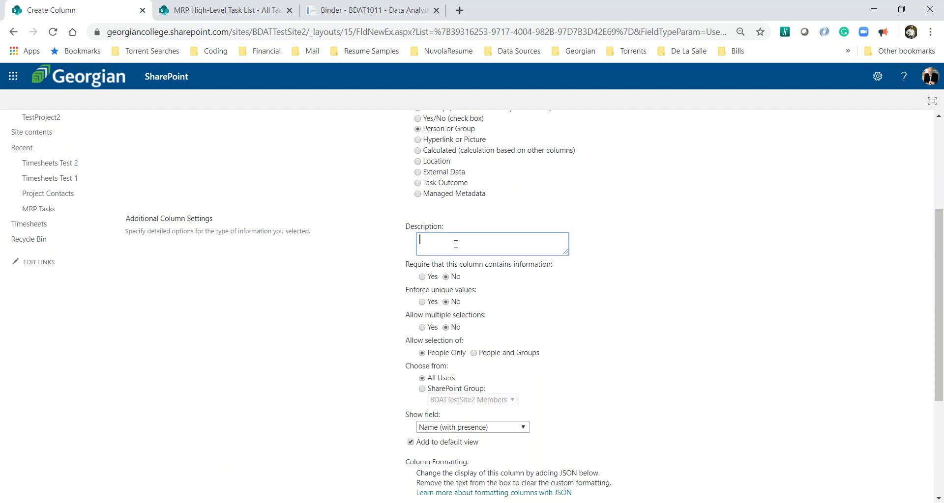
click(334, 12)
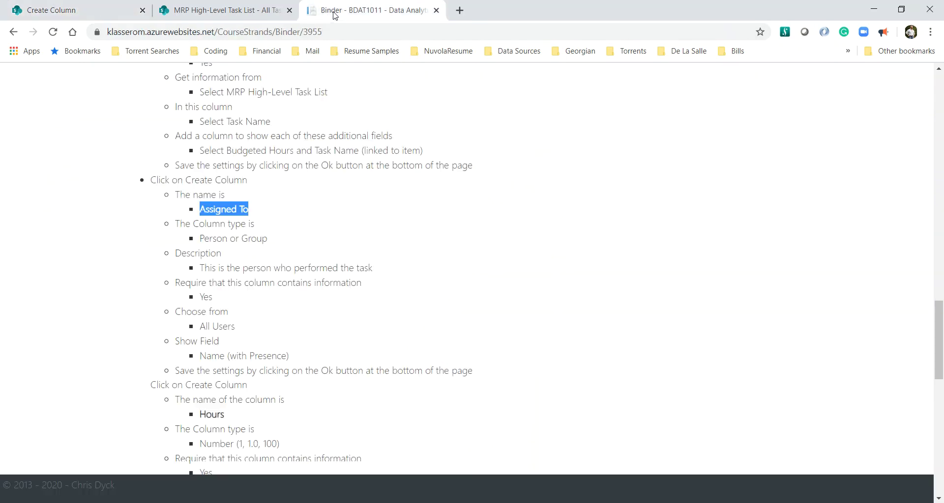
double_click(222, 266)
triple_click(221, 266)
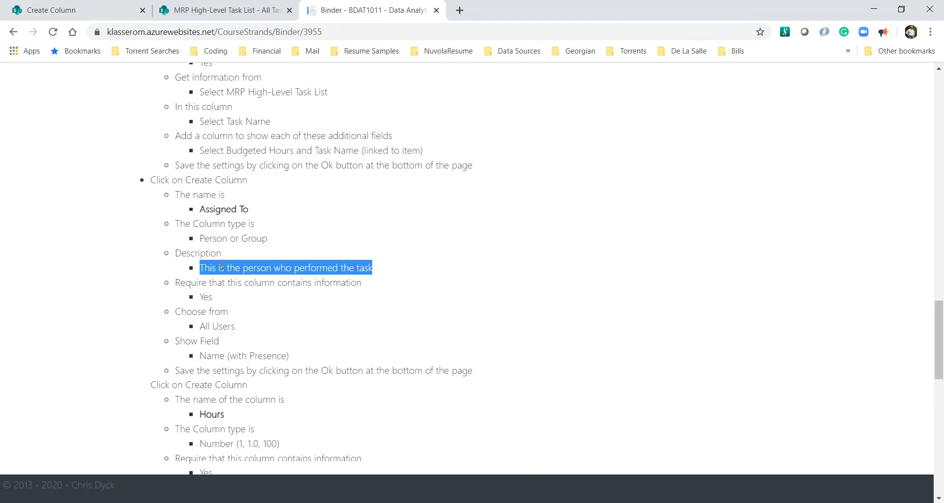
key(ctrl+c)
click(53, 10)
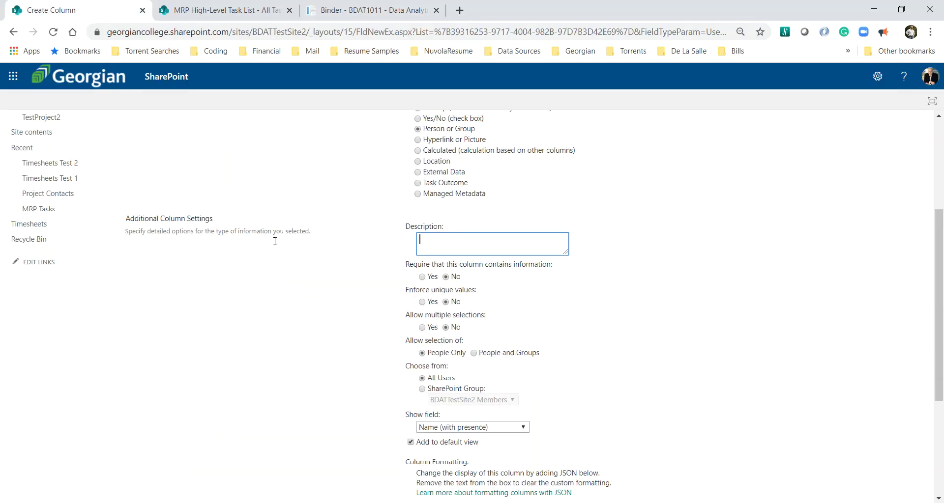
key(ctrl+v)
Step: Require that the Assigned To column contains information, check its remaining settings and save the column
click(423, 278)
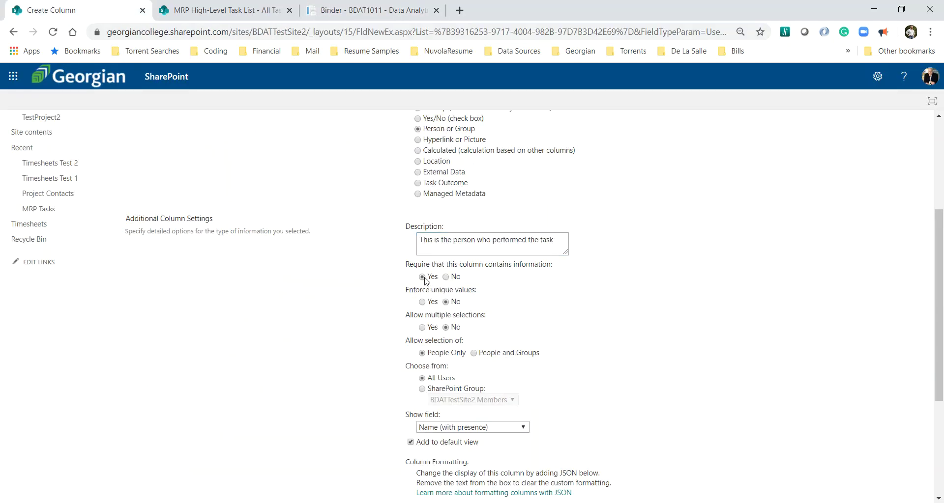
click(431, 255)
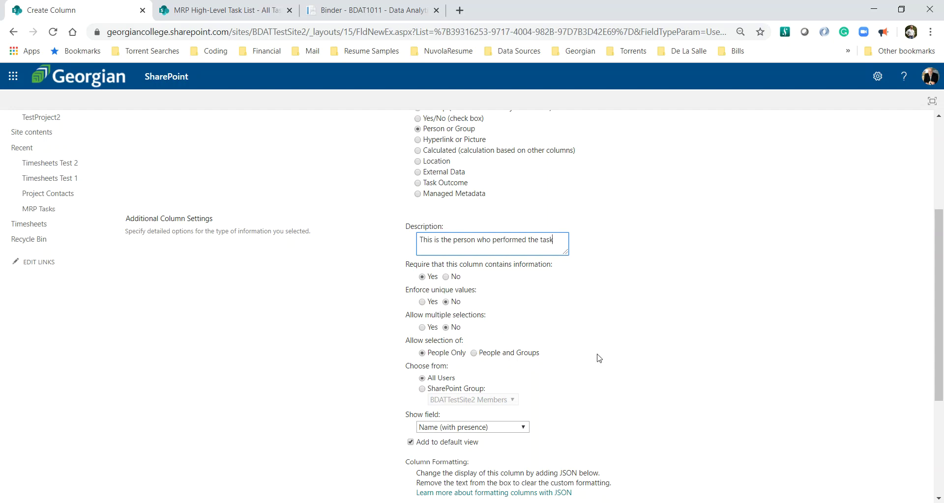
scroll(597, 358, down, 1)
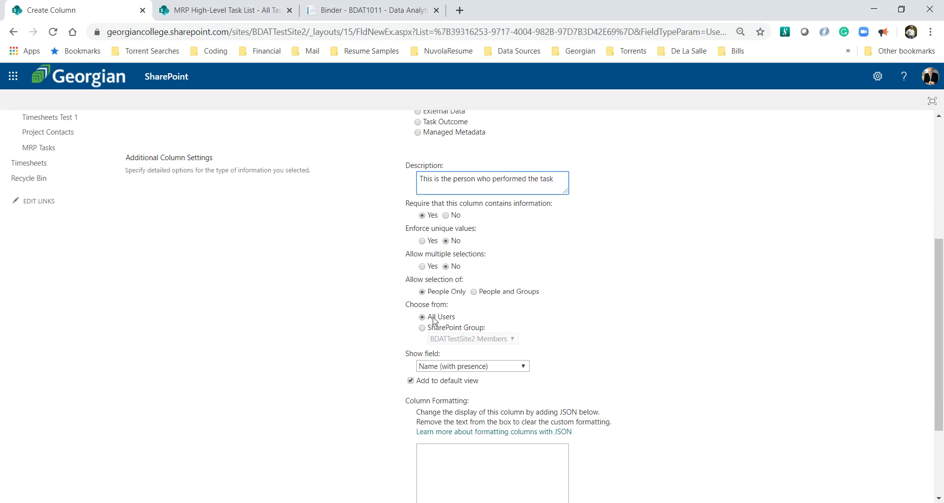
scroll(672, 333, down, 1)
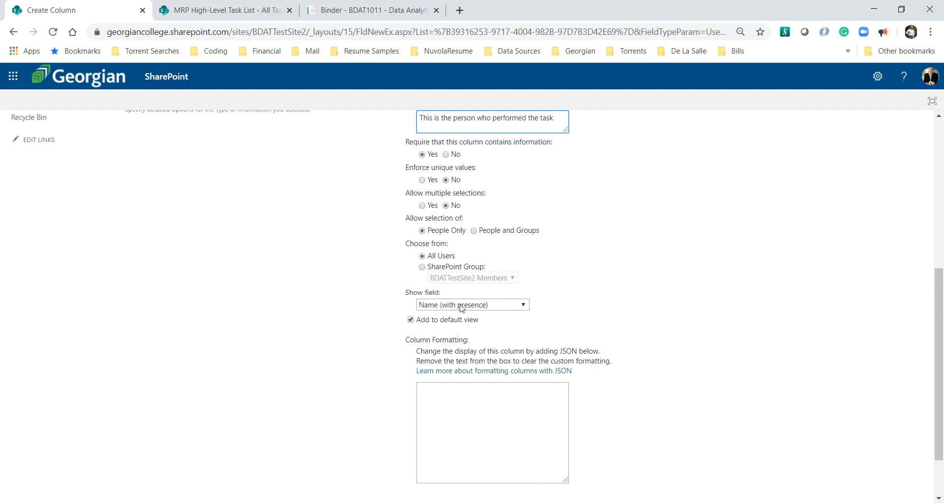
scroll(610, 325, down, 1)
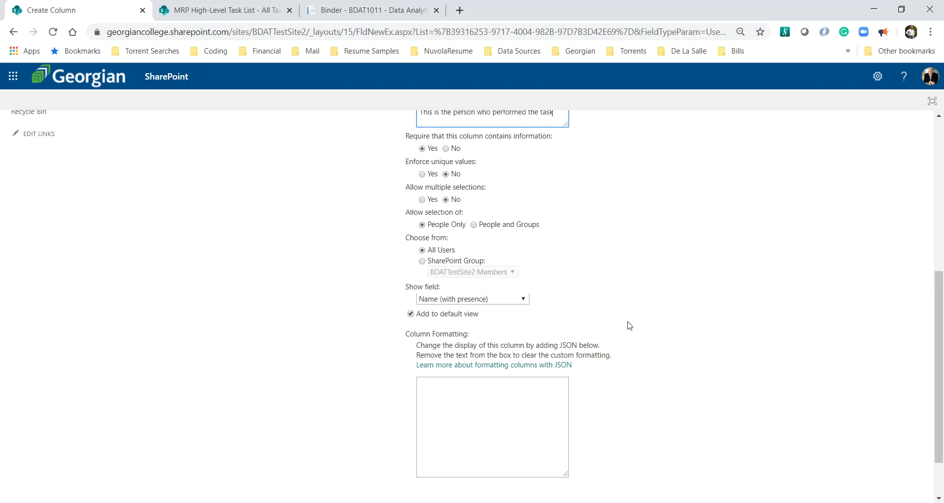
click(858, 453)
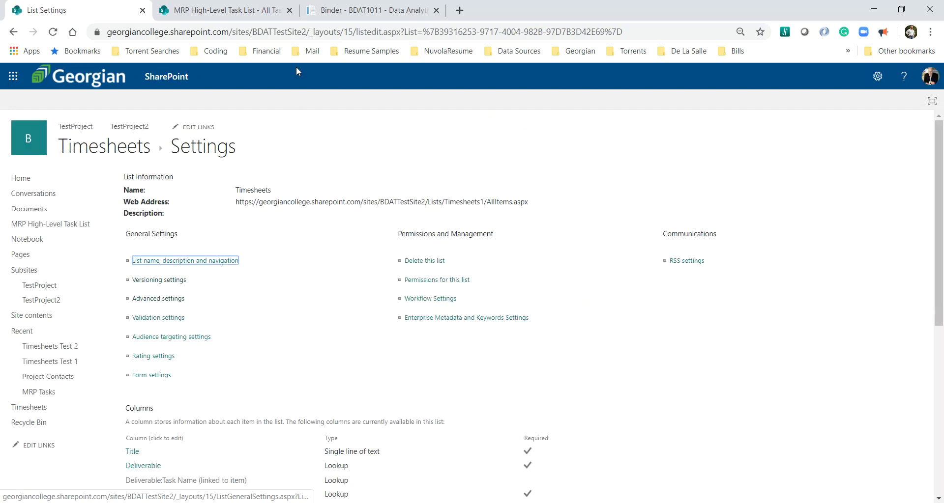
Step: Review the Hours column's instructions in the Binder page and return to the Timesheets list settings in SharePoint
click(328, 19)
scroll(523, 251, down, 3)
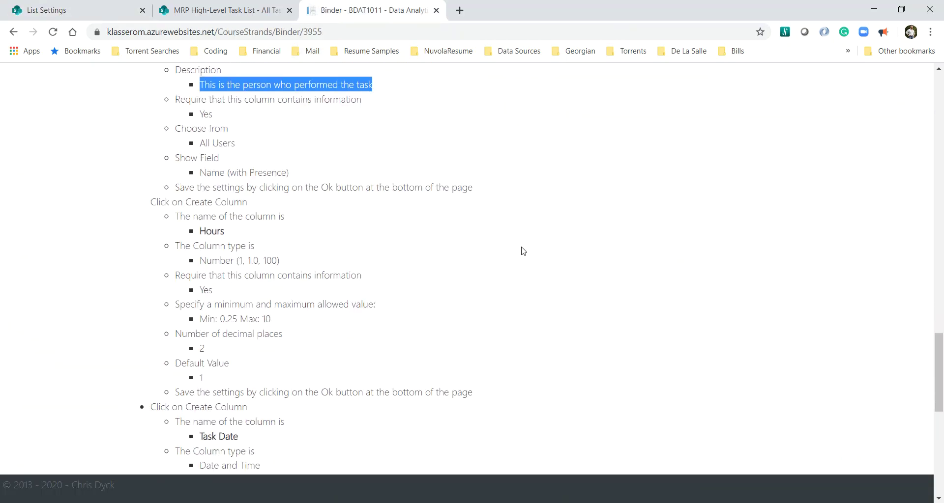
scroll(206, 196, up, 1)
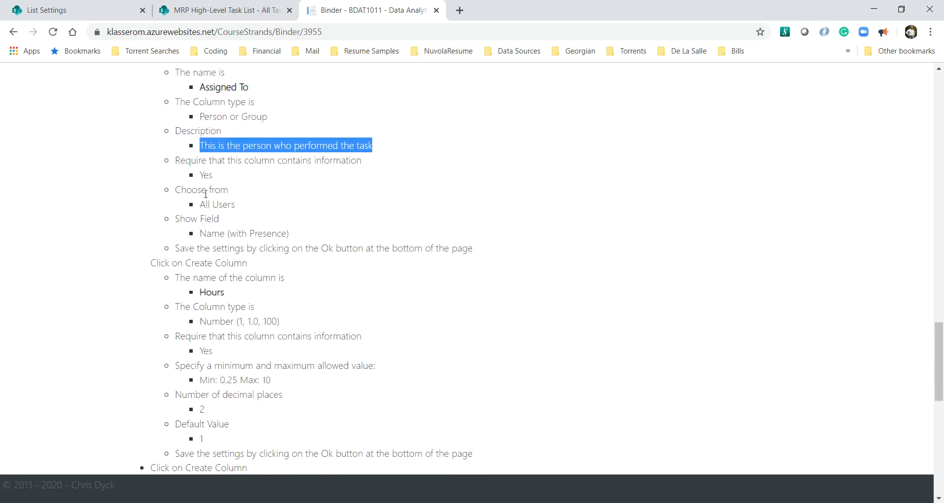
click(62, 12)
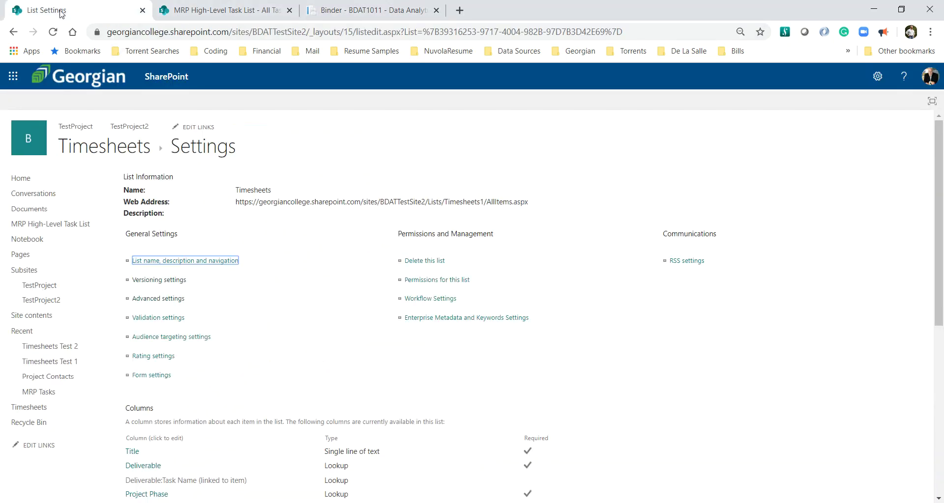
Step: Create a new column named Hours in the Timesheets list and set its type to Number
scroll(128, 280, down, 2)
scroll(132, 305, down, 3)
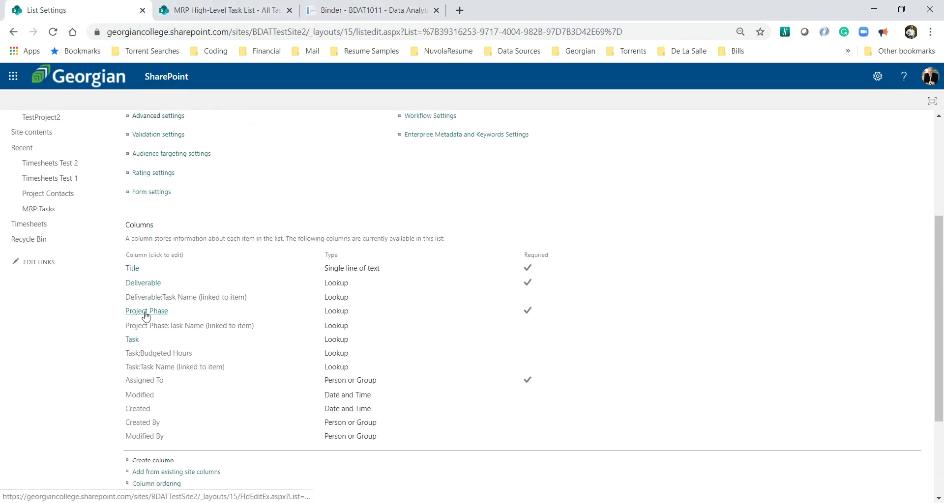
click(143, 338)
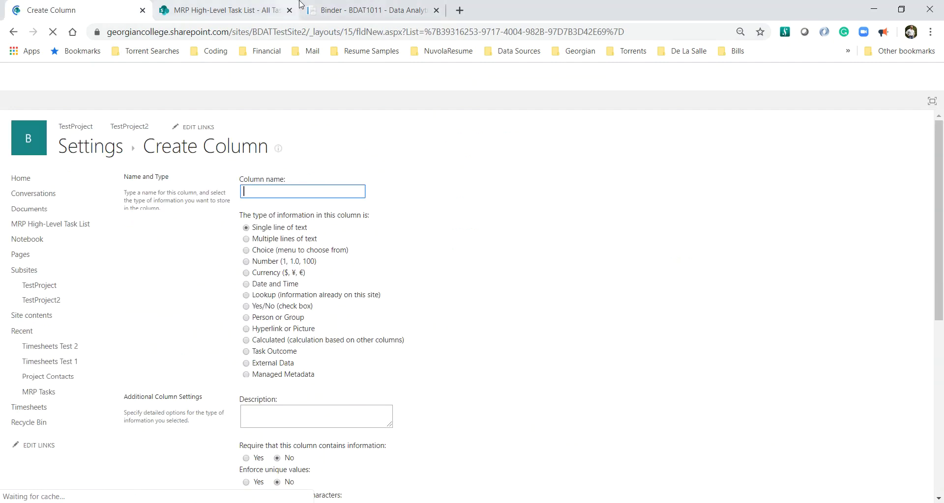
text(Hours)
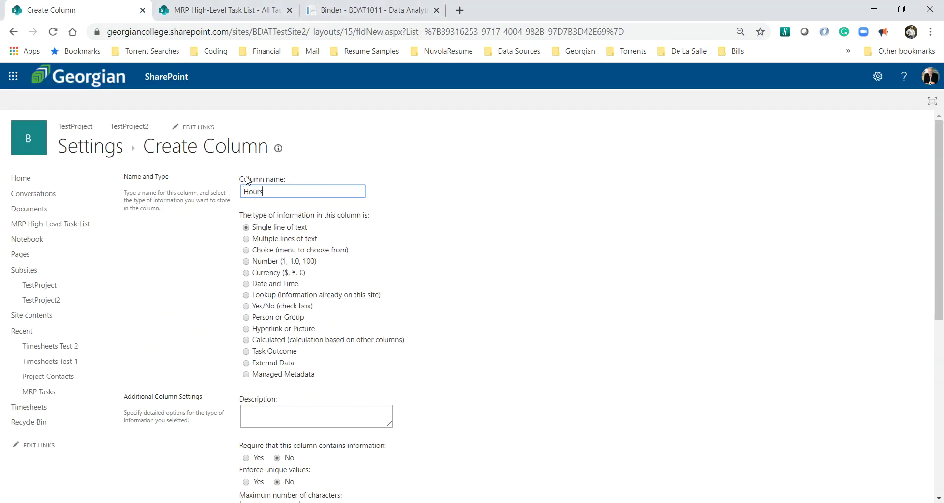
click(247, 262)
Step: Check the Hours instructions in the Binder page and require that the column contains information in SharePoint
scroll(329, 271, down, 5)
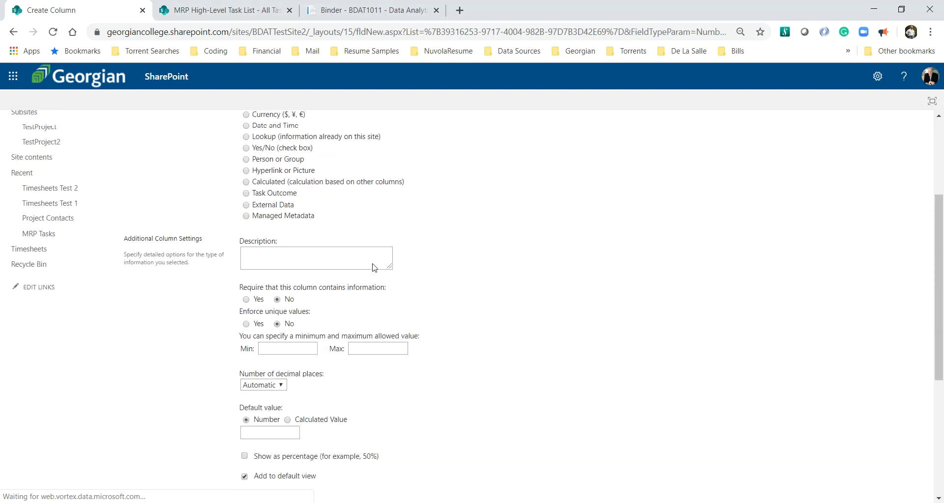
click(374, 10)
scroll(421, 232, down, 2)
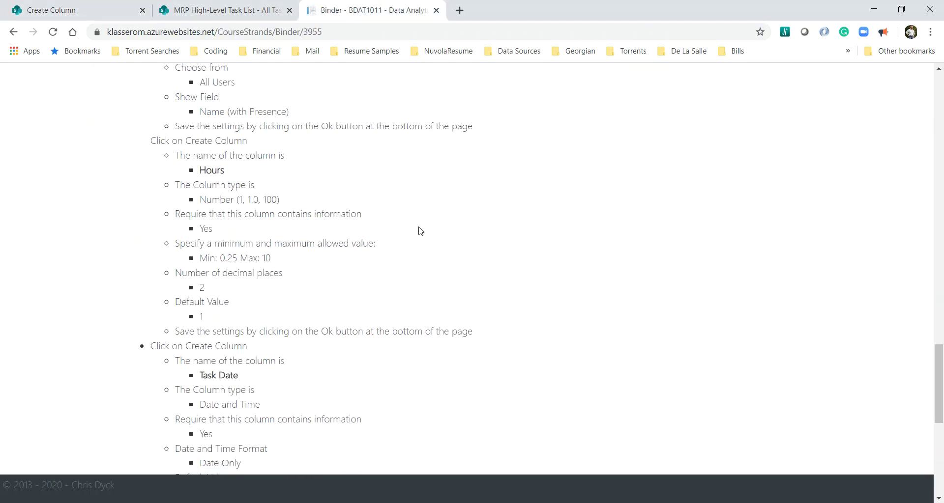
click(105, 10)
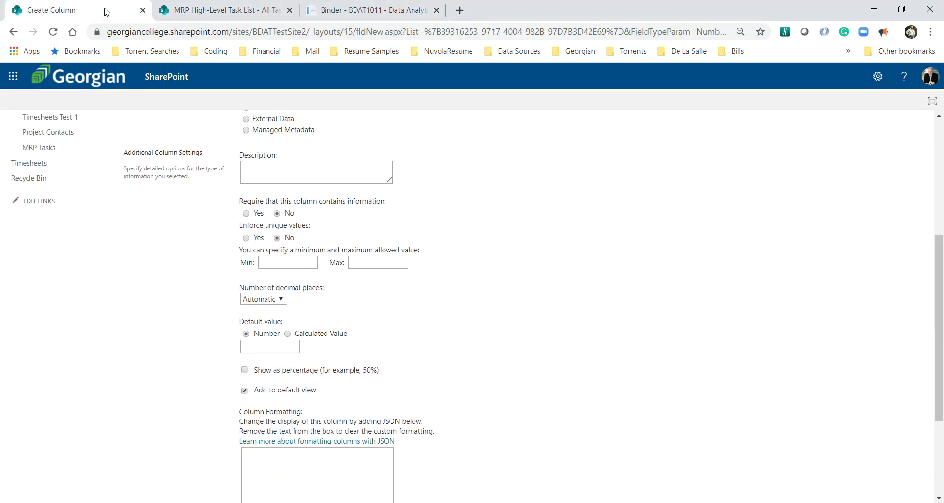
click(246, 214)
Step: Set the Hours column's minimum allowed value to 0.25, copied from the Binder page, and its maximum to 10
click(344, 11)
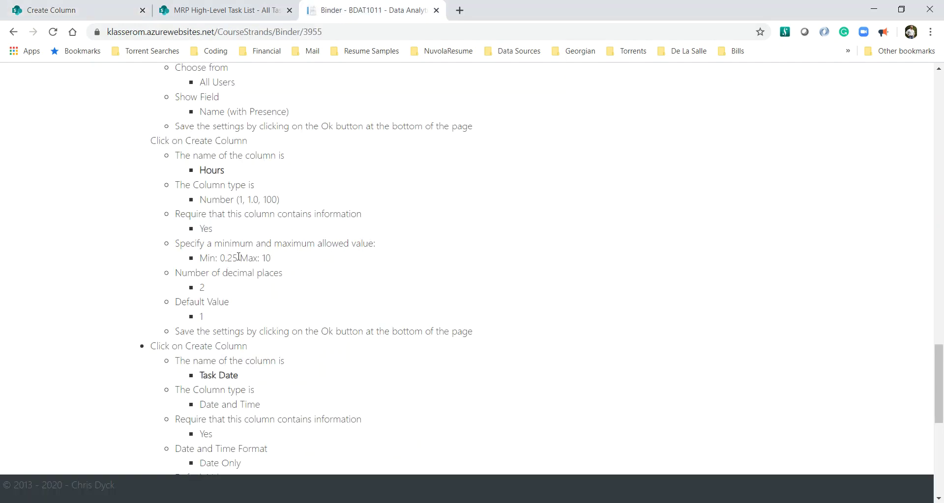
drag(239, 257, 219, 257)
key(ctrl+c)
click(78, 10)
key(ctrl+v)
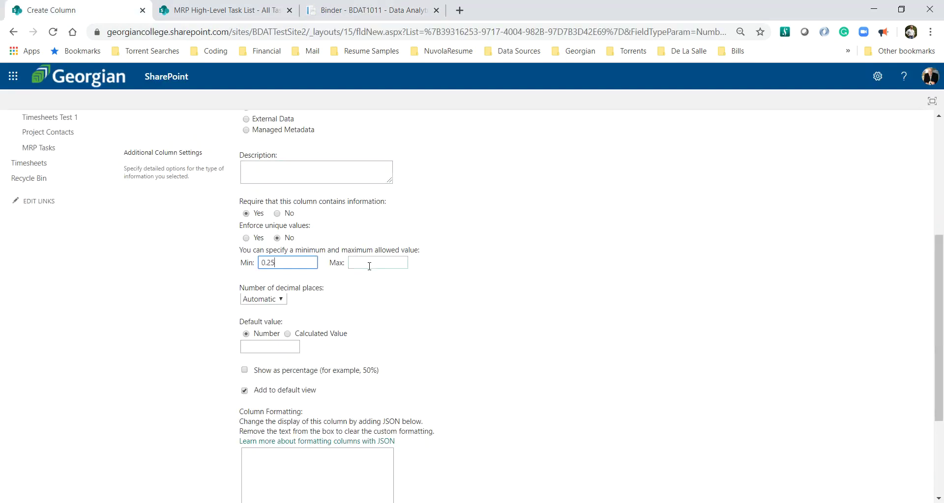
click(380, 263)
text(10)
Step: Give the Hours column 2 decimal places and a default value of 1, and save the column
click(279, 300)
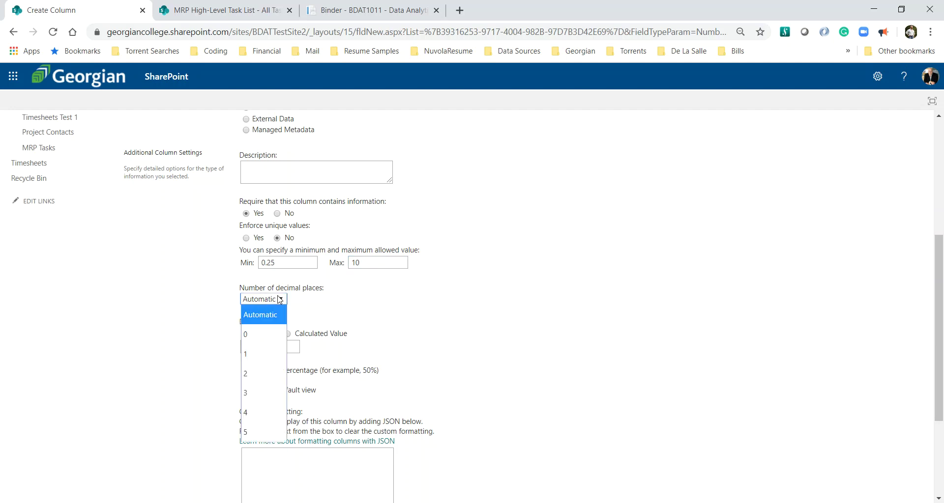
click(258, 375)
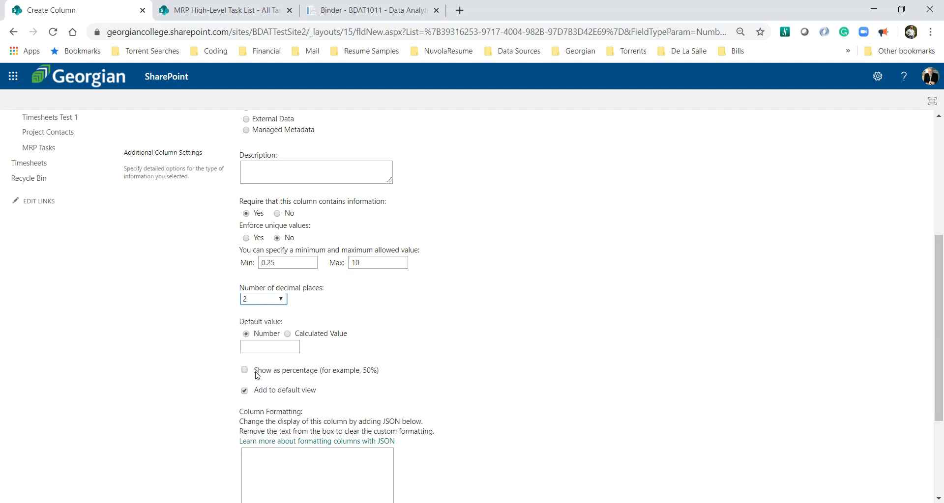
click(251, 344)
text(1)
click(444, 337)
scroll(446, 341, down, 1)
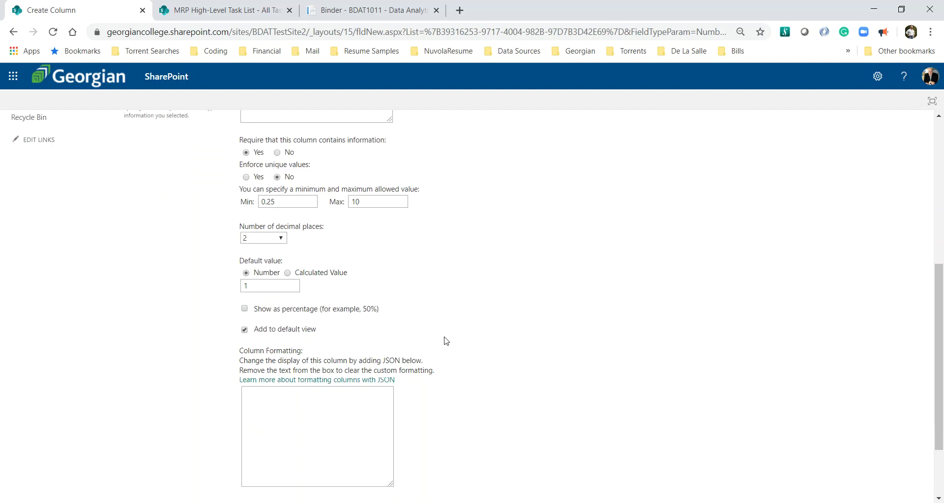
scroll(446, 341, down, 1)
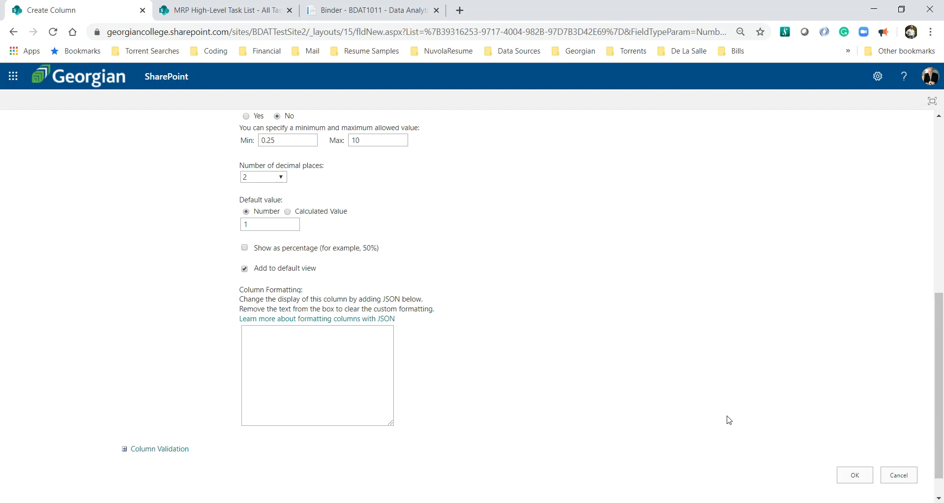
click(840, 474)
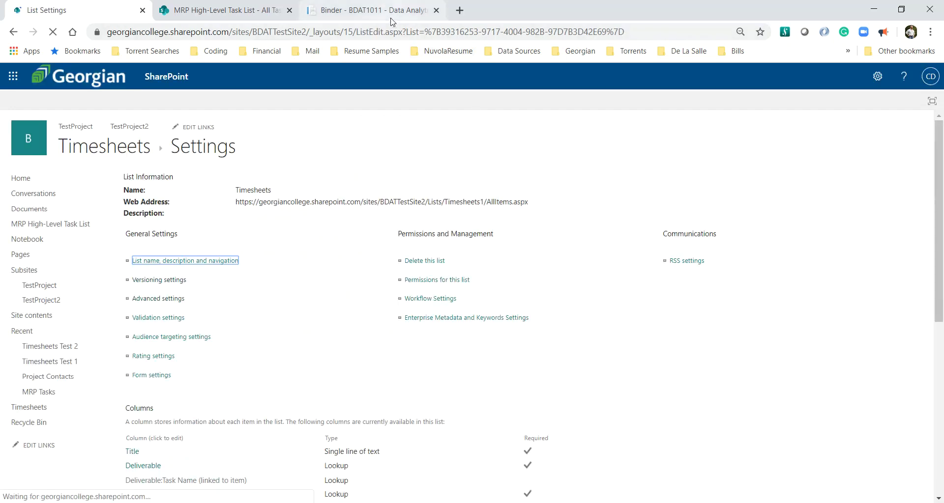
Step: Review the Task Date column's instructions in the Binder page and start a new column in the Timesheets list in SharePoint
click(388, 11)
scroll(469, 208, down, 4)
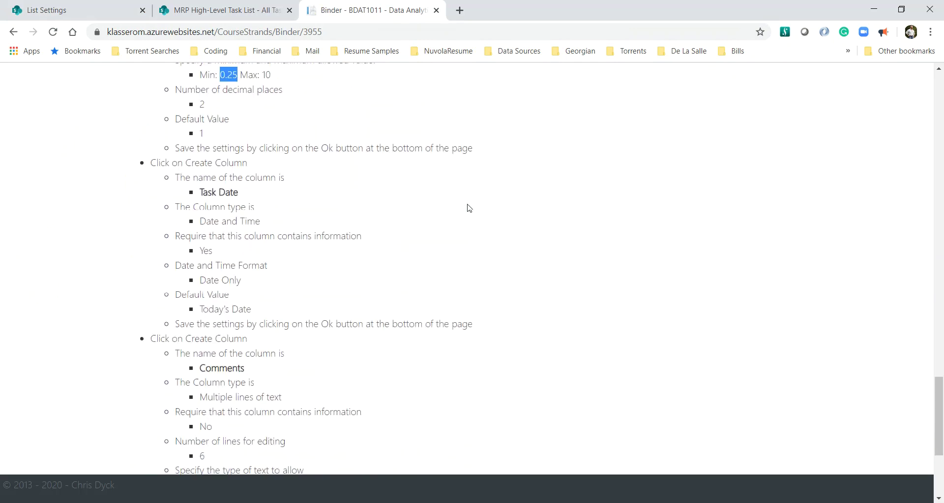
scroll(469, 208, down, 1)
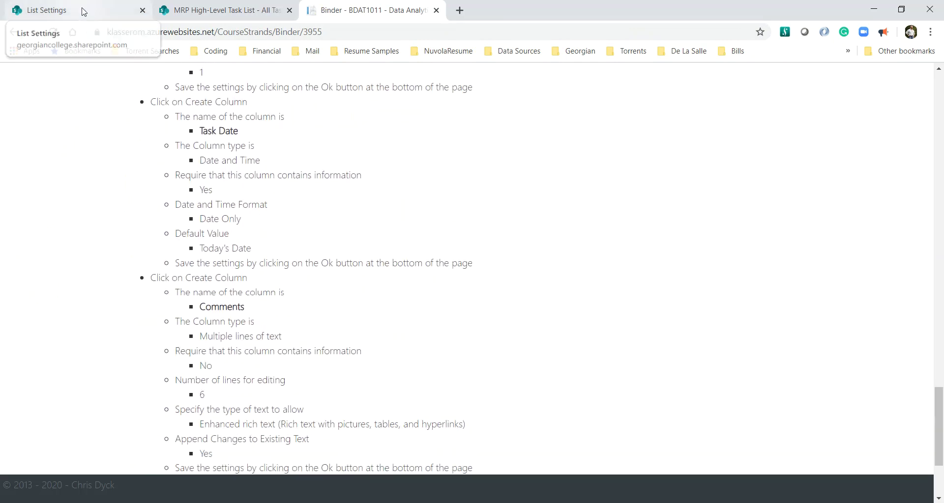
click(84, 12)
scroll(217, 222, down, 5)
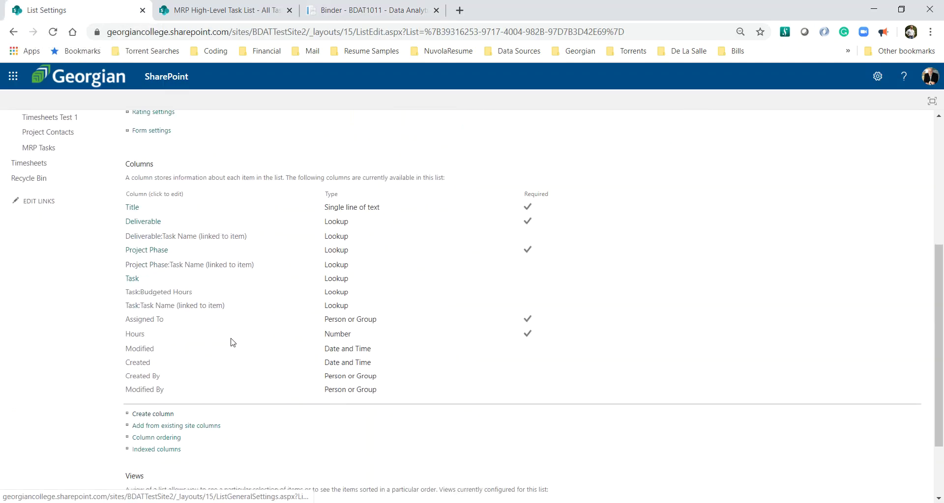
click(150, 416)
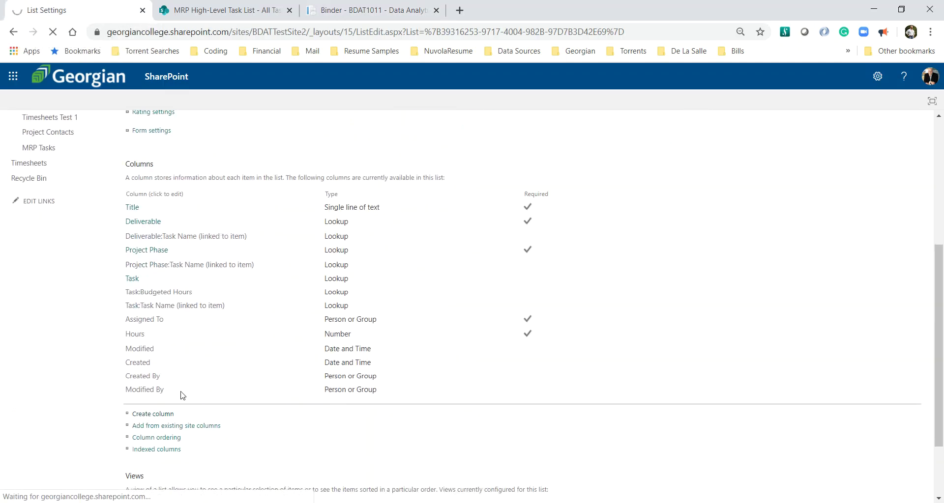
Step: Name the new column Task Date, copying the name from the Binder page, and set its type to Date and Time
click(313, 15)
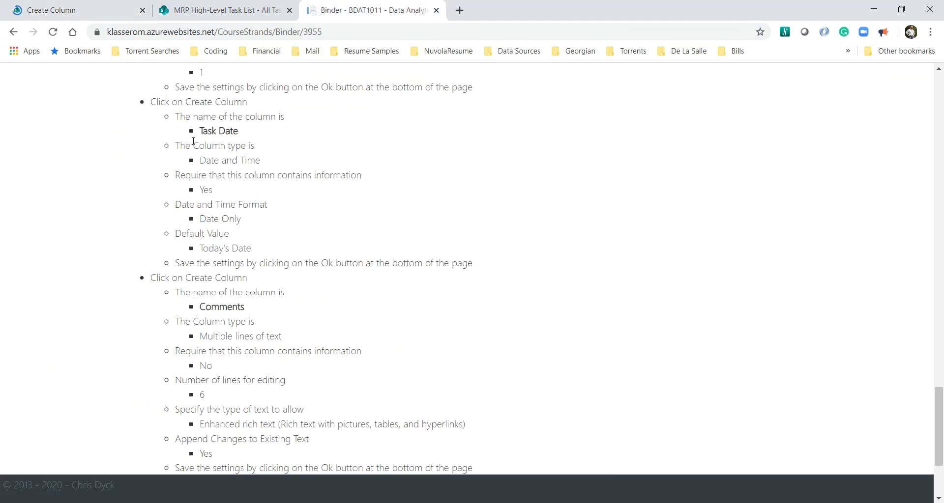
drag(241, 131, 199, 130)
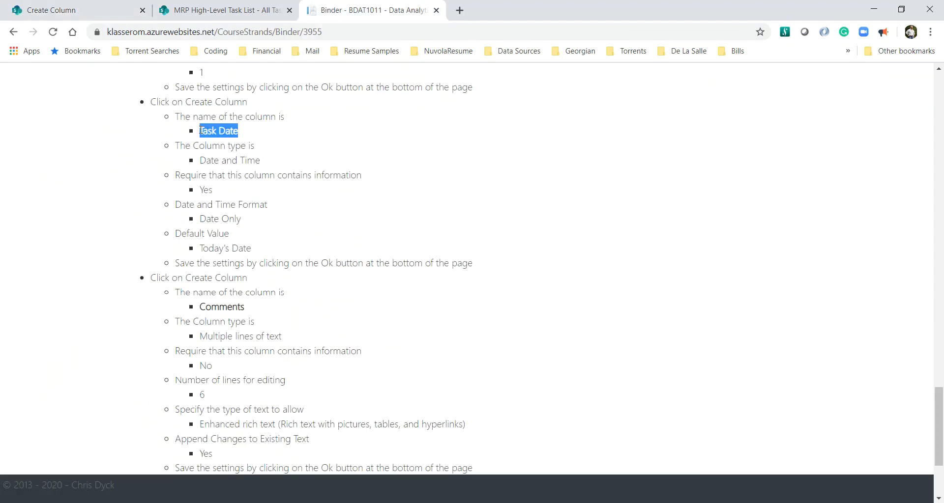
scroll(201, 130, down, 1)
click(100, 10)
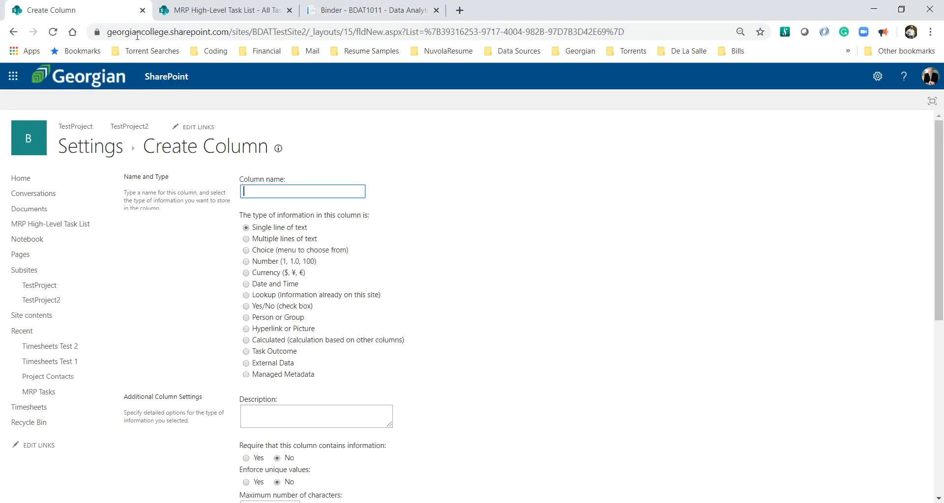
key(ctrl+v)
click(246, 284)
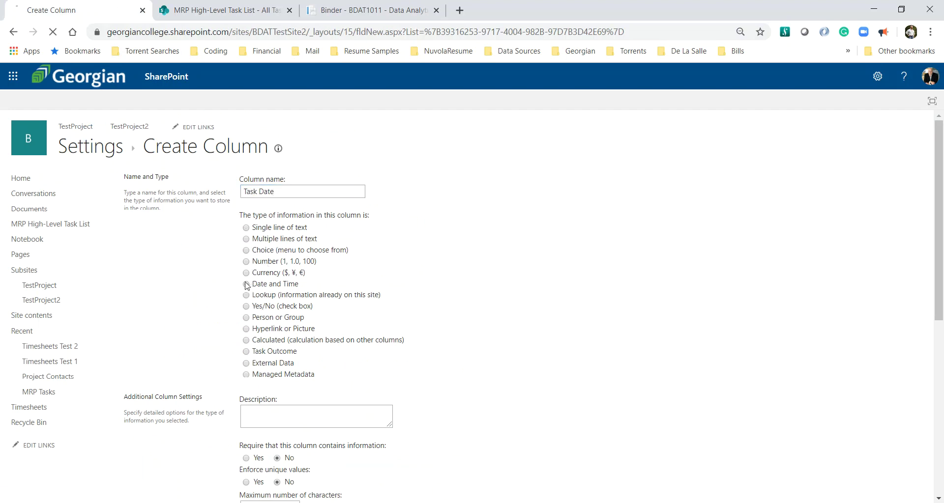
Step: Require that the Task Date column contains information, set its default value to Today's Date and save the column
scroll(344, 278, down, 5)
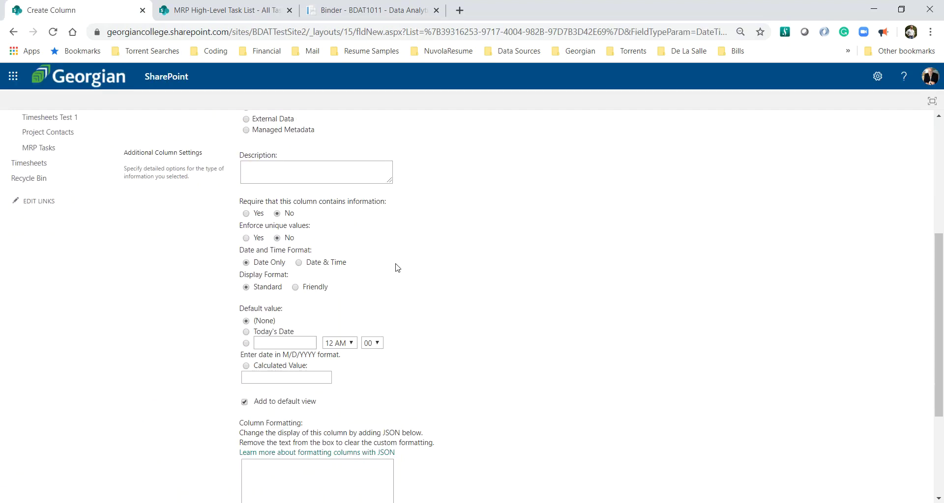
click(246, 213)
scroll(510, 342, down, 3)
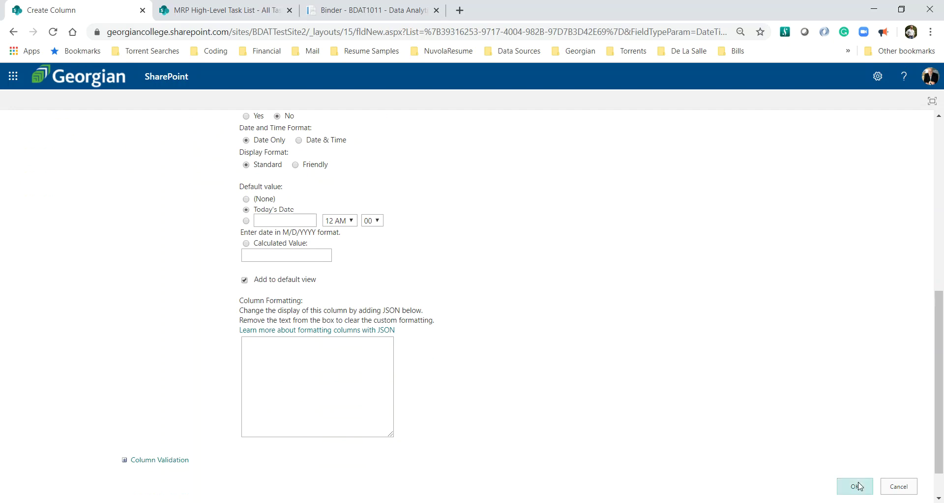
click(856, 487)
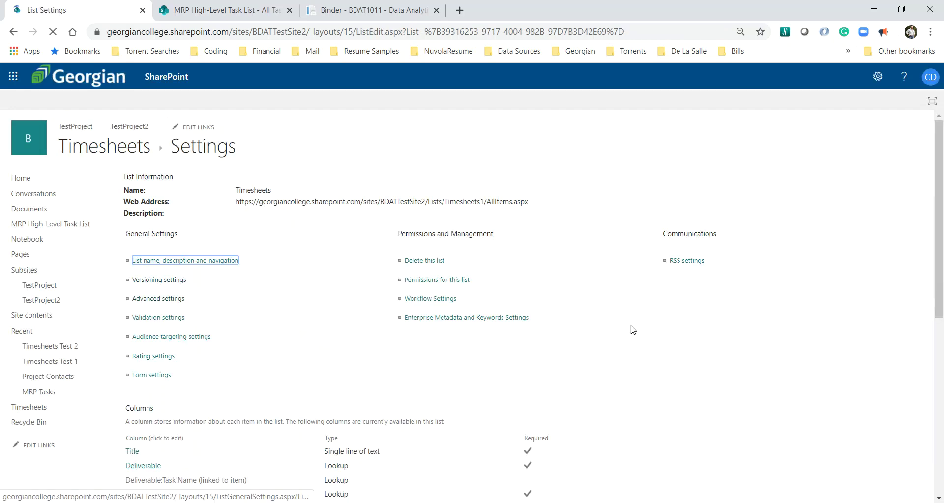
Step: Create a column named Comments, following the Binder page, and set its type to Multiple lines of text
click(343, 11)
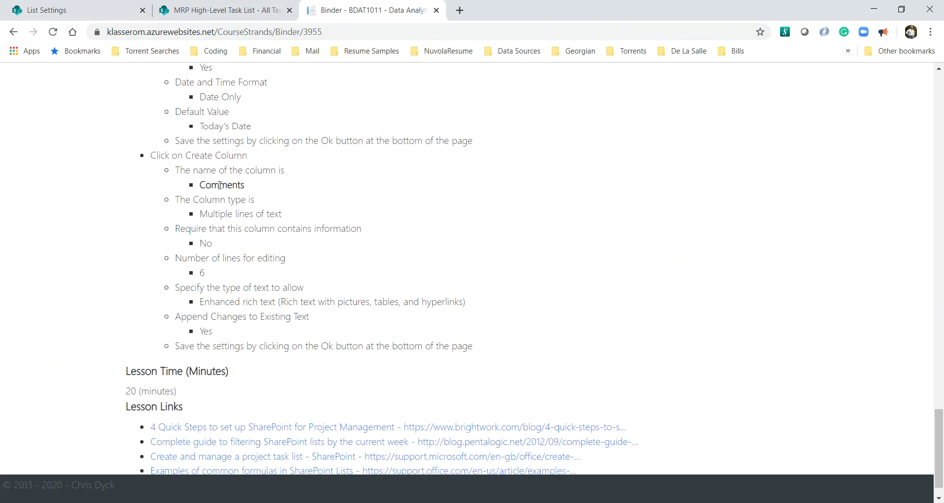
double_click(220, 185)
click(64, 11)
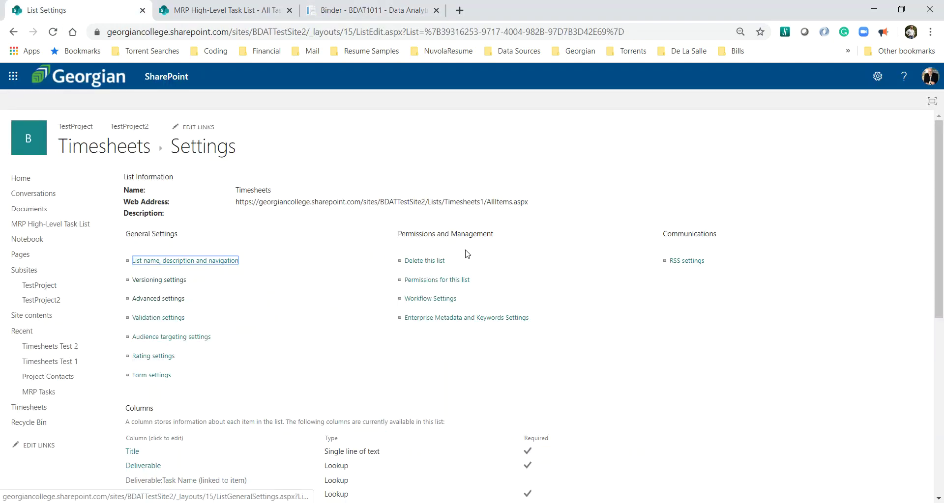
scroll(465, 255, down, 4)
scroll(466, 254, down, 1)
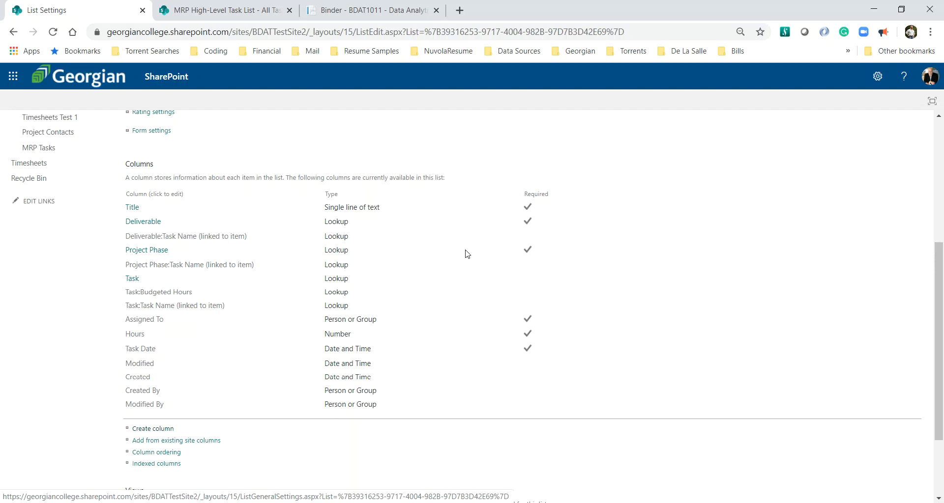
click(145, 430)
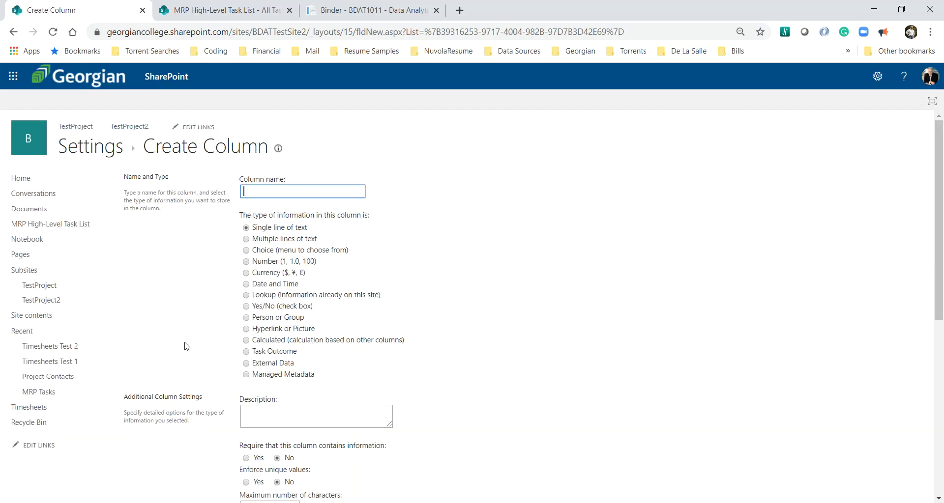
text(Comments)
click(339, 11)
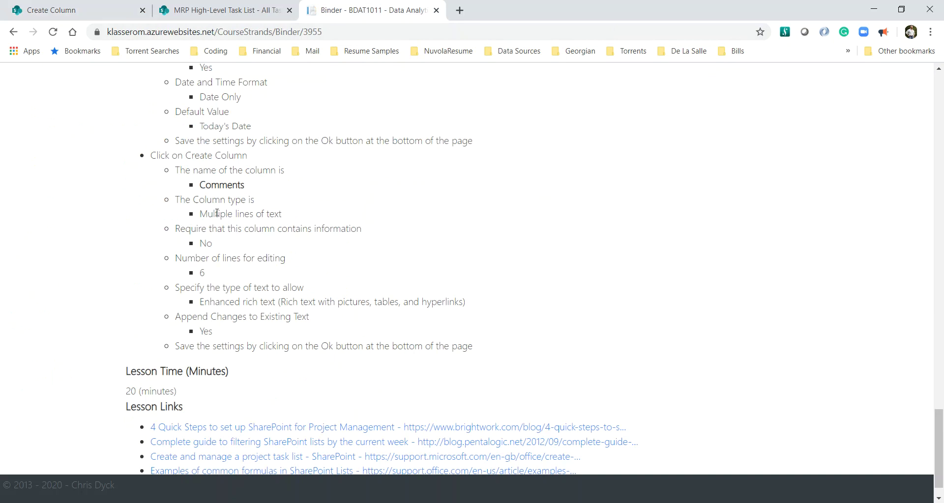
click(96, 15)
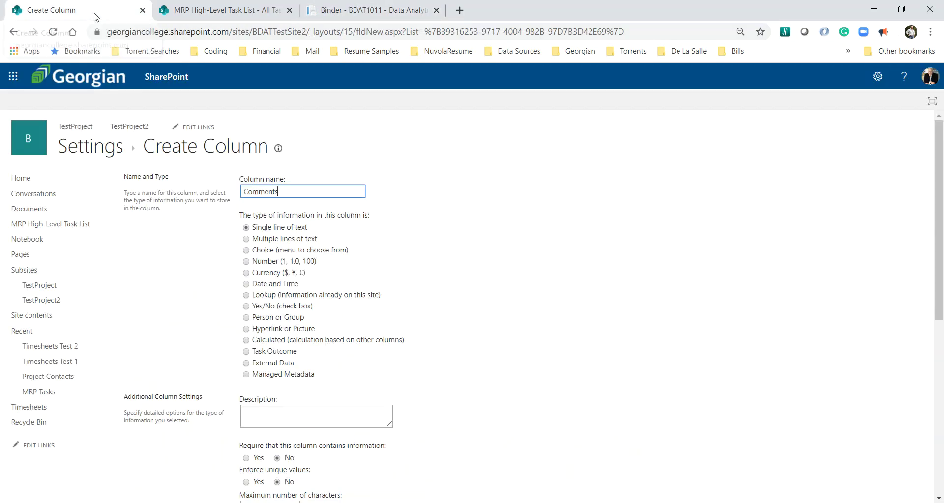
click(246, 239)
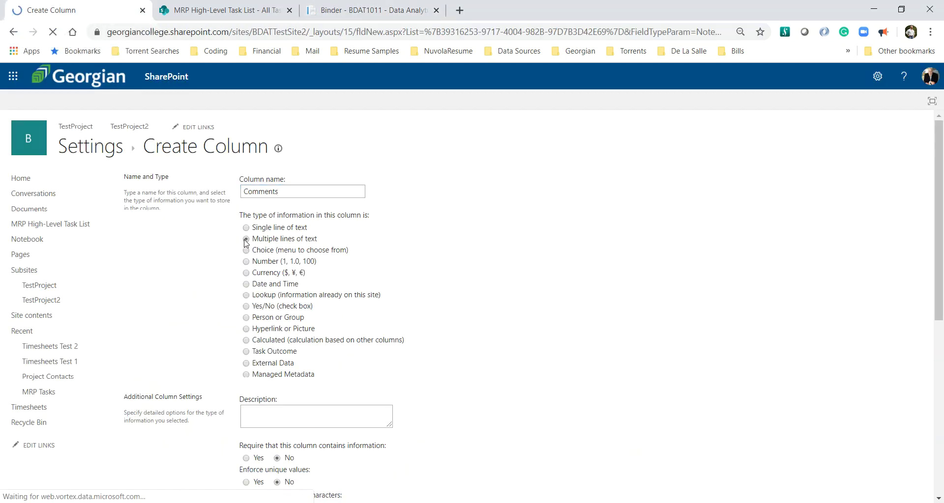
Step: Following the Binder page's instructions, set Append Changes to Existing Text to Yes for the Comments column and save the column
scroll(413, 239, down, 2)
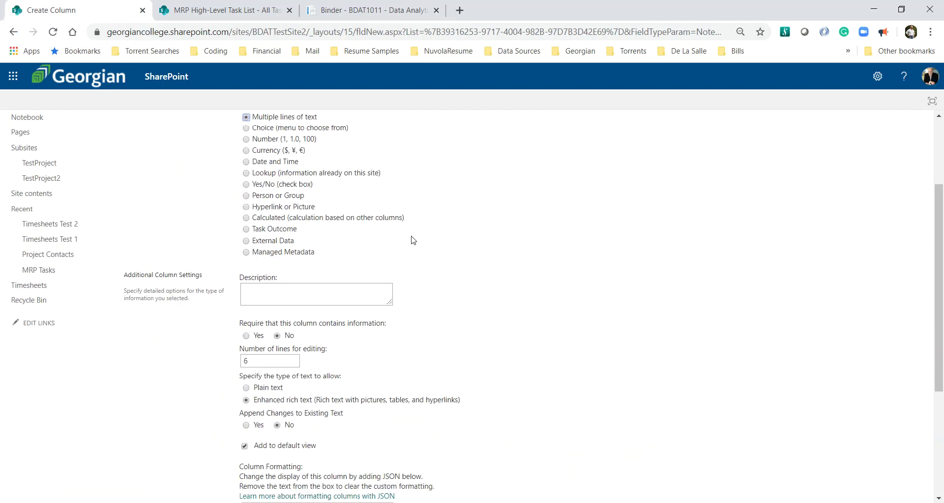
click(345, 14)
scroll(346, 141, down, 1)
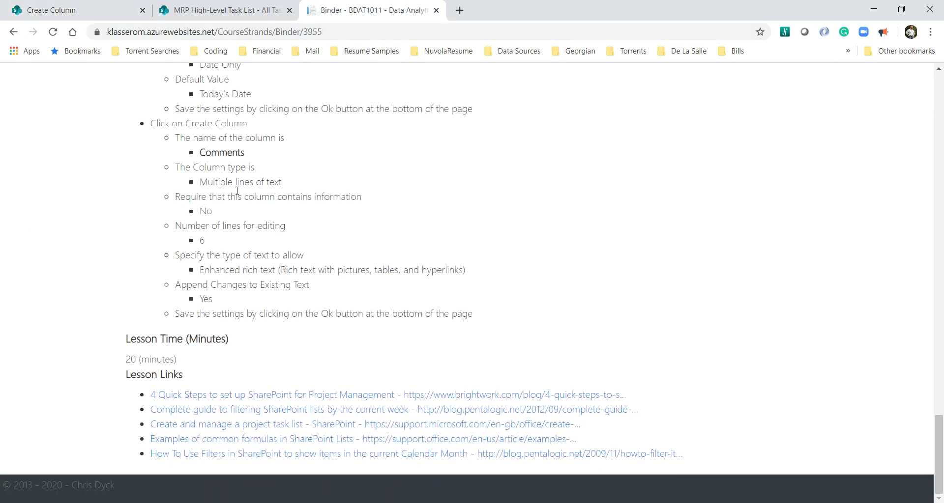
click(80, 10)
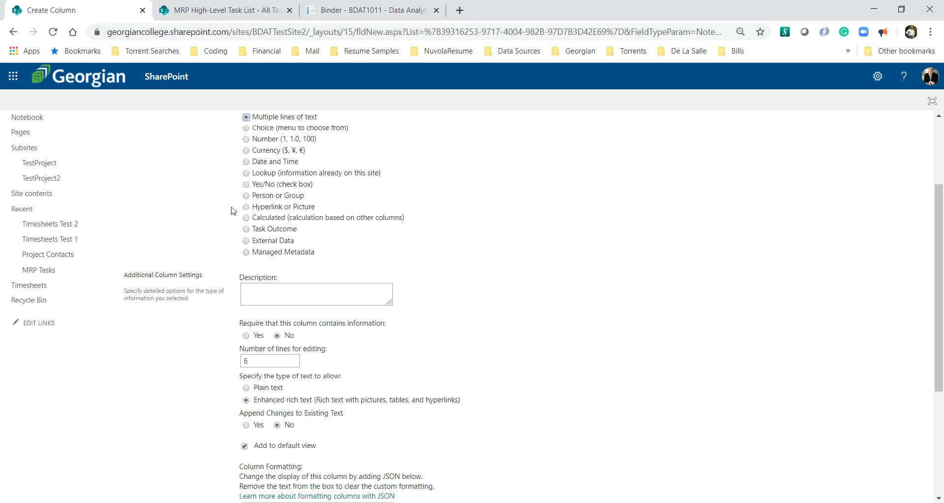
scroll(504, 317, down, 1)
scroll(504, 317, down, 1)
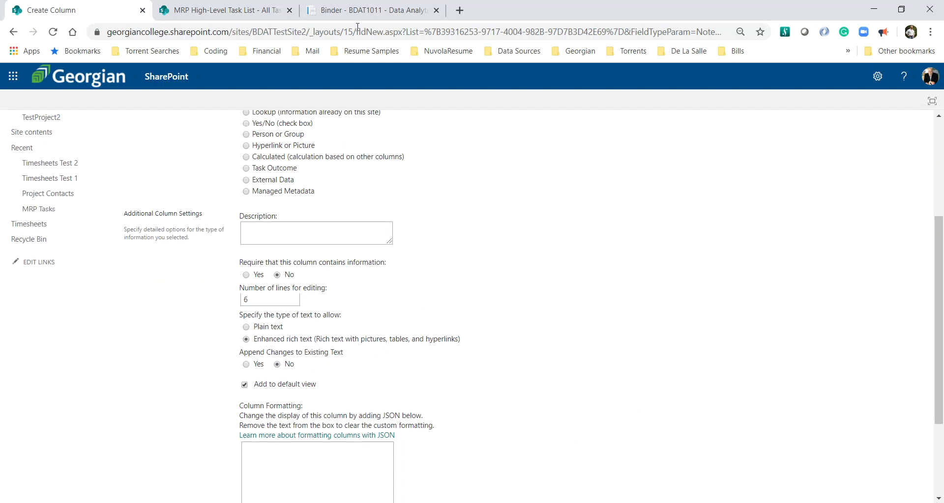
click(338, 11)
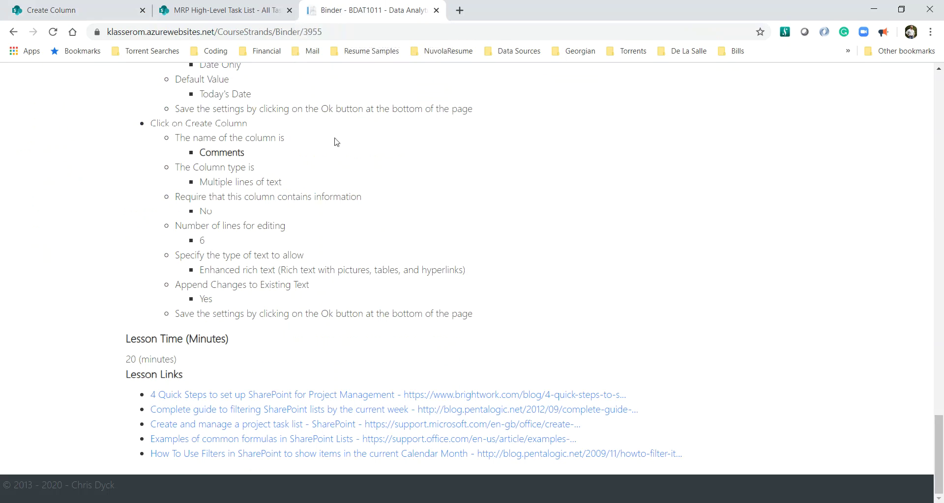
click(85, 17)
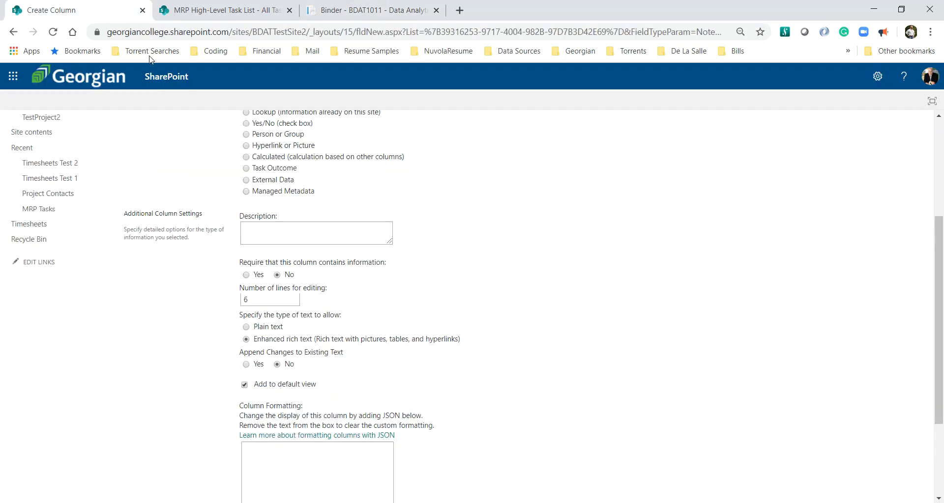
scroll(436, 274, down, 1)
scroll(437, 274, down, 1)
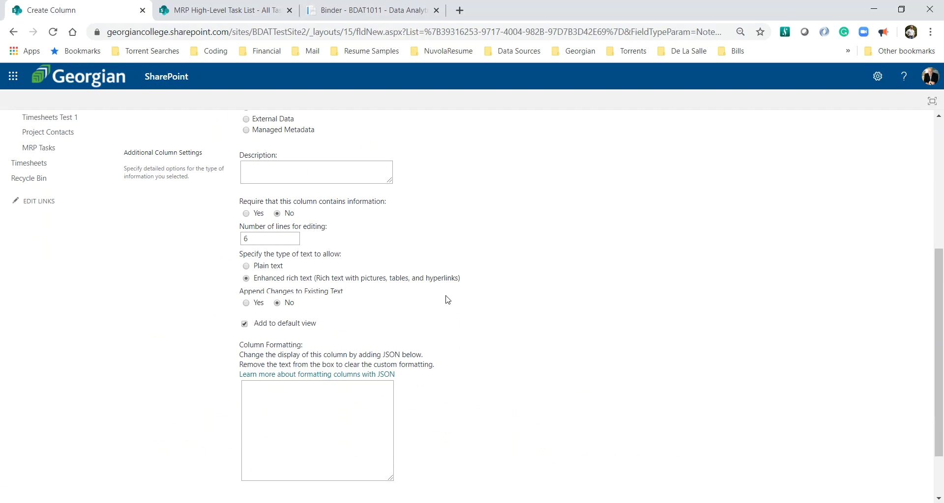
click(247, 302)
scroll(657, 371, down, 2)
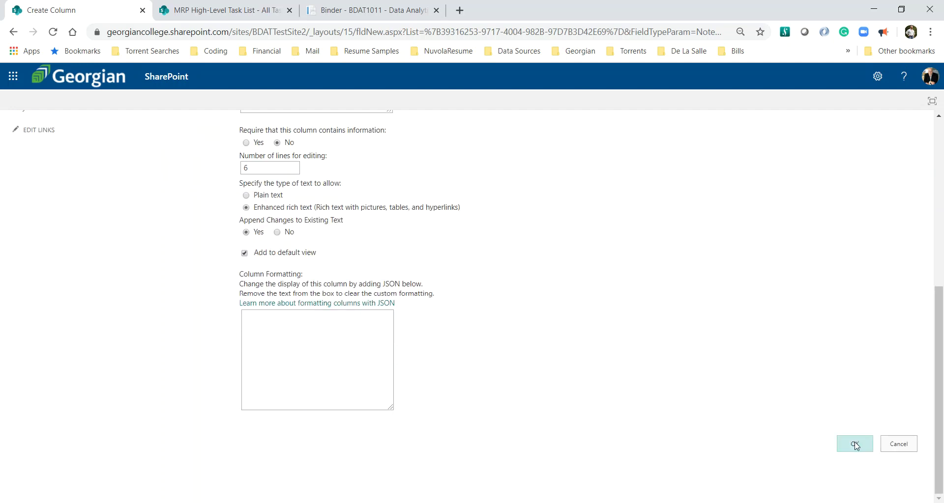
click(855, 445)
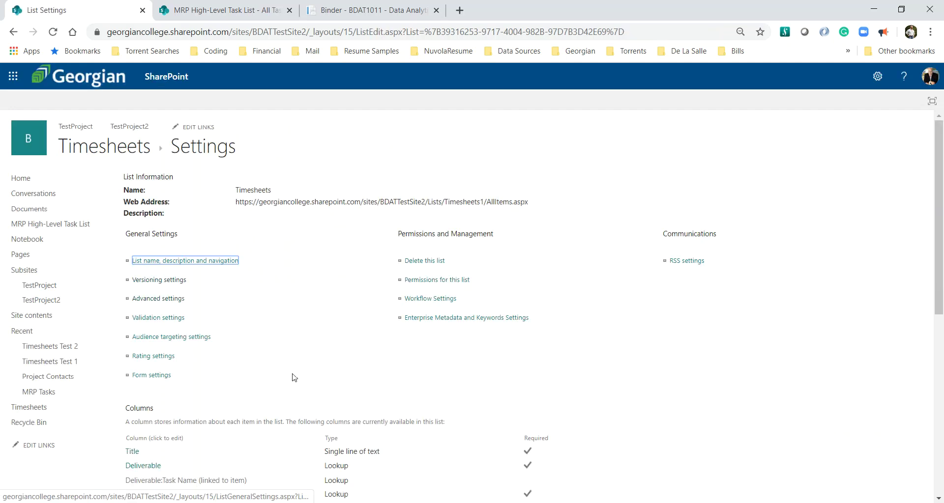
Step: Start a new item in the Timesheets list, keeping API as the deliverable and setting the project phase to Requirements
click(125, 157)
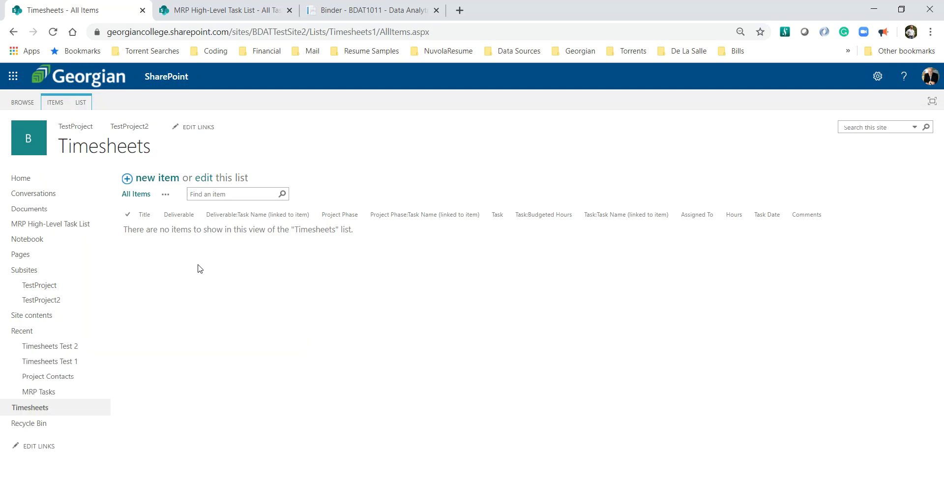
click(156, 183)
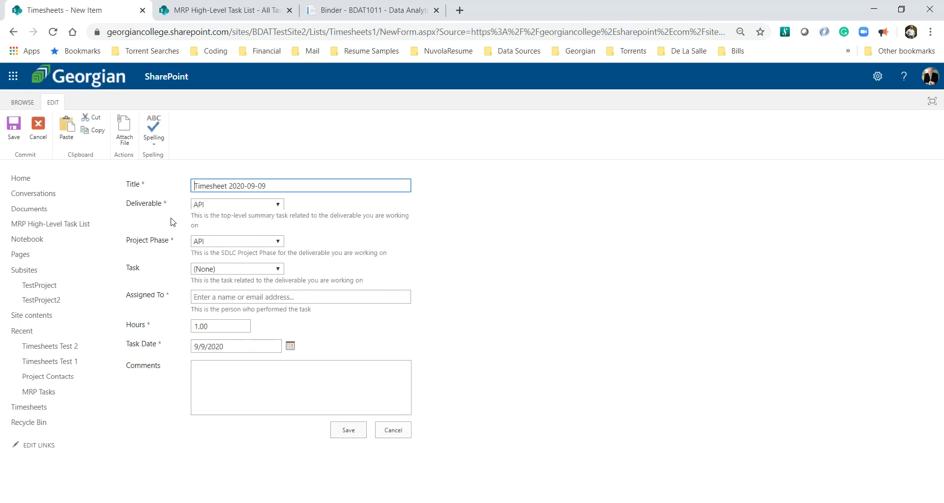
click(202, 209)
click(201, 209)
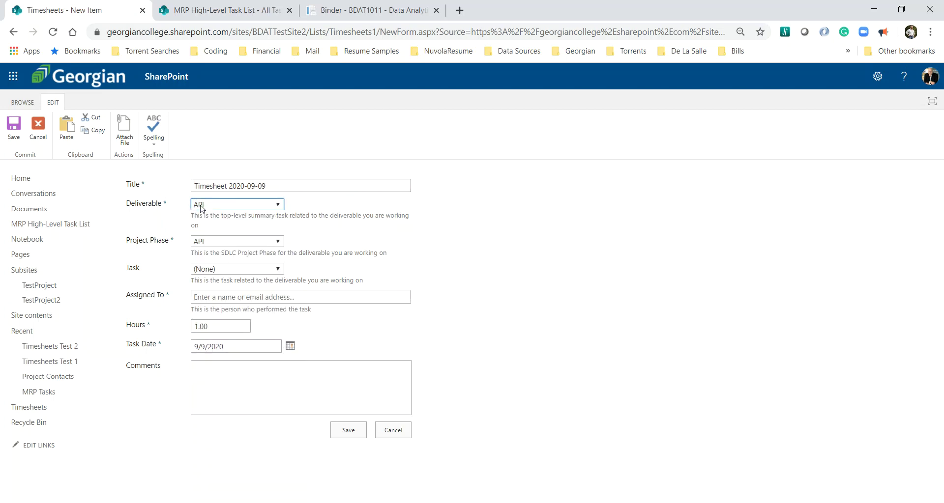
click(201, 241)
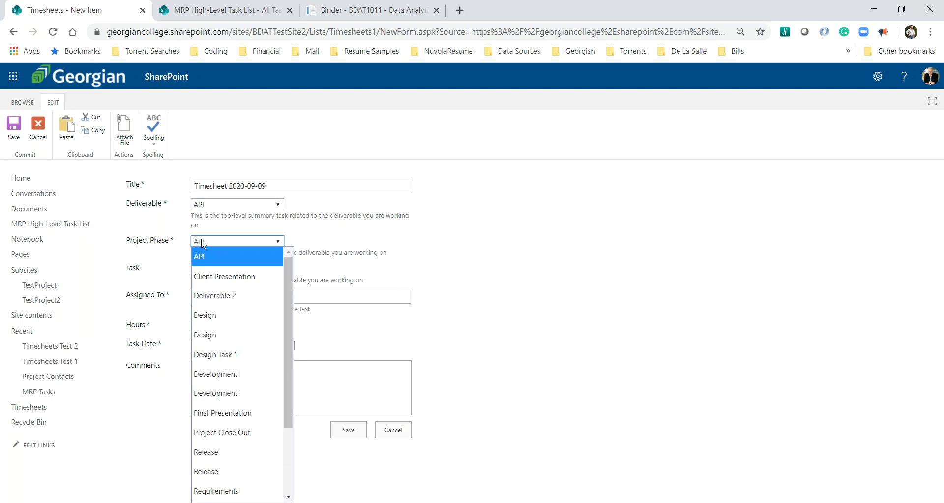
scroll(239, 292, down, 2)
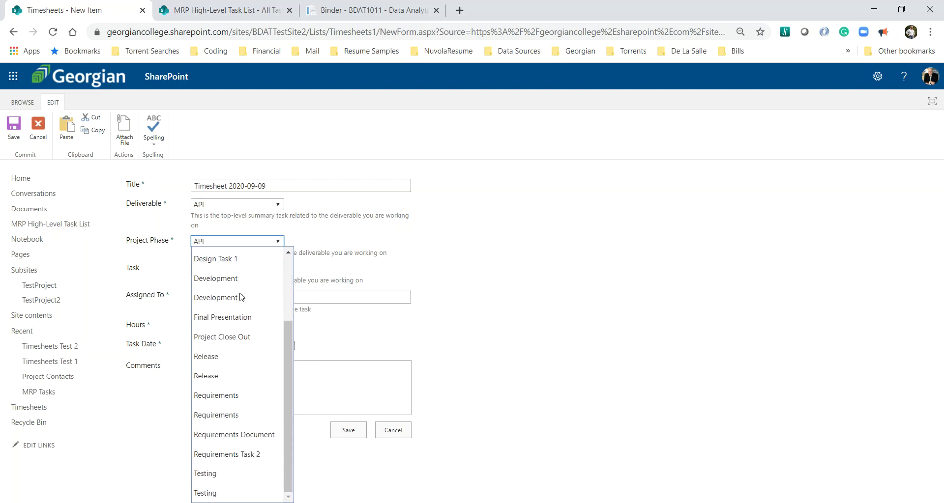
click(216, 396)
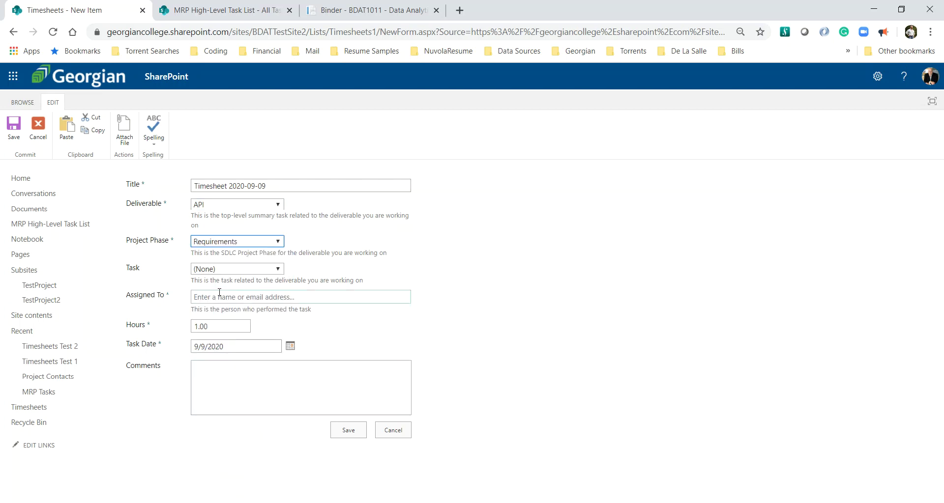
Step: Set the new timesheet item's task to Requirements Document
click(217, 270)
scroll(234, 213, down, 1)
scroll(234, 211, down, 2)
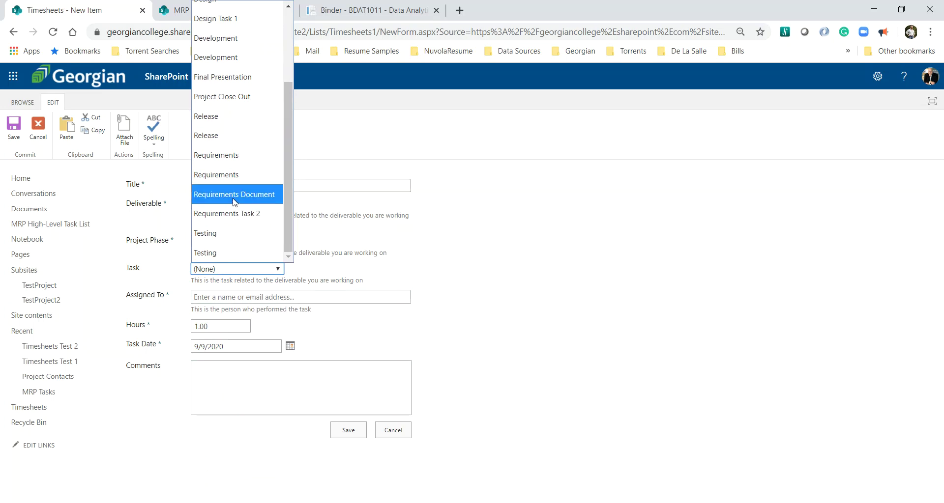
scroll(234, 201, up, 2)
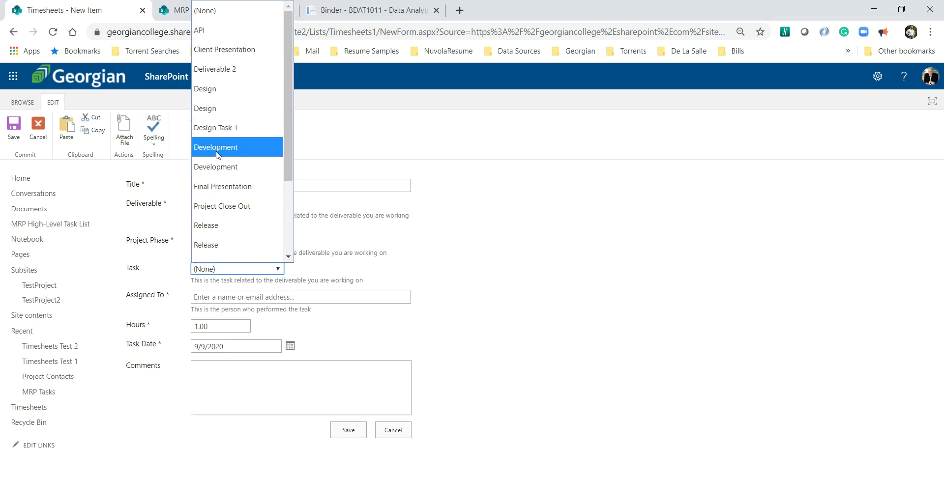
scroll(215, 164, down, 3)
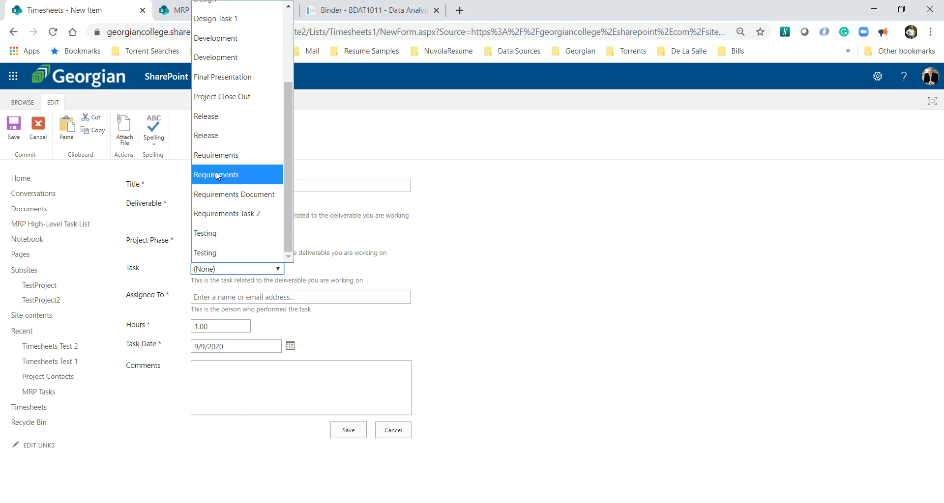
scroll(223, 176, up, 3)
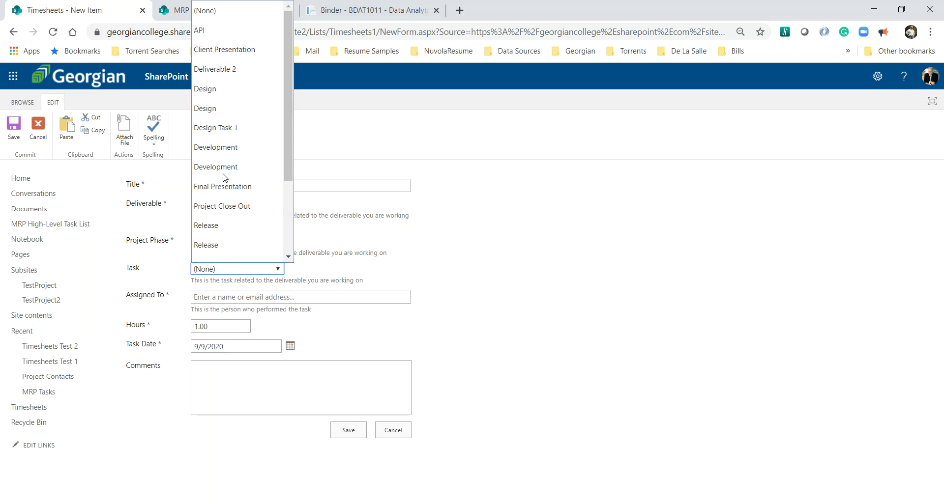
scroll(224, 177, down, 2)
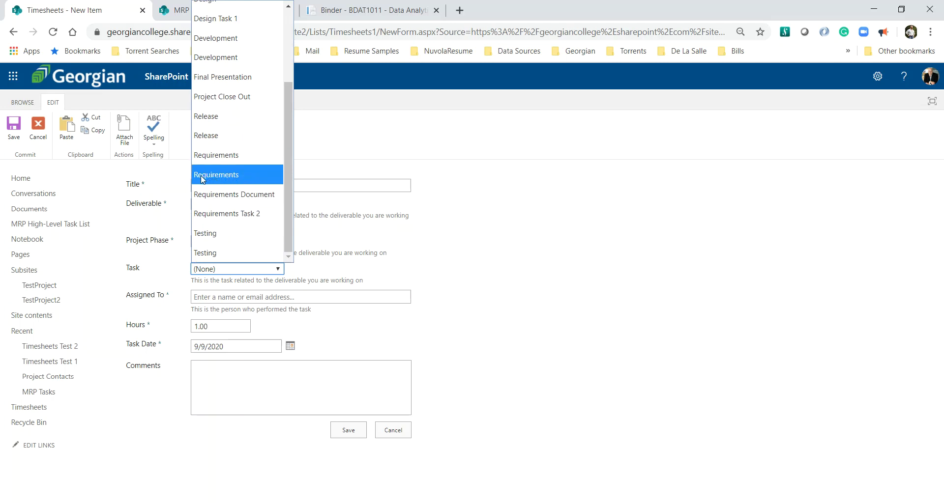
click(234, 195)
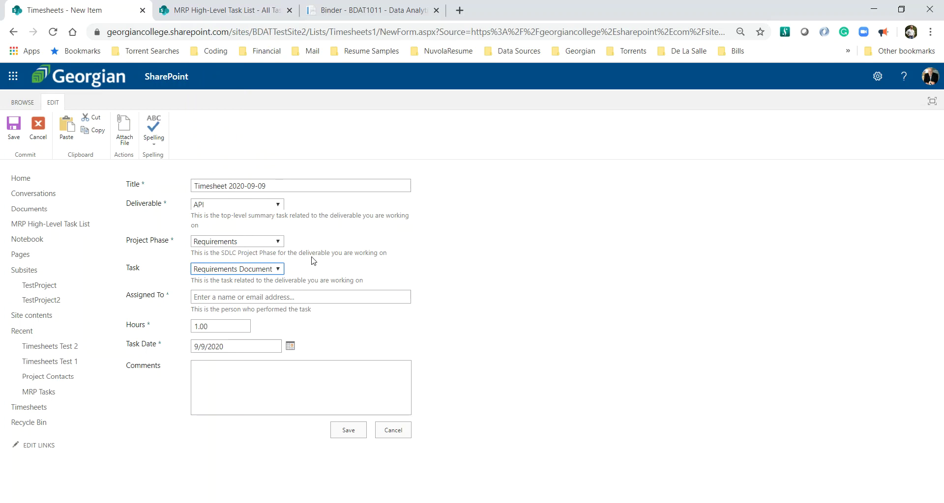
Step: Look up the team member's name and assign the timesheet item to that person
click(256, 293)
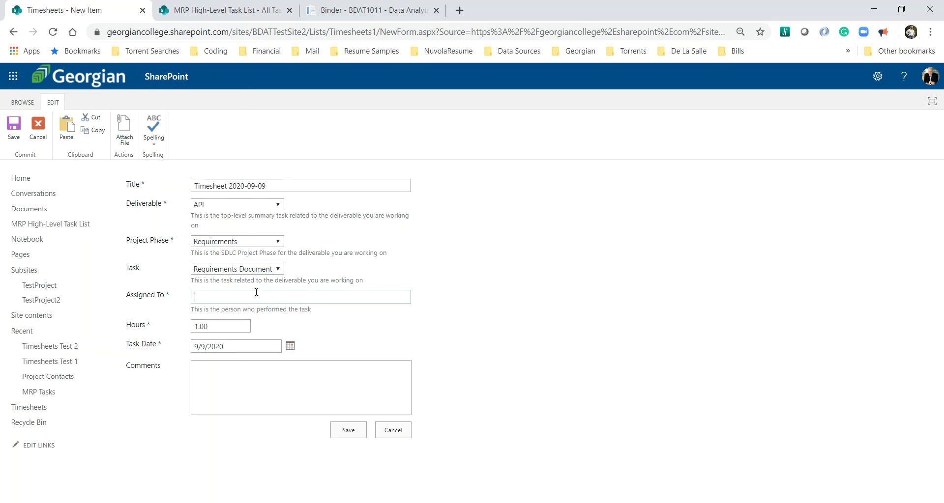
text(chris)
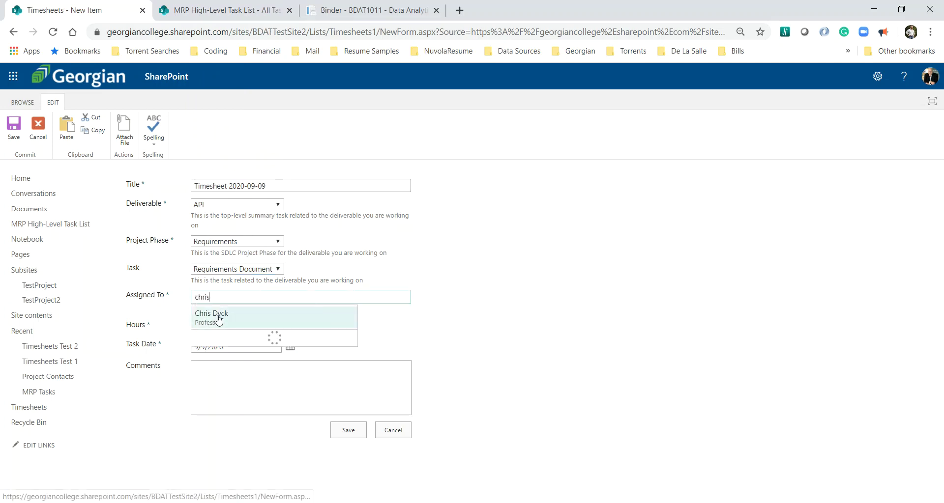
click(218, 319)
Step: Set the timesheet item's hours to 5 and its task date to 9/8/2020
click(224, 325)
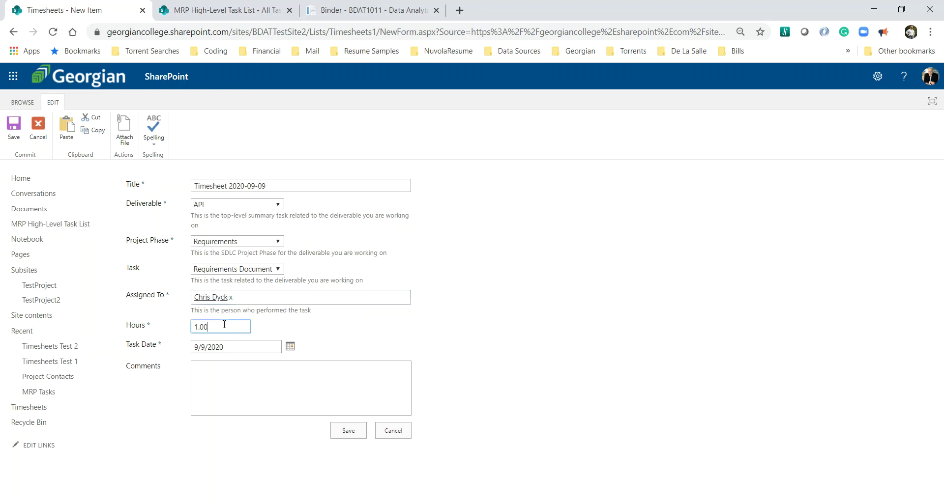
text(5)
click(290, 347)
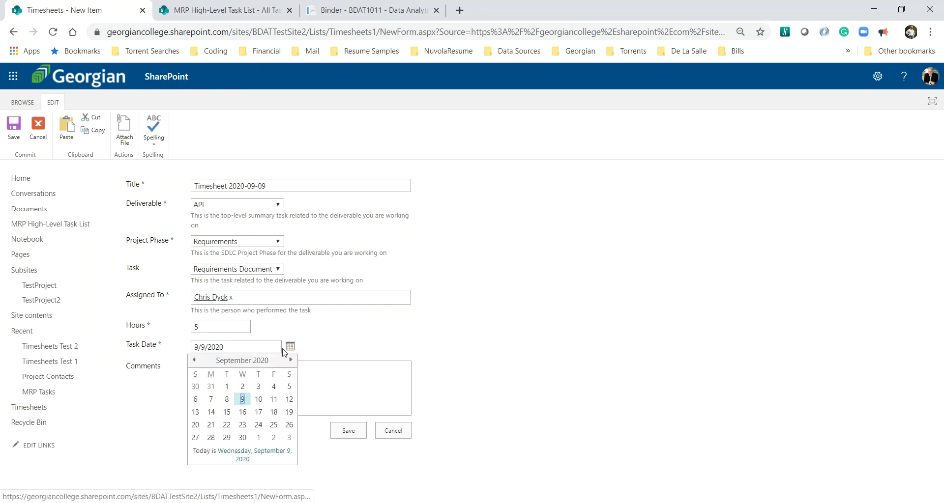
click(227, 401)
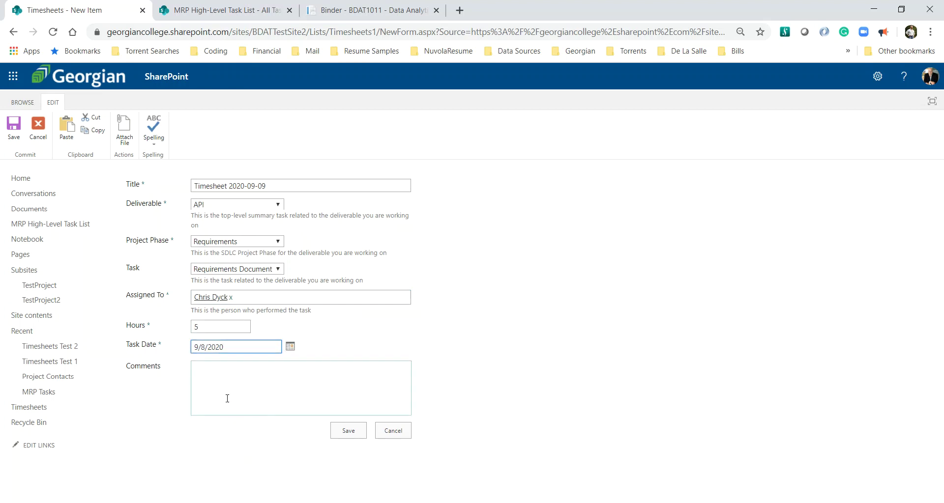
Step: Add the comment "Had some challenges with Word. I was not able to stylize the document properly" and save the timesheet item
click(227, 398)
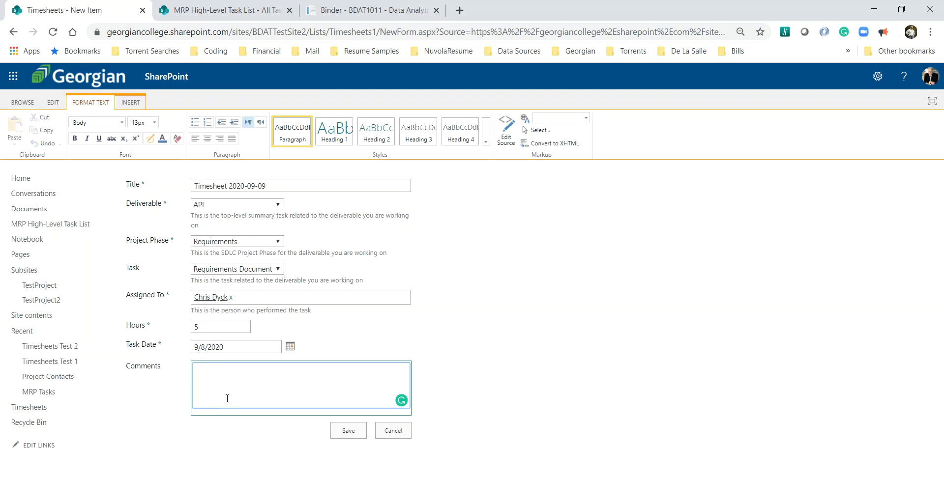
text(Had some challenges with )
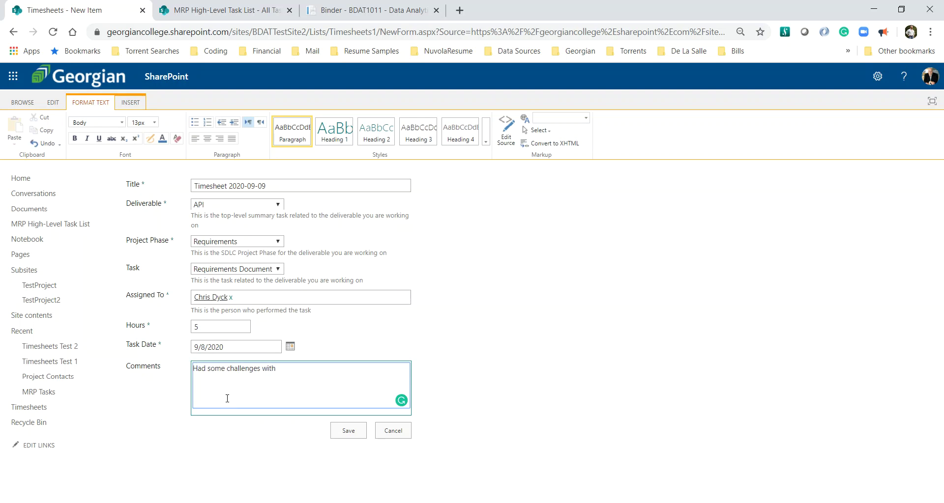
text(WOR)
key(BackSpace)
key(BackSpace)
text(ord. I was not able to stylize the )
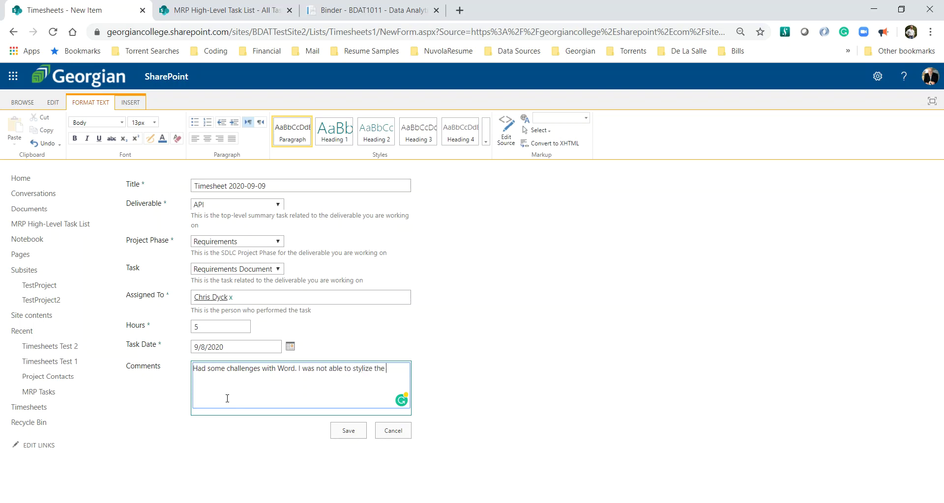
text(document properly)
click(359, 435)
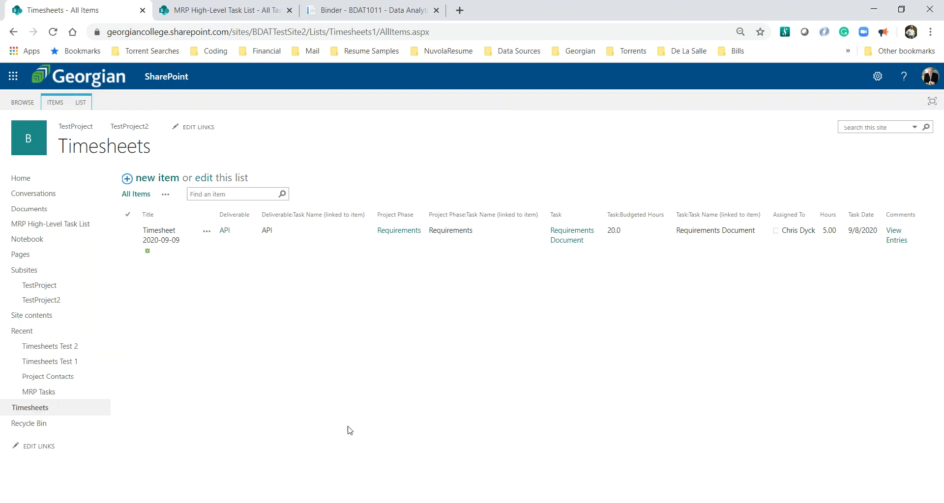
Step: View the linked details of the timesheet's API deliverable, Requirements phase and Requirements Document task, closing each one
click(225, 232)
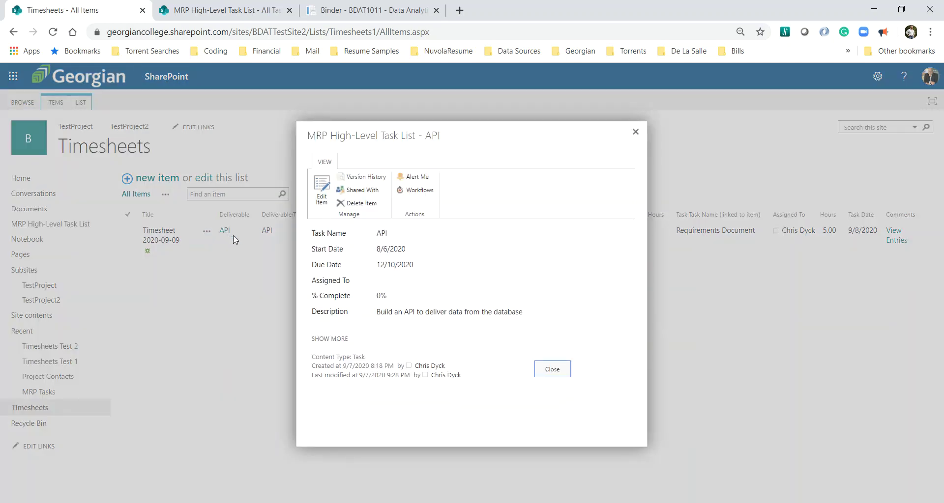
click(552, 371)
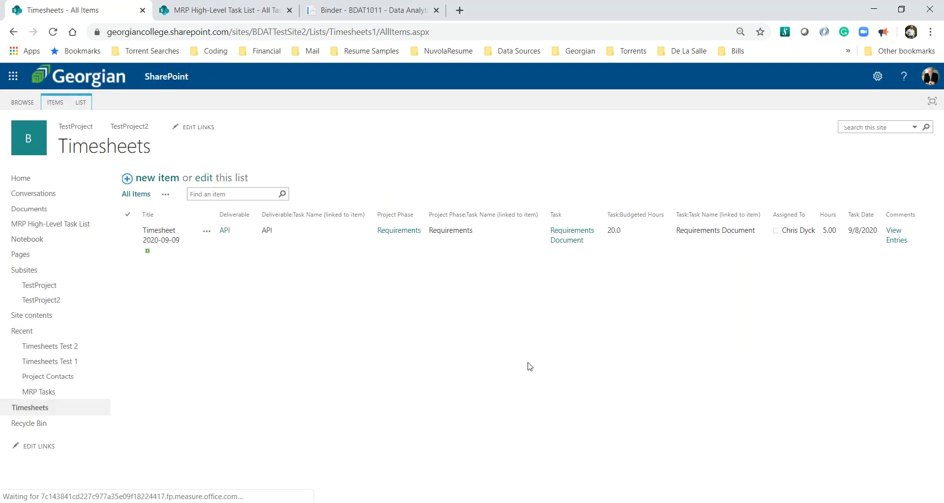
click(393, 234)
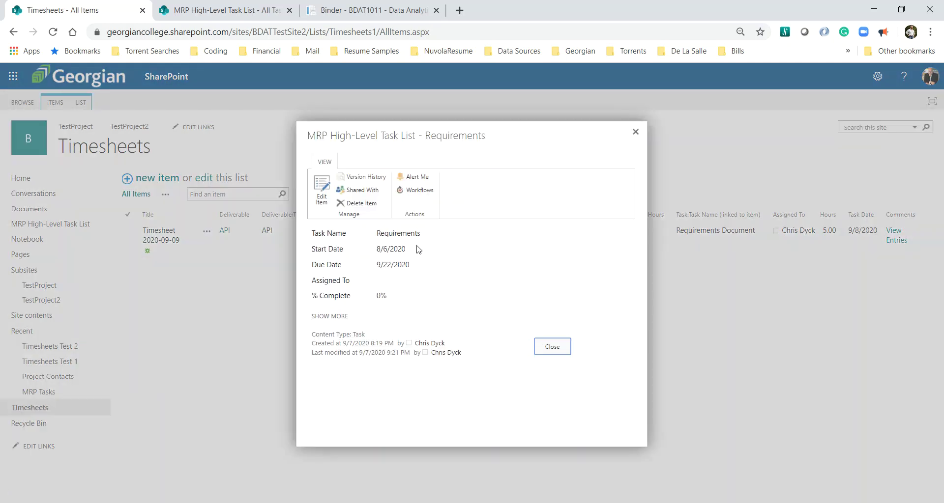
click(553, 355)
click(567, 239)
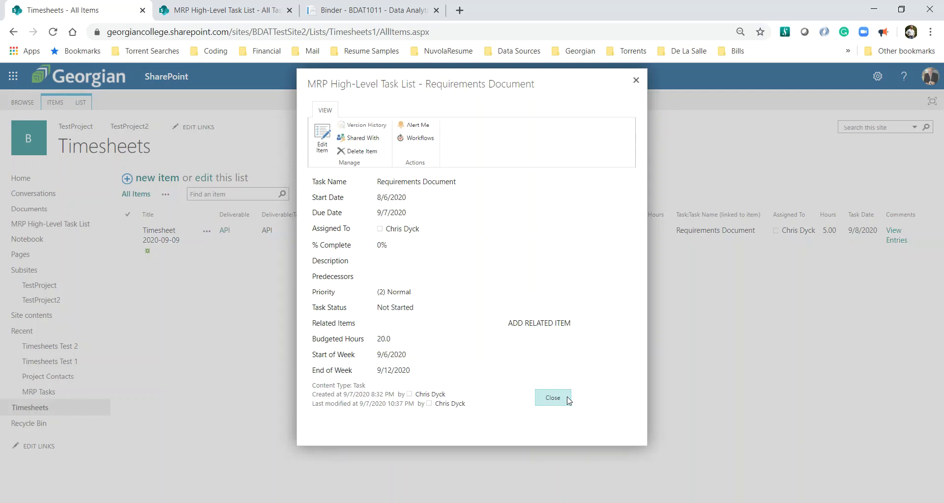
click(552, 398)
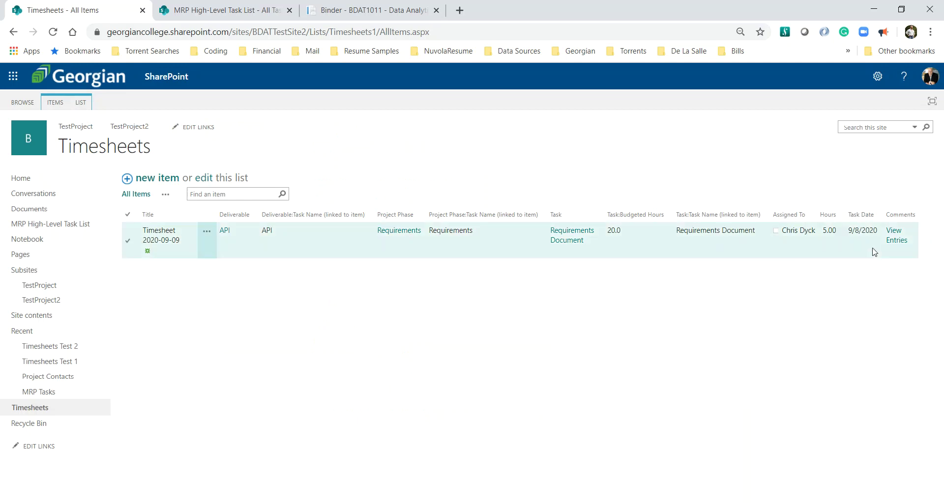
Step: View the comment entries of the Timesheet 2020-09-09 item and close its details
click(894, 241)
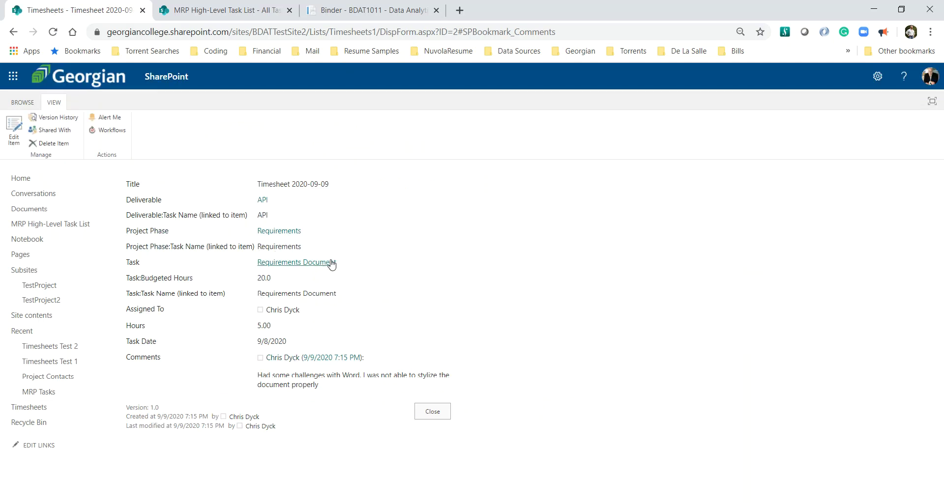
click(432, 411)
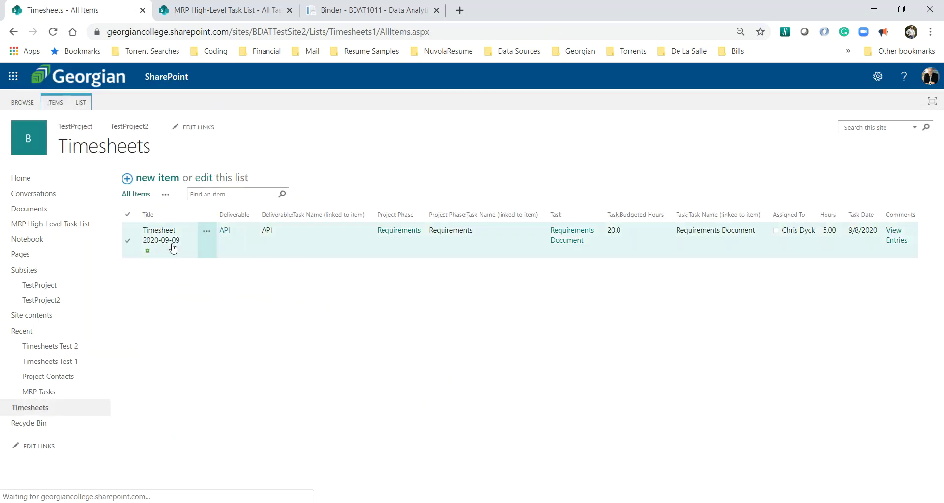
Step: Edit the Timesheet 2020-09-09 item to add the comment "All fixed today!", save it, and review its comment history
click(167, 241)
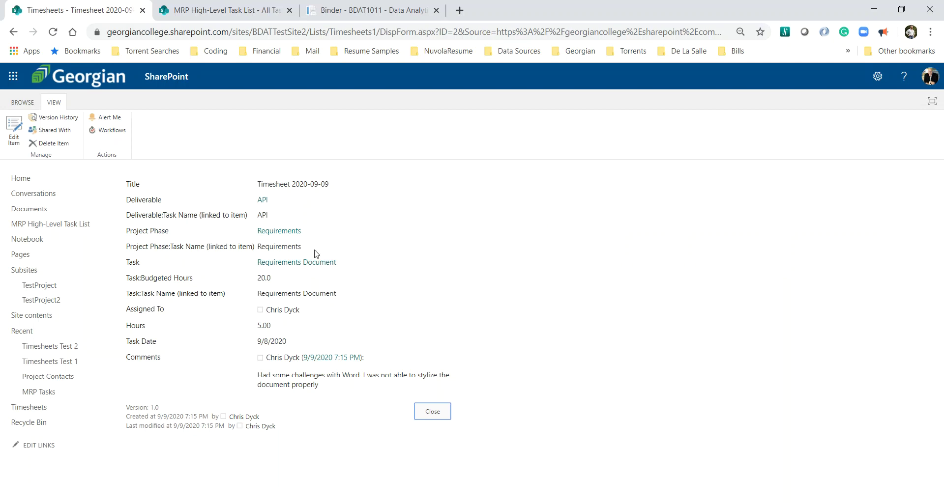
click(8, 125)
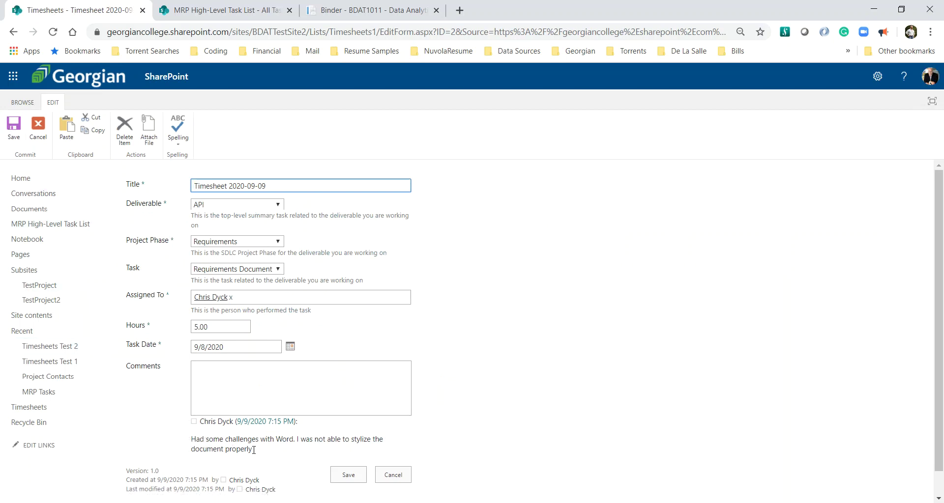
drag(252, 449, 194, 440)
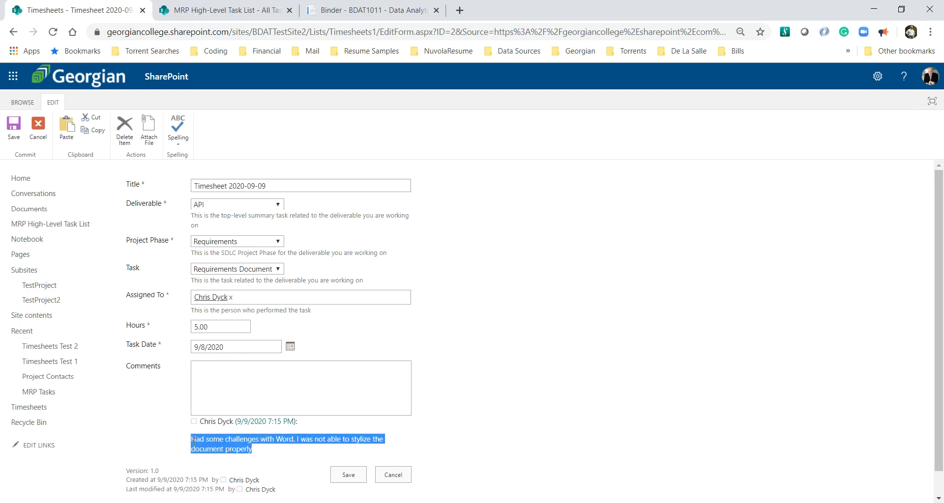
click(206, 389)
text(All)
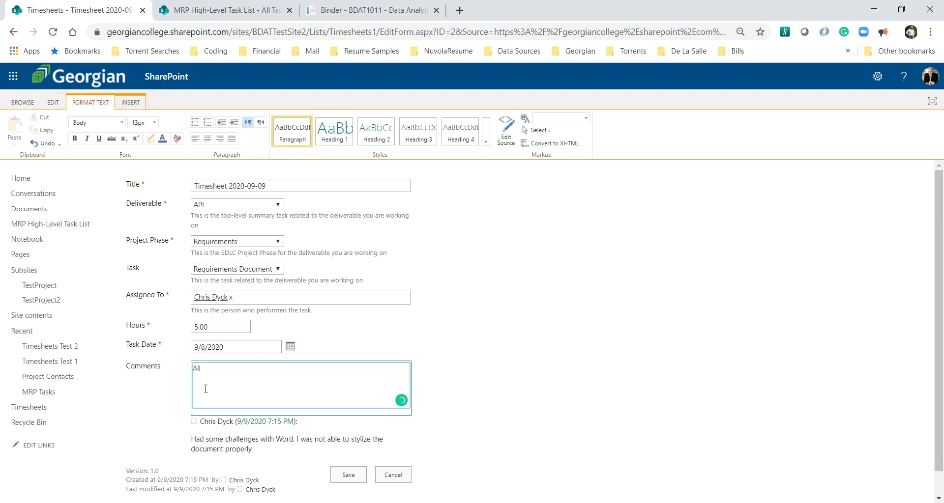
text( fix)
text(oday!)
click(354, 479)
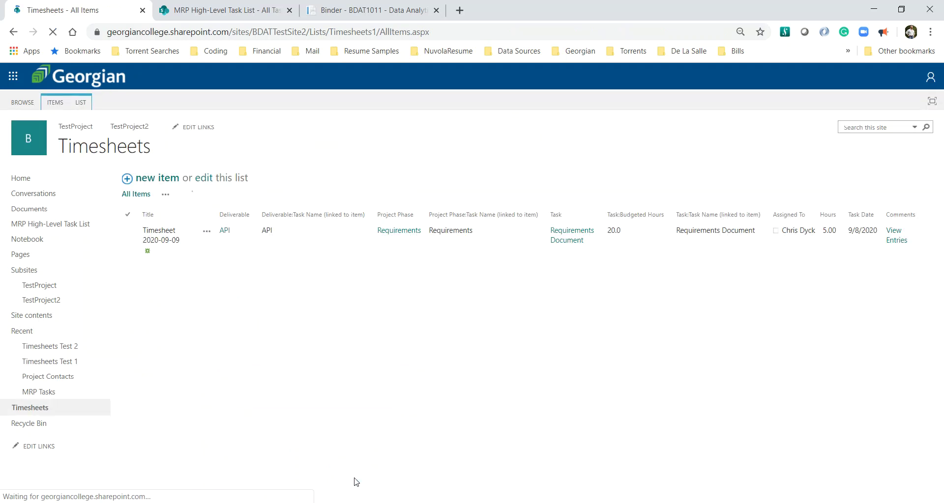
click(150, 241)
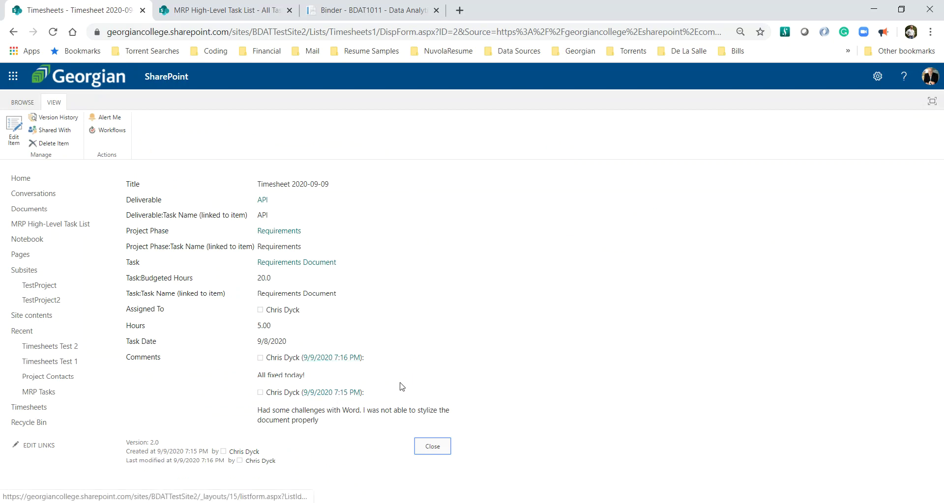
click(422, 449)
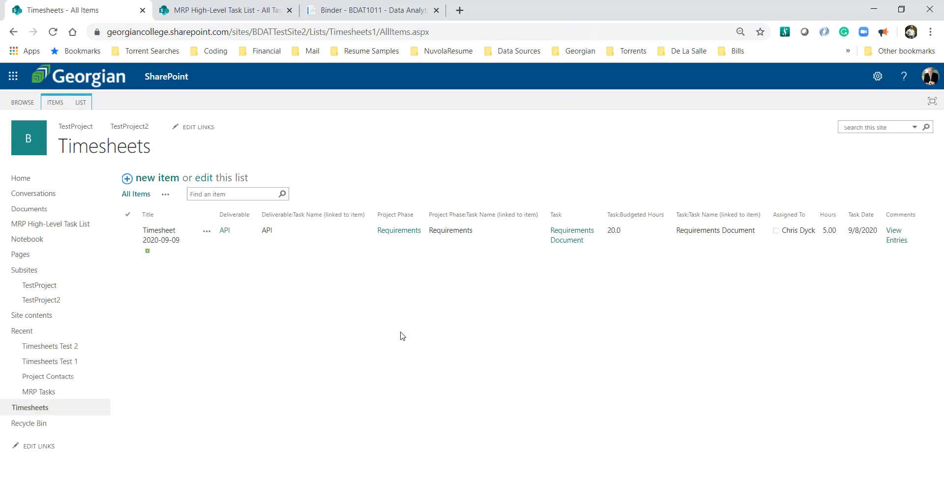
Step: Start a new timesheet item with deliverable Deliverable 2, the second Design entry as project phase, and Design Task 1 as task
click(165, 187)
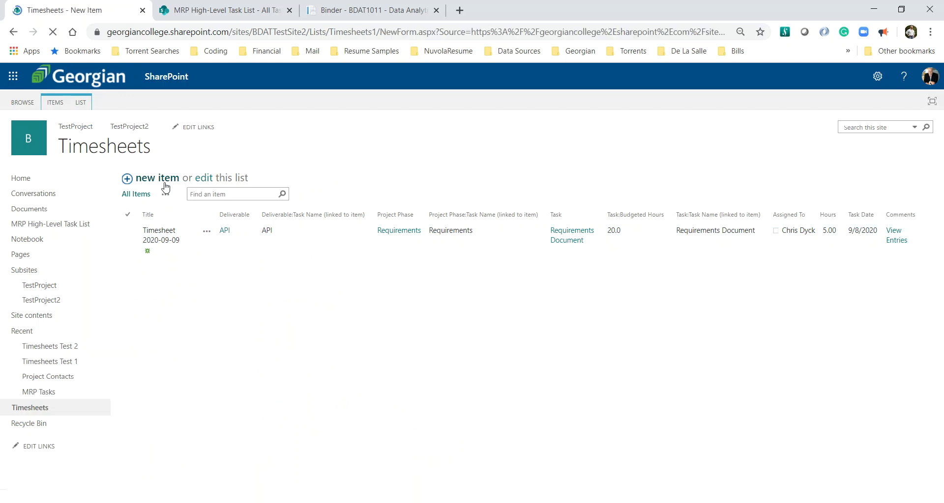
click(199, 205)
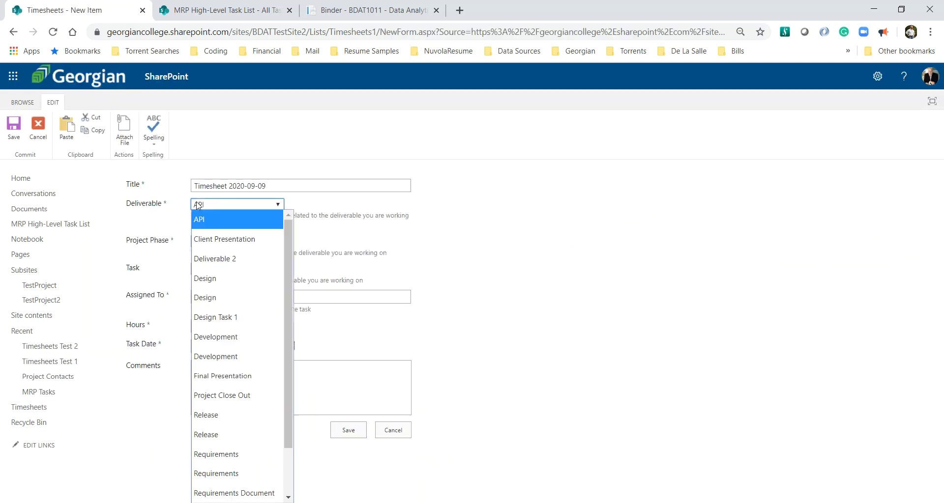
click(222, 259)
click(218, 242)
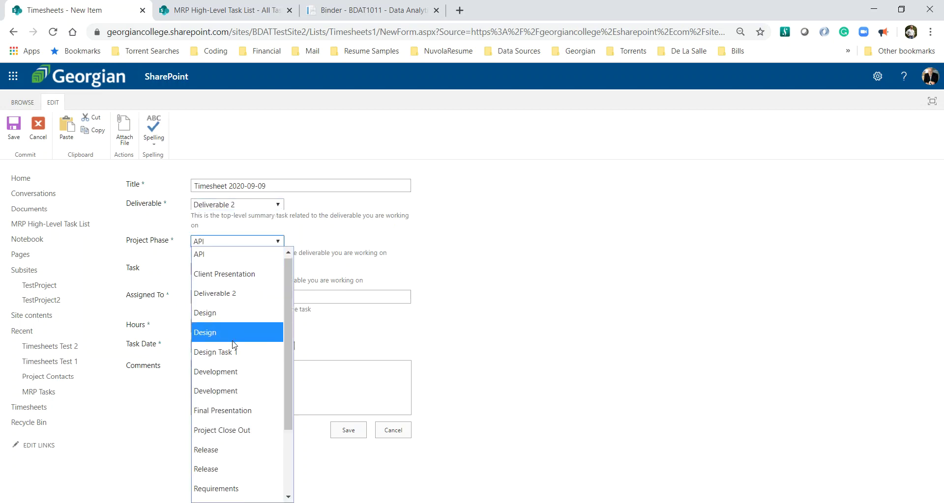
scroll(233, 344, down, 2)
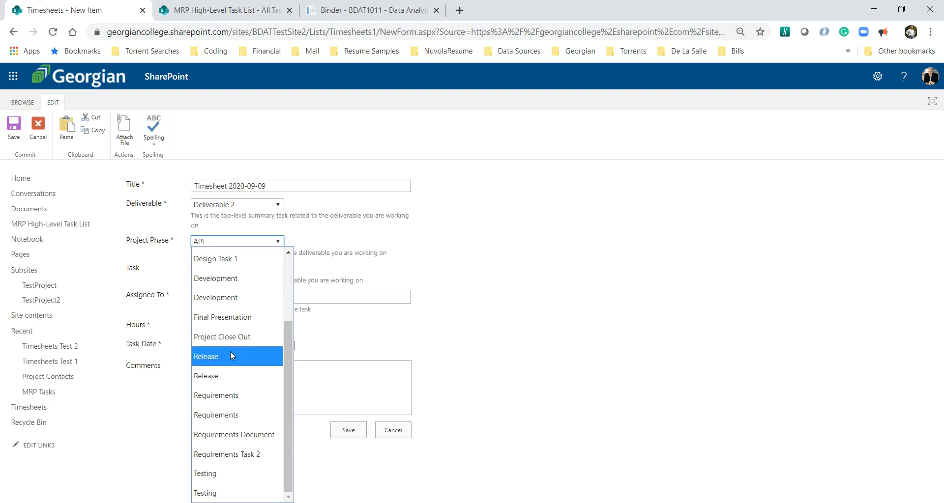
scroll(225, 338, up, 2)
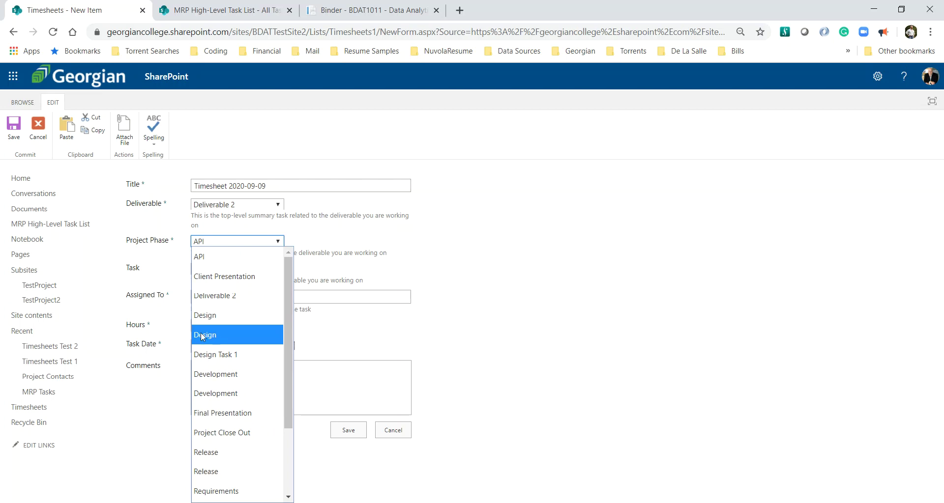
click(200, 332)
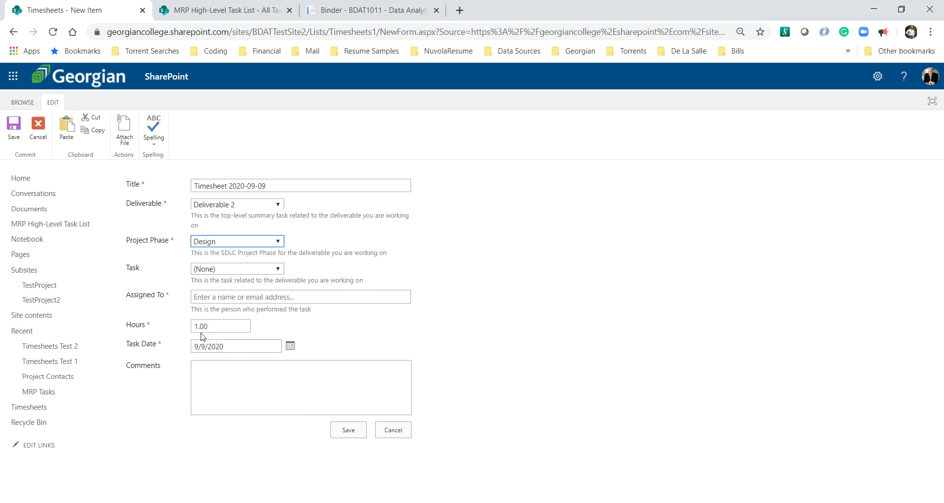
click(266, 274)
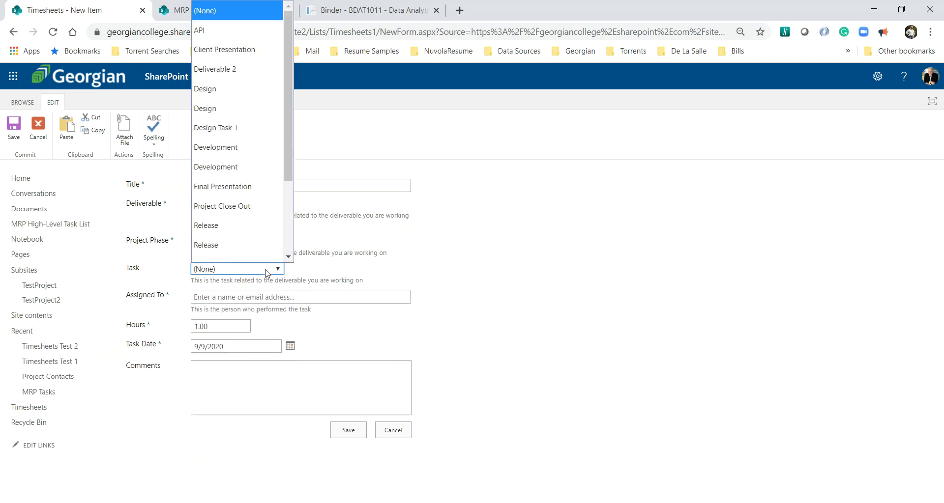
scroll(234, 192, down, 1)
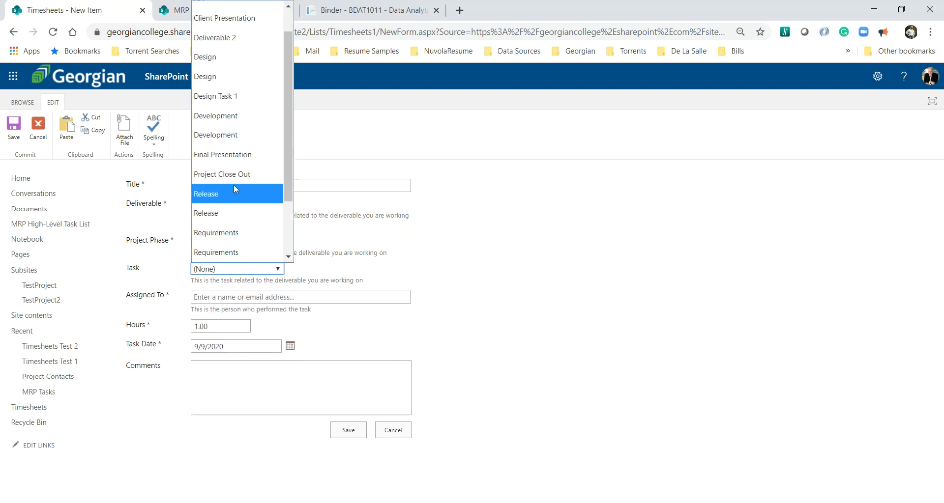
click(233, 99)
Step: Look up the team member by first name and assign the new Design Task 1 timesheet item to that person
click(243, 297)
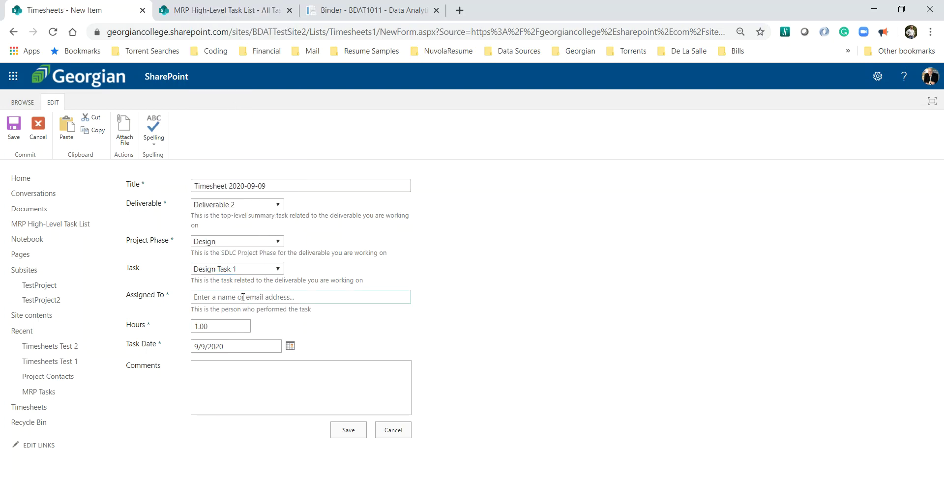
text(chris)
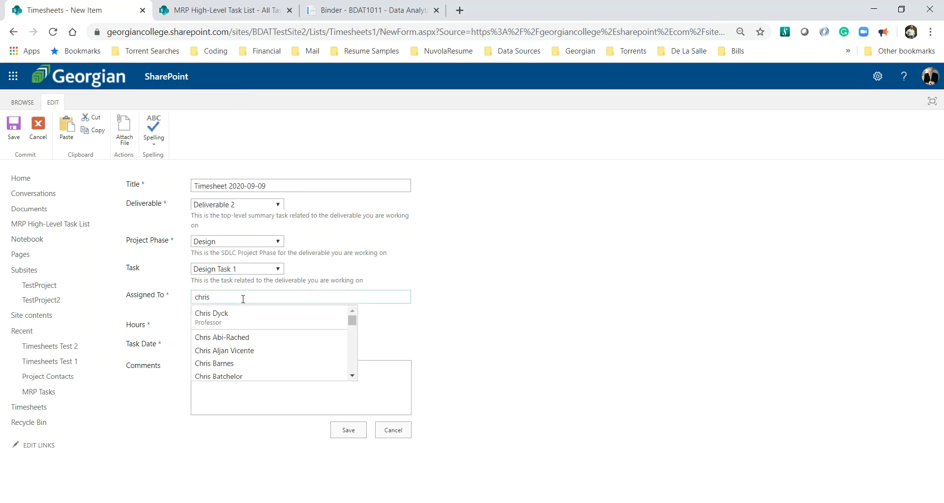
click(226, 316)
Step: Set the new timesheet item's hours to 10, check the task date calendar, and save the item
double_click(226, 327)
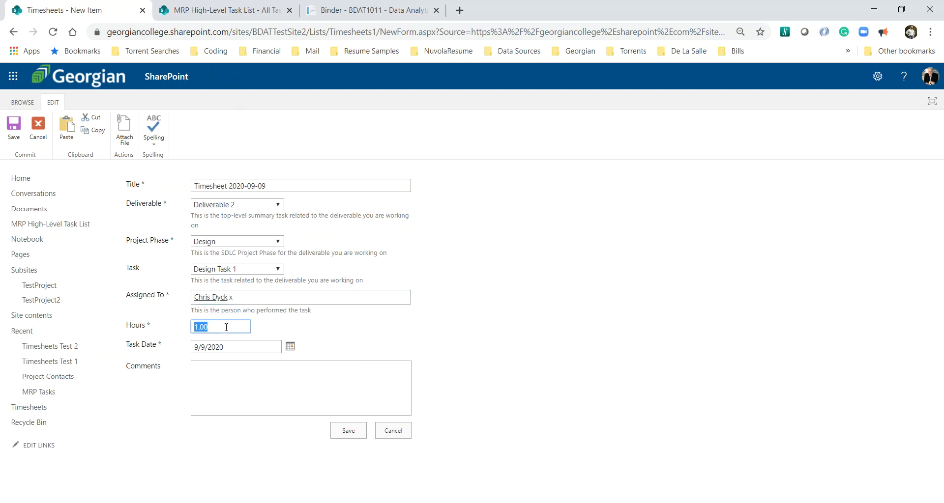
text(10)
click(290, 347)
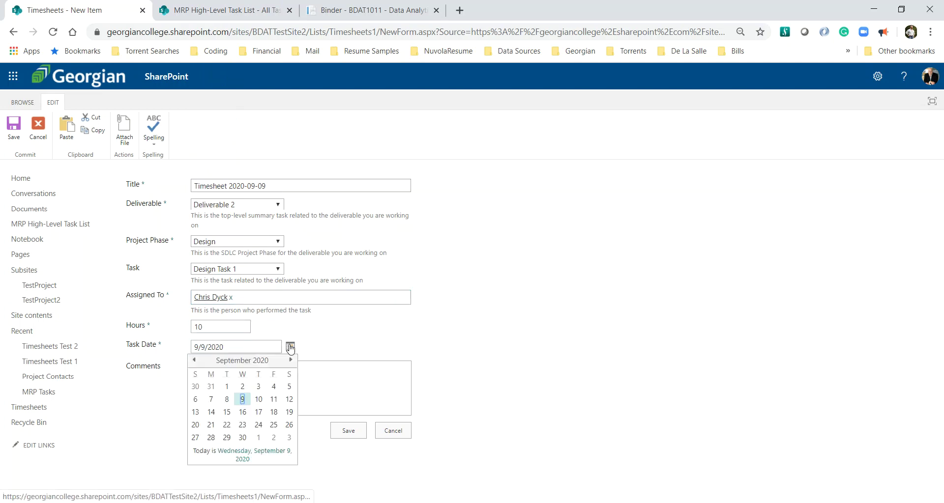
click(290, 347)
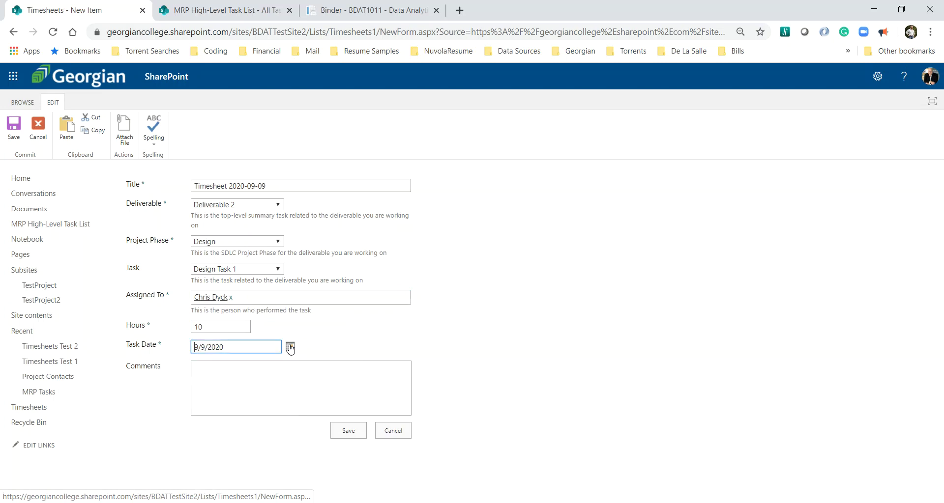
click(348, 431)
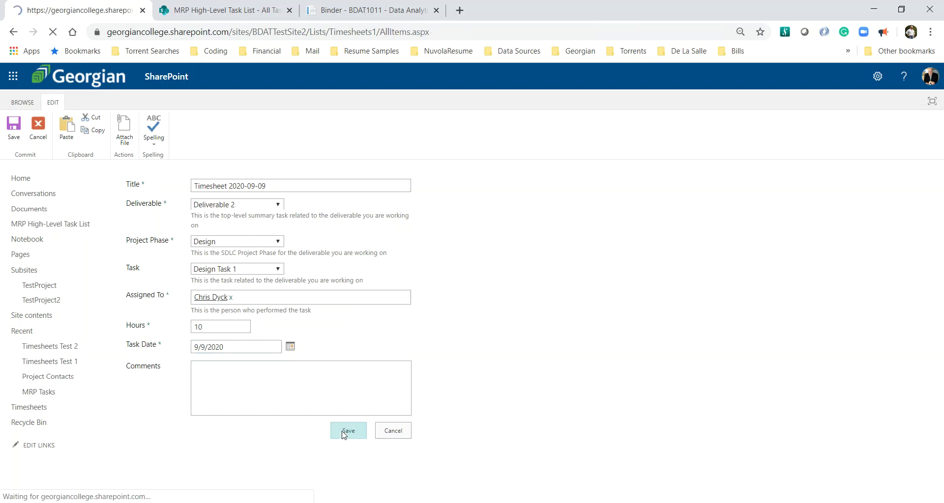